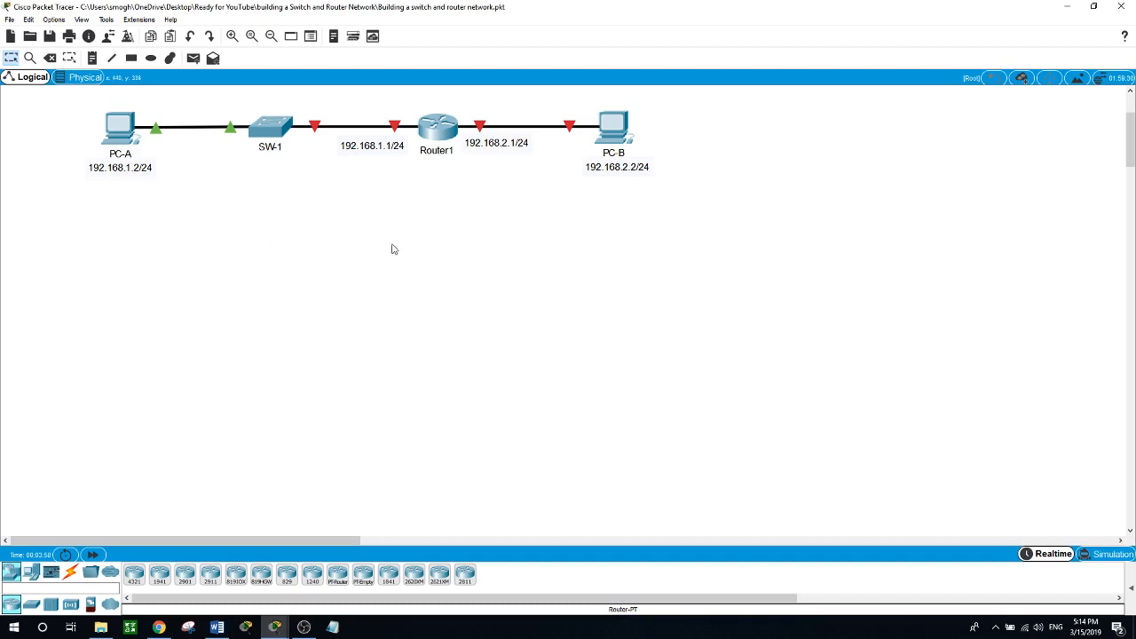
Give PC-A IP 192.168.1.2, mask 255.255.255.0 and gateway 192.168.1.1 in IP Configuration.
click(118, 140)
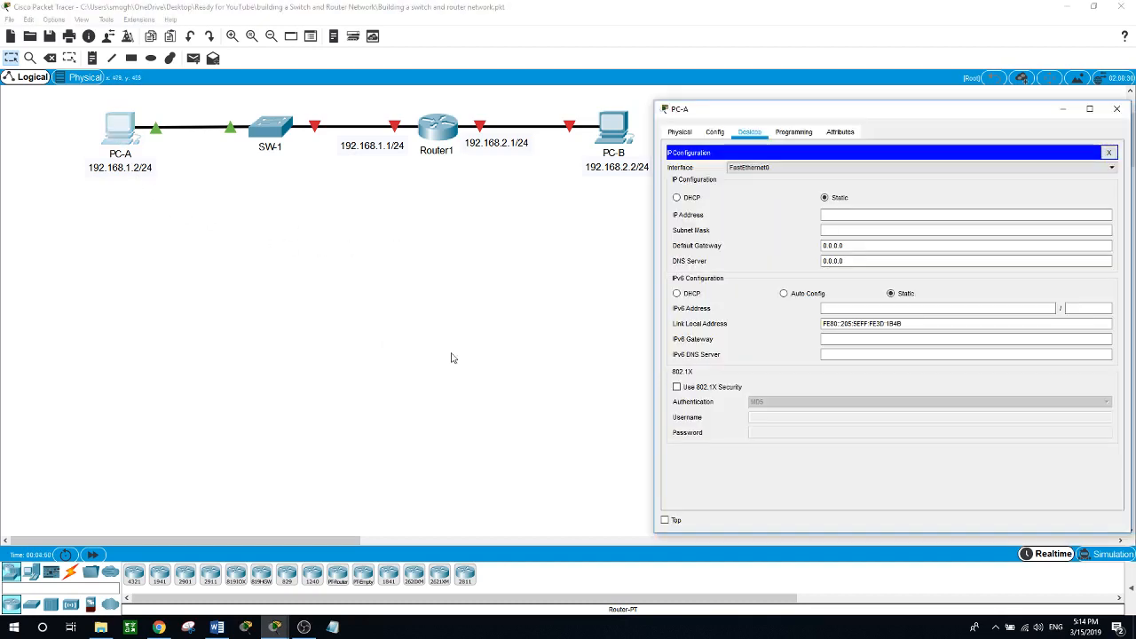
click(840, 216)
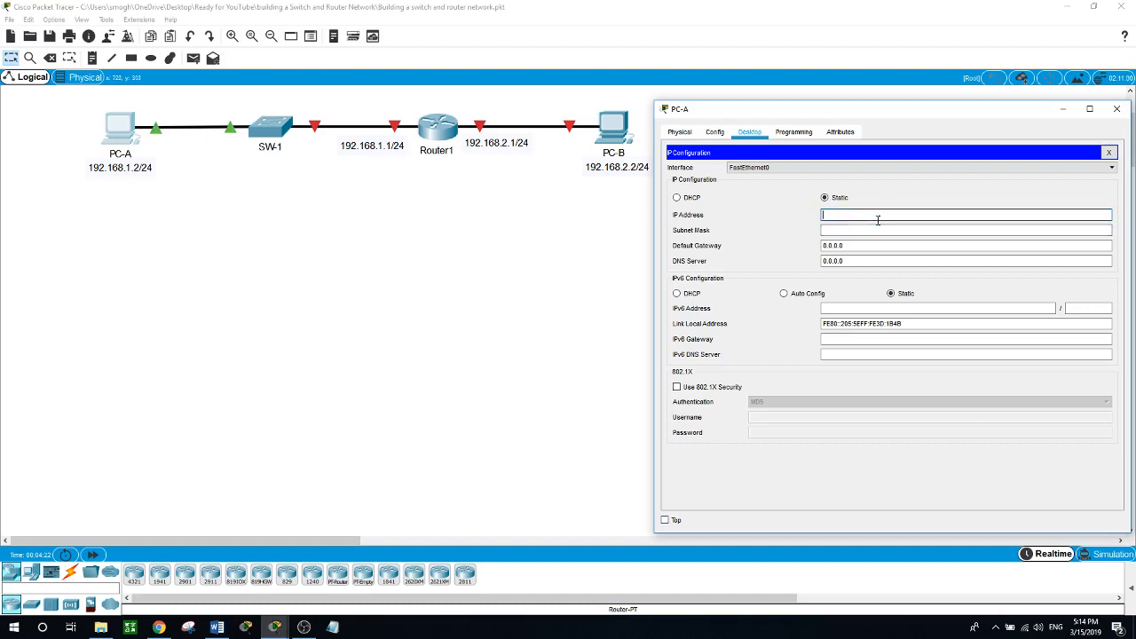
text(192.168.1.2)
key(Tab)
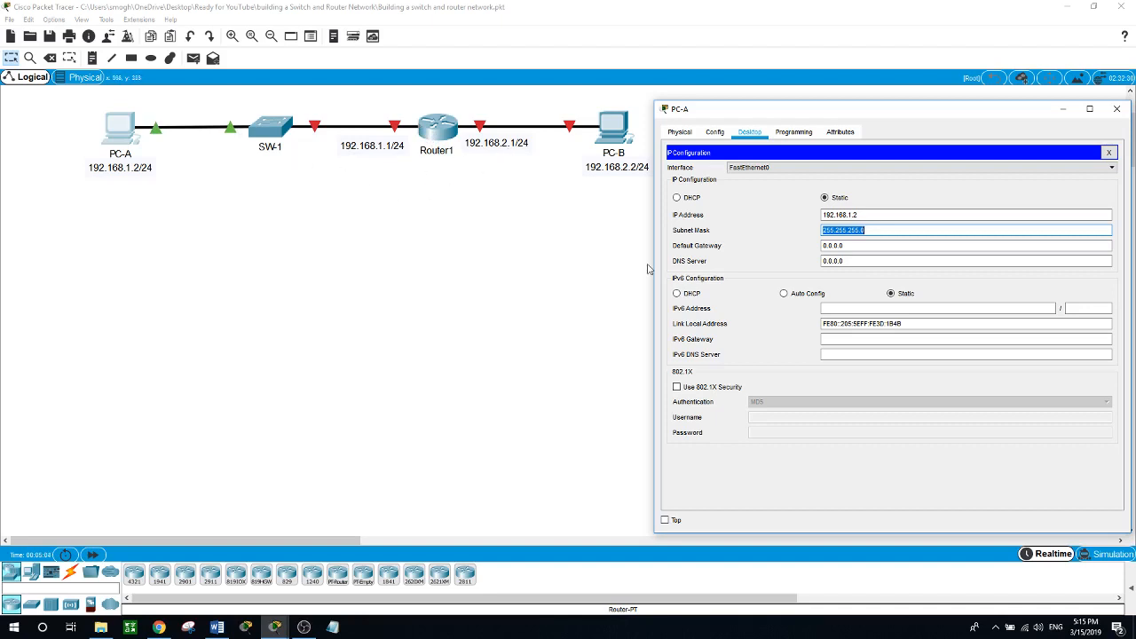
click(847, 246)
double_click(847, 247)
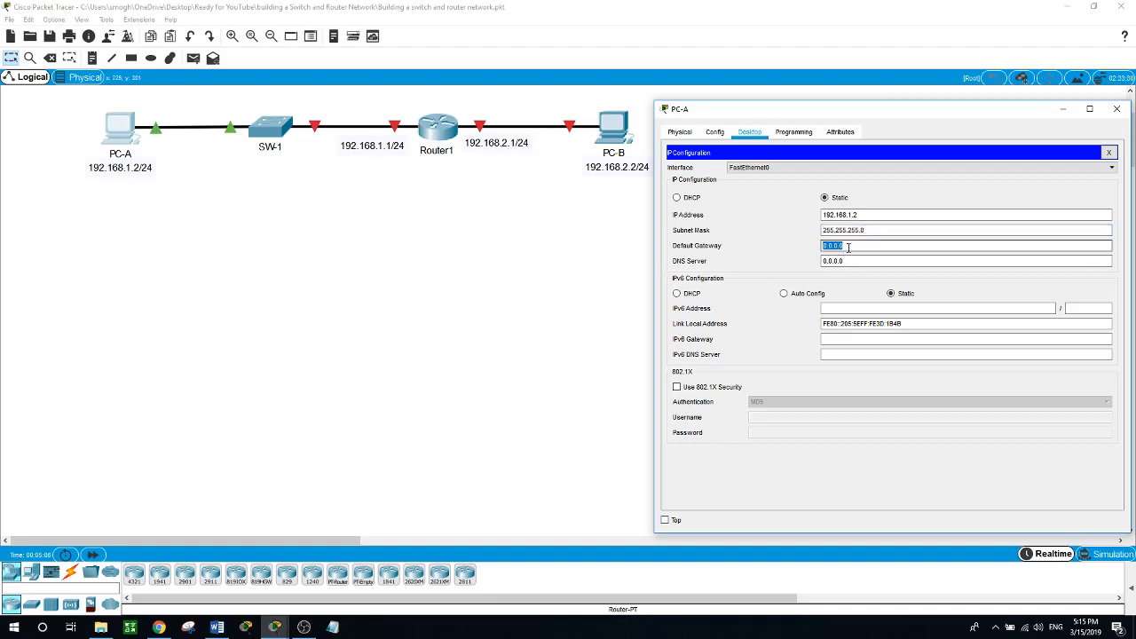
text(192.168.1.1)
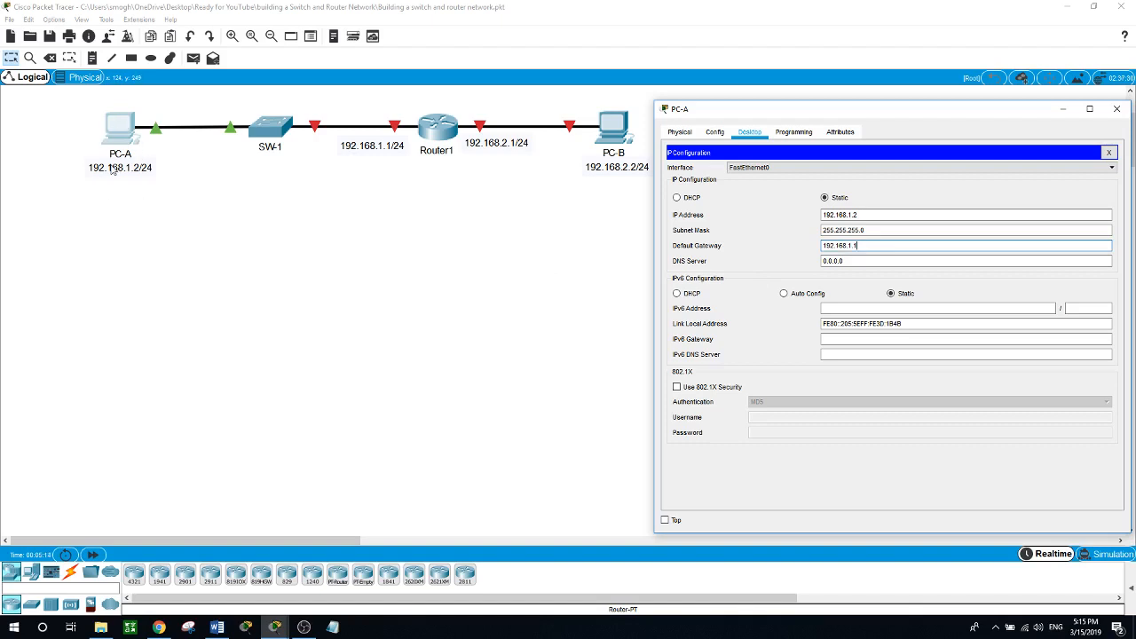
click(159, 195)
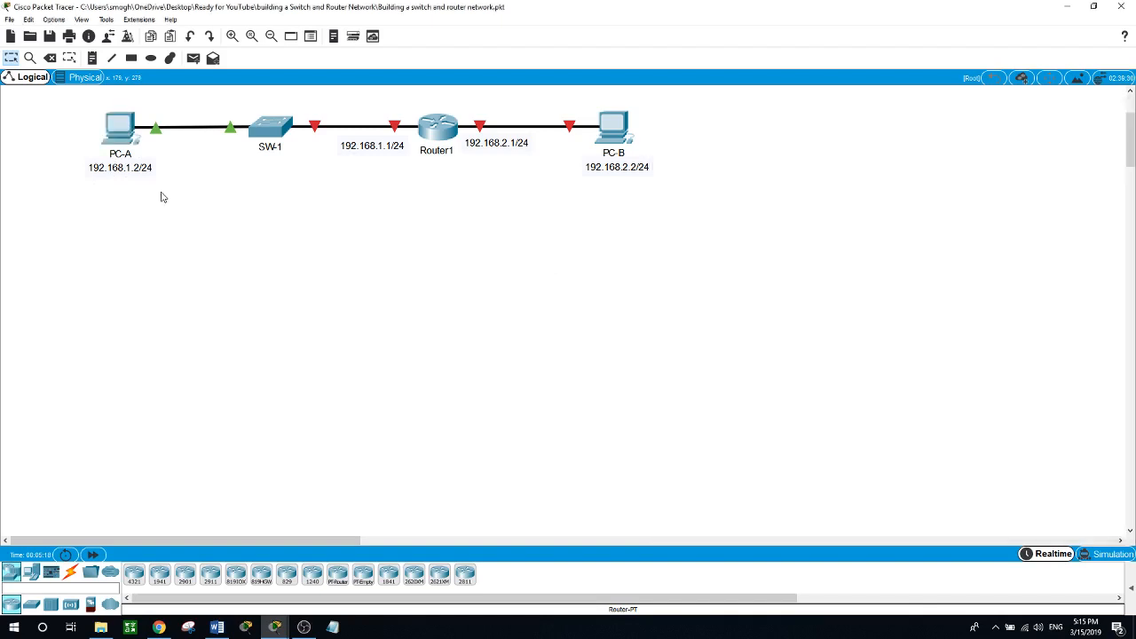
Set PC-B's IP to 192.168.2.2 with mask 255.255.255.0, replacing the 0.0.0.0 gateway.
click(614, 147)
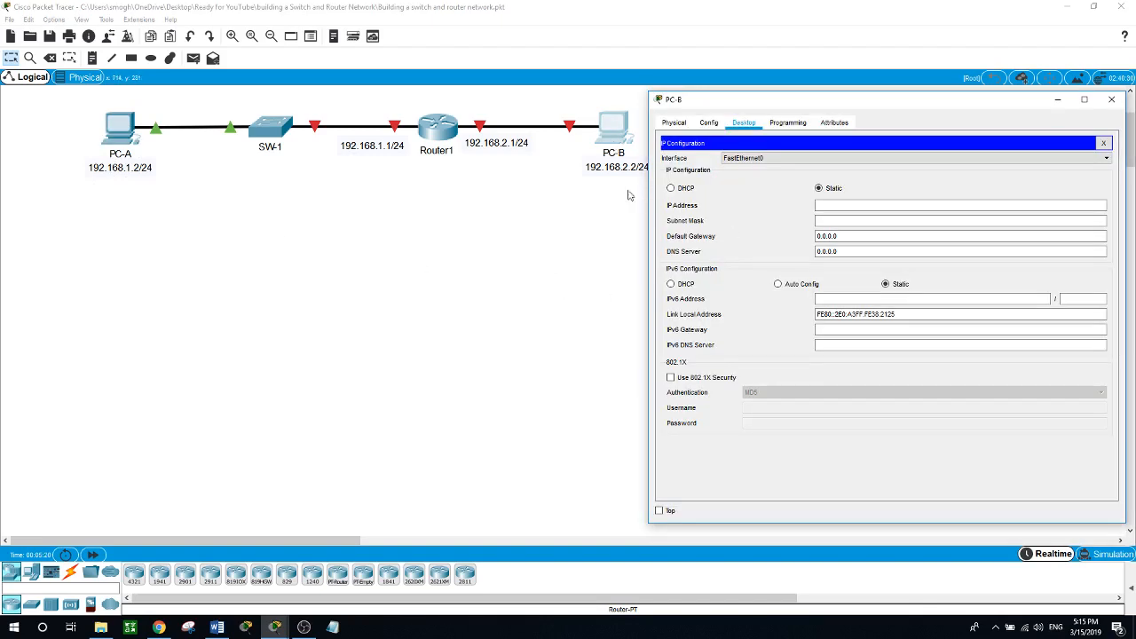
drag(701, 108, 709, 107)
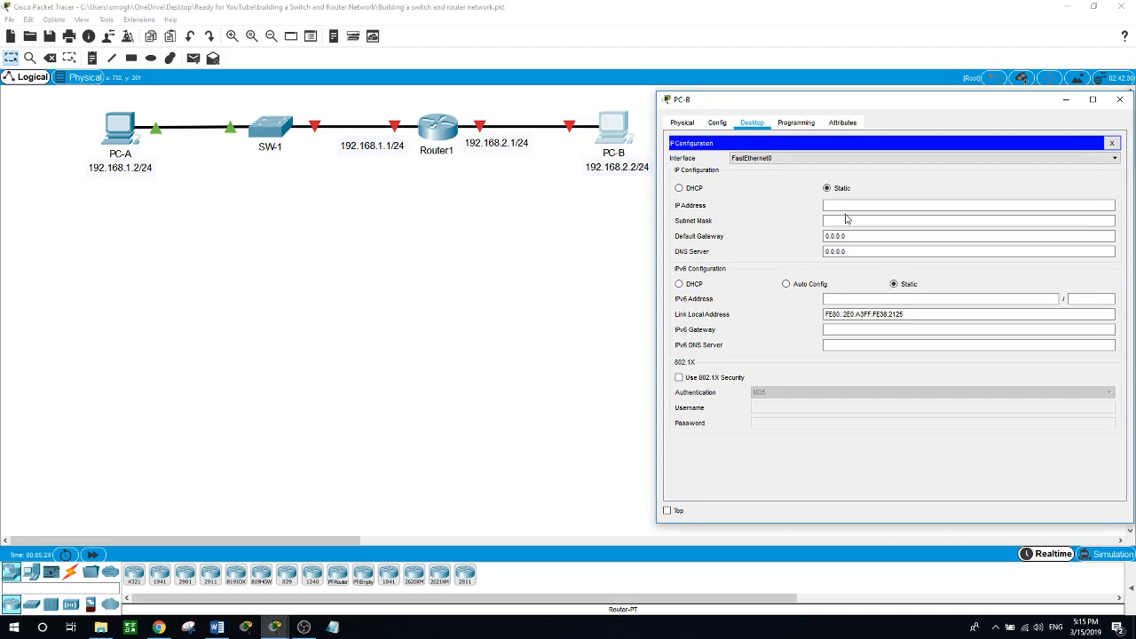
click(872, 205)
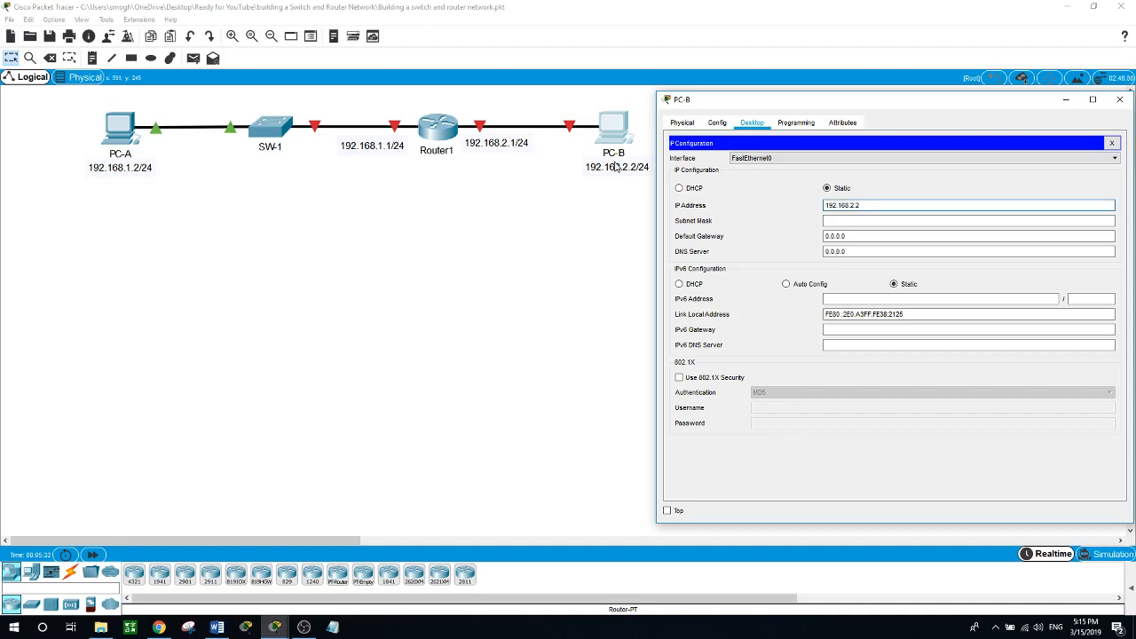
key(Tab)
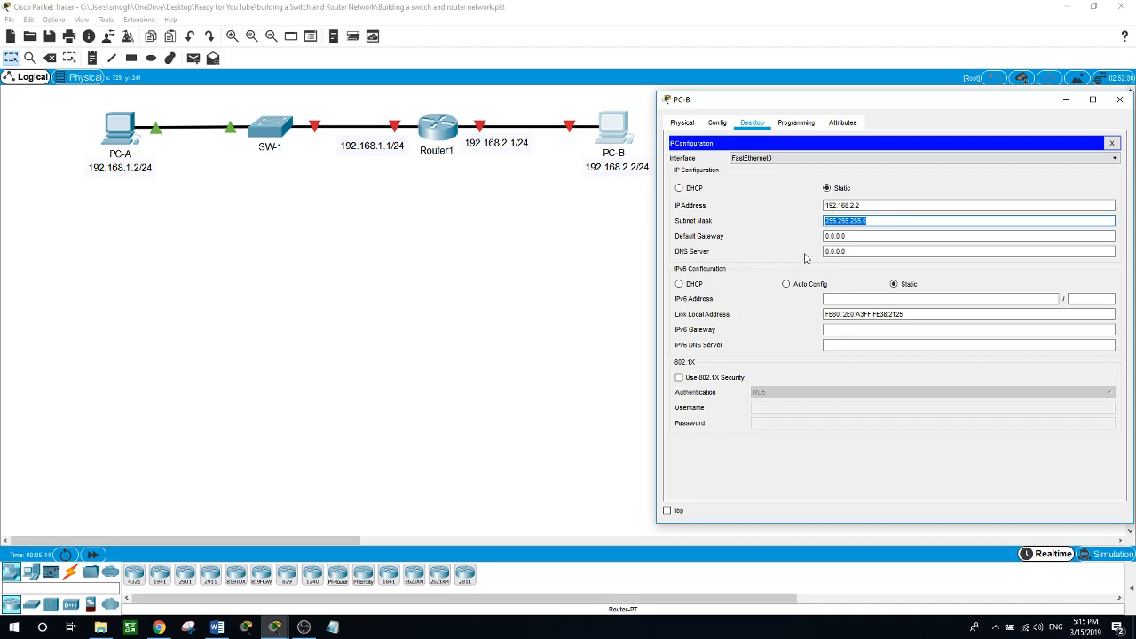
drag(824, 237, 849, 236)
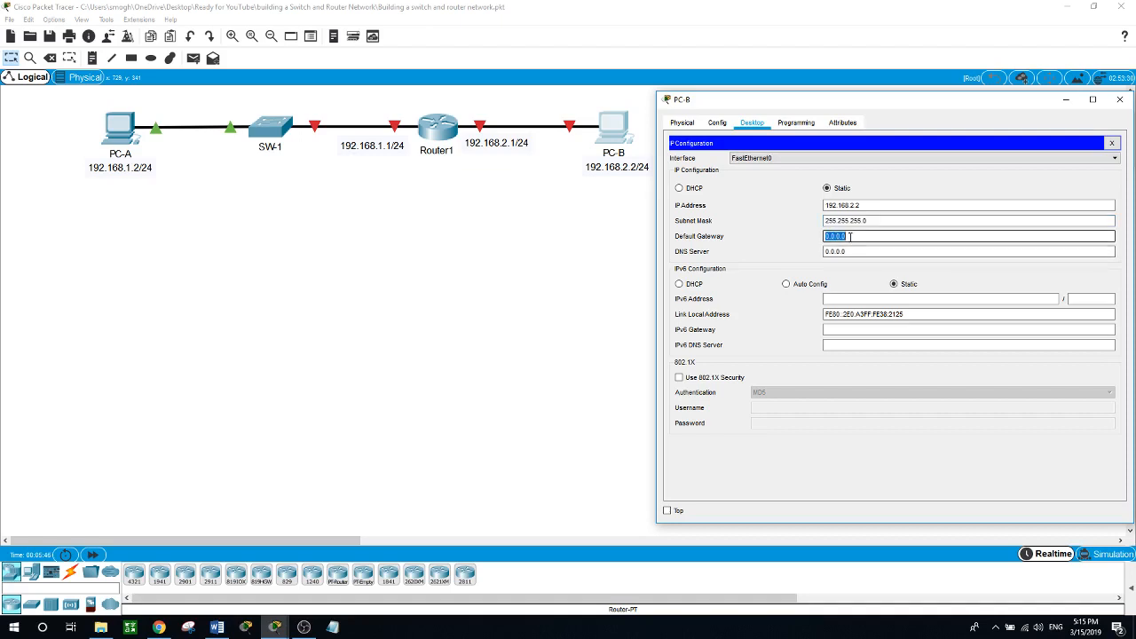
text(192.168.2.1)
click(590, 279)
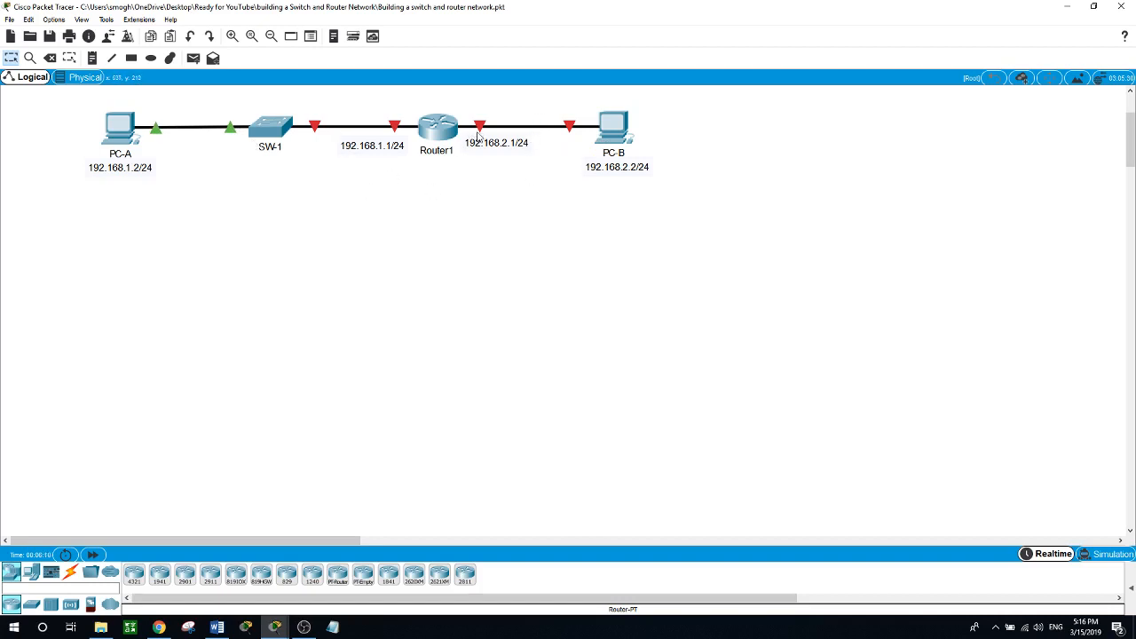
Ping 192.168.2.2 from PC-A's Command Prompt and see all four requests time out.
click(119, 137)
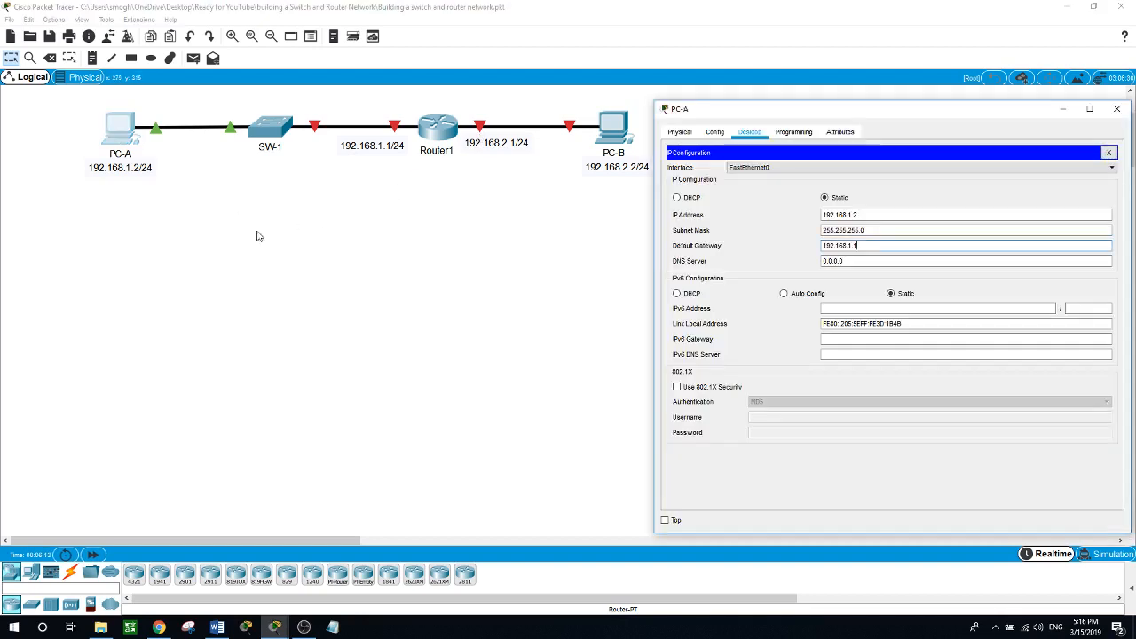
click(1109, 155)
click(1002, 175)
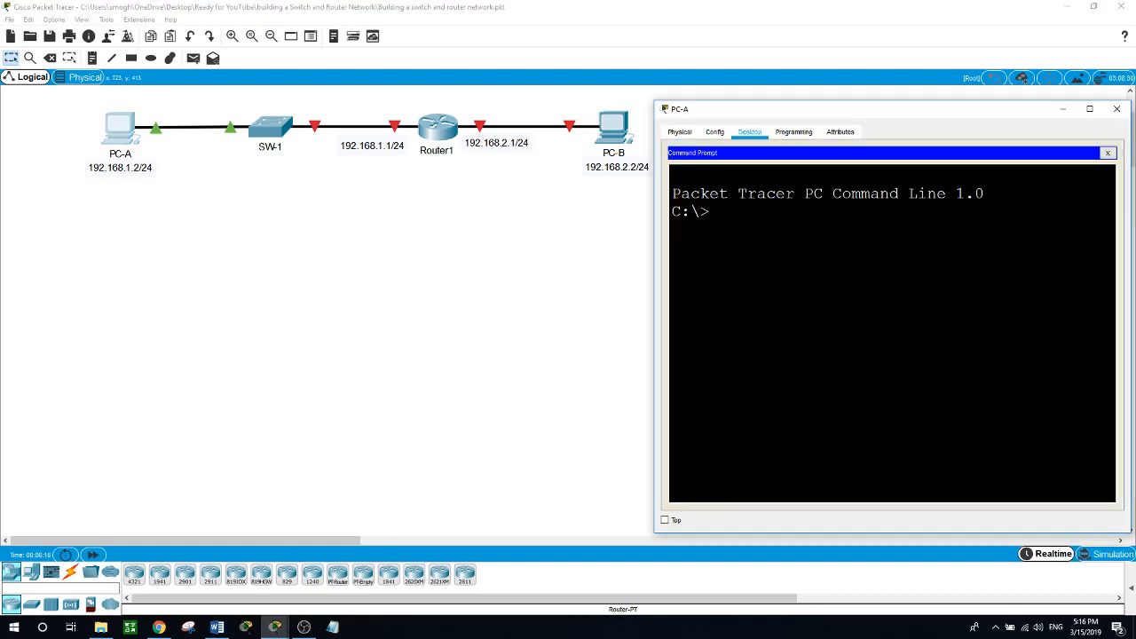
text(ping 192.168.2.2)
key(Return)
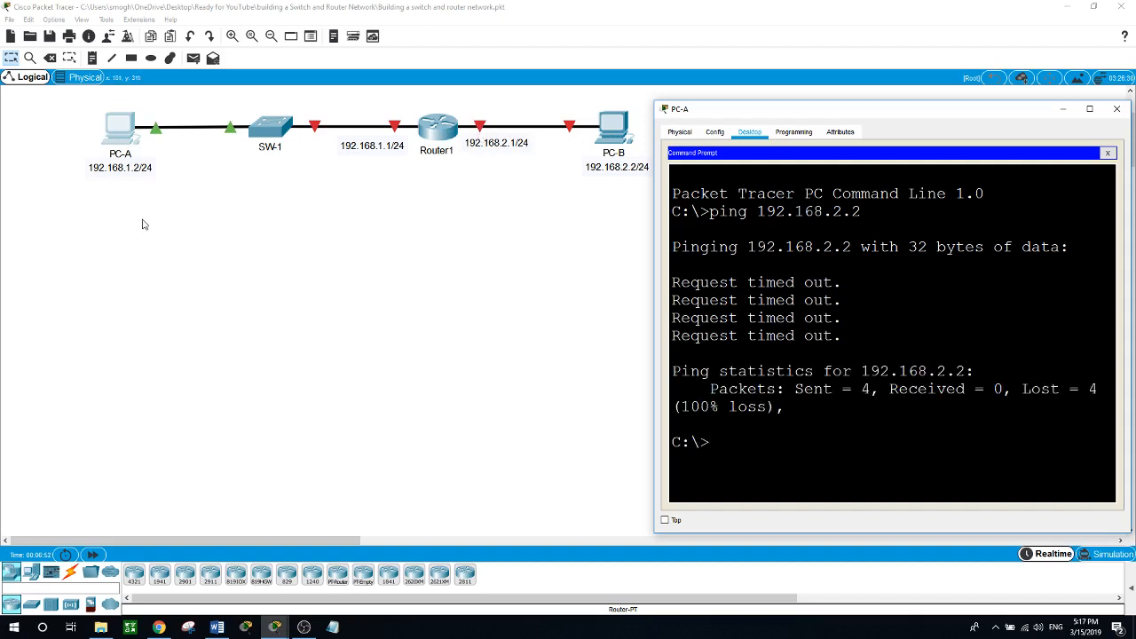
key(alt+F4)
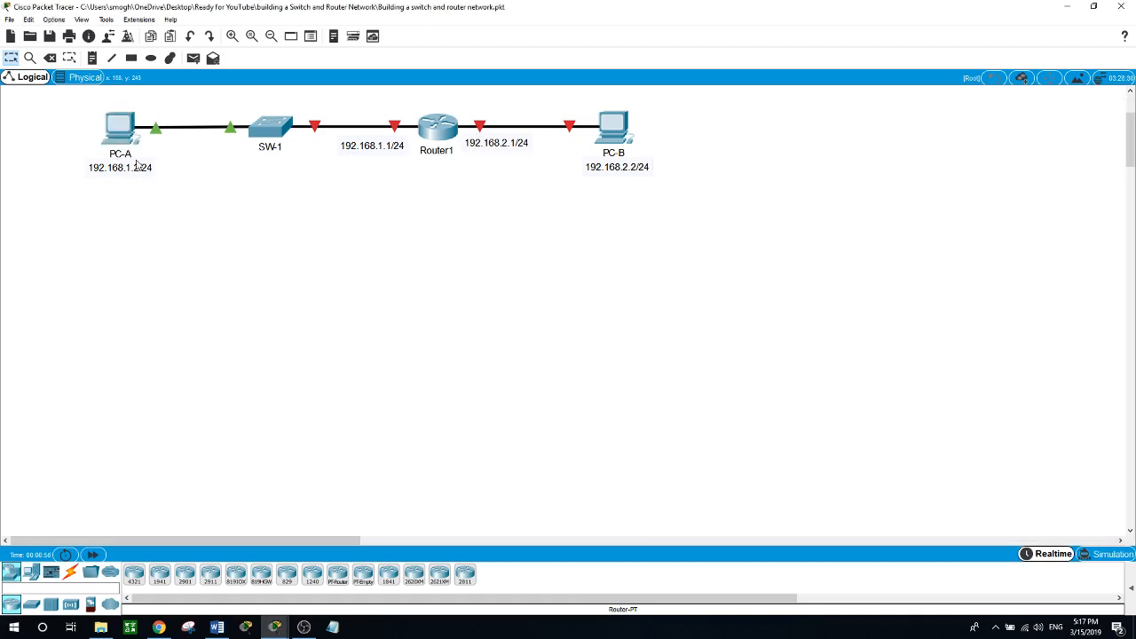
In Router1's CLI, enter privileged mode with en and global configuration with conf t.
click(427, 130)
drag(538, 266, 497, 249)
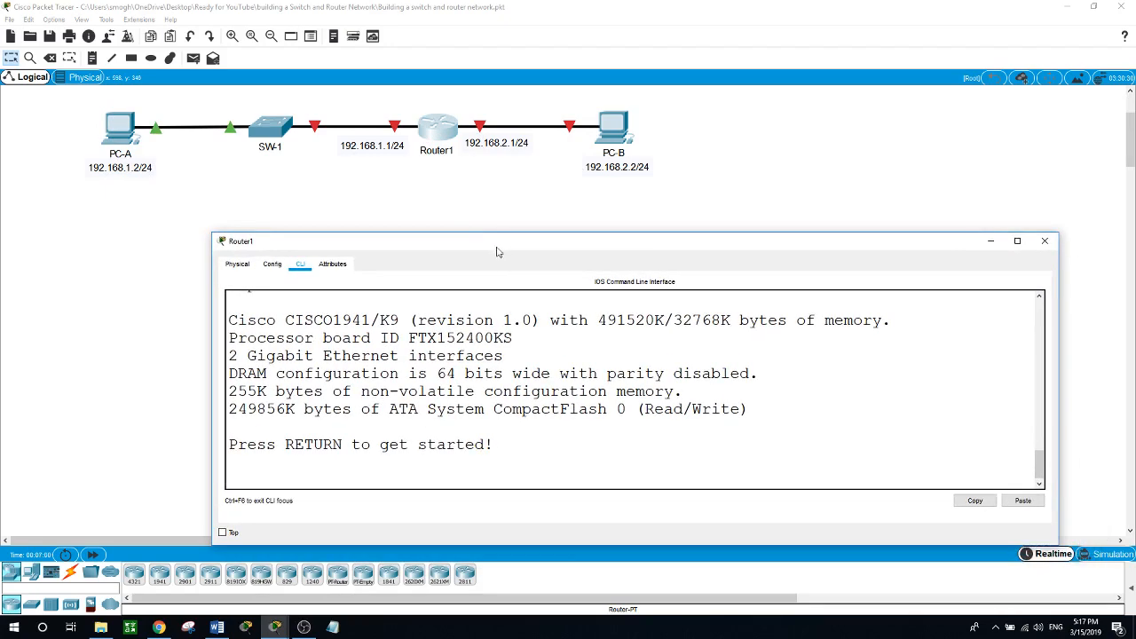
key(Return)
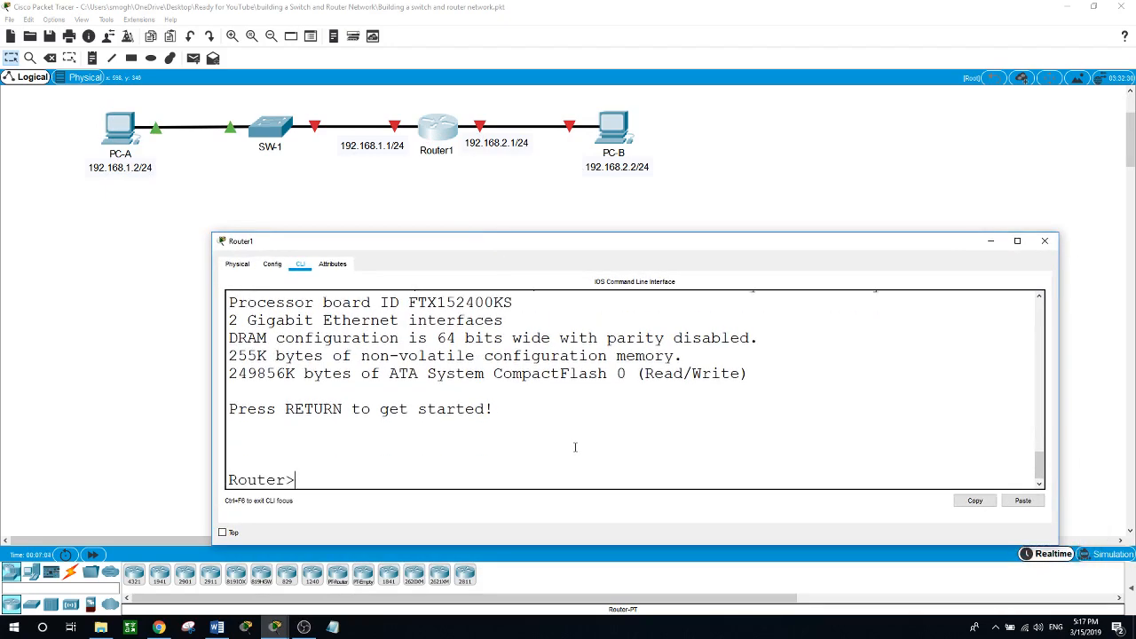
text(en)
key(Return)
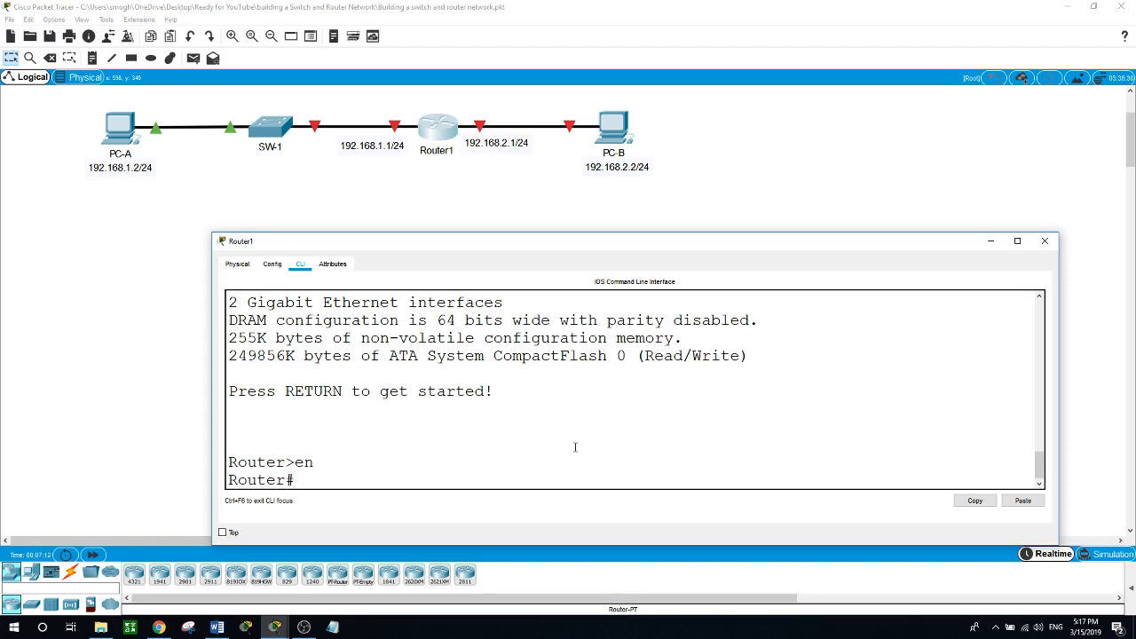
text(conf t)
key(Return)
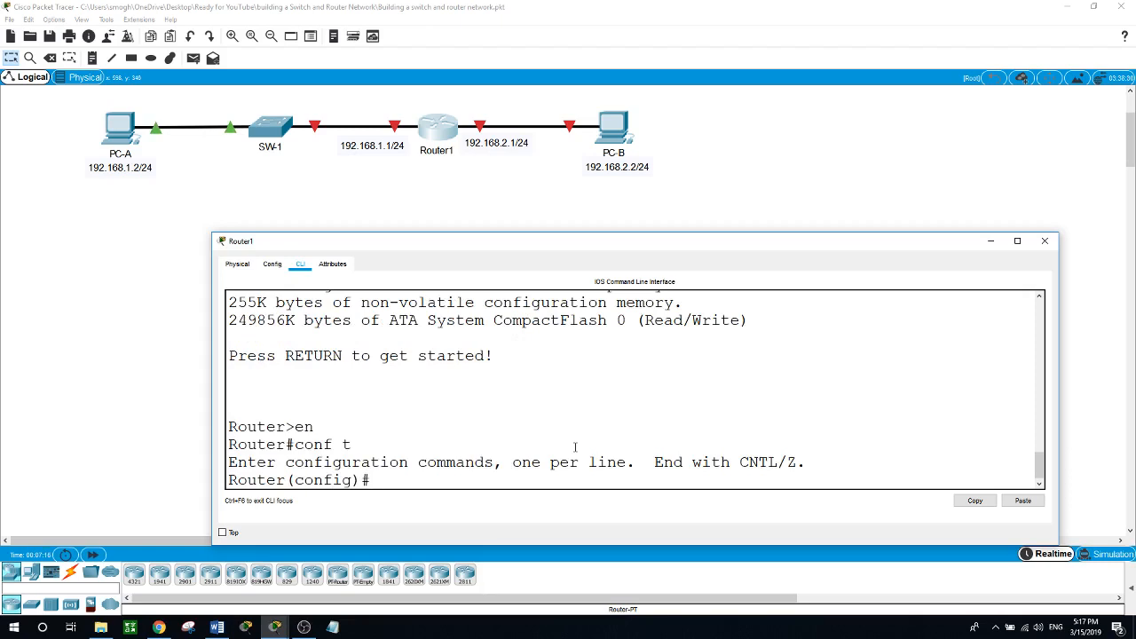
Set the router hostname to RT1, then change it to Router1.
text(hostname )
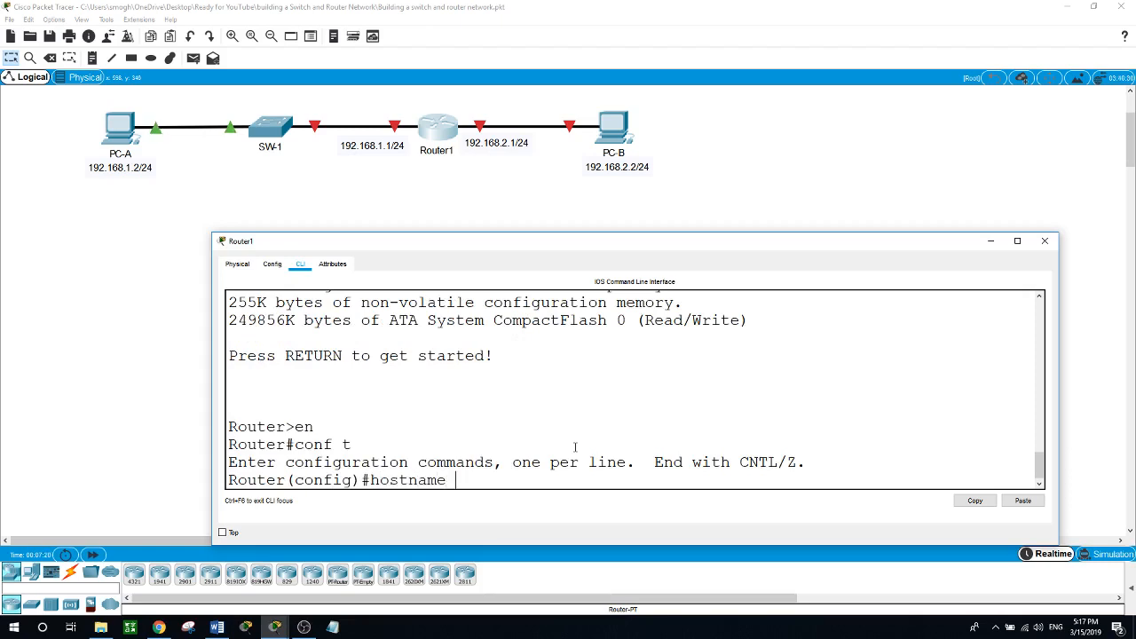
text(RT1)
key(Return)
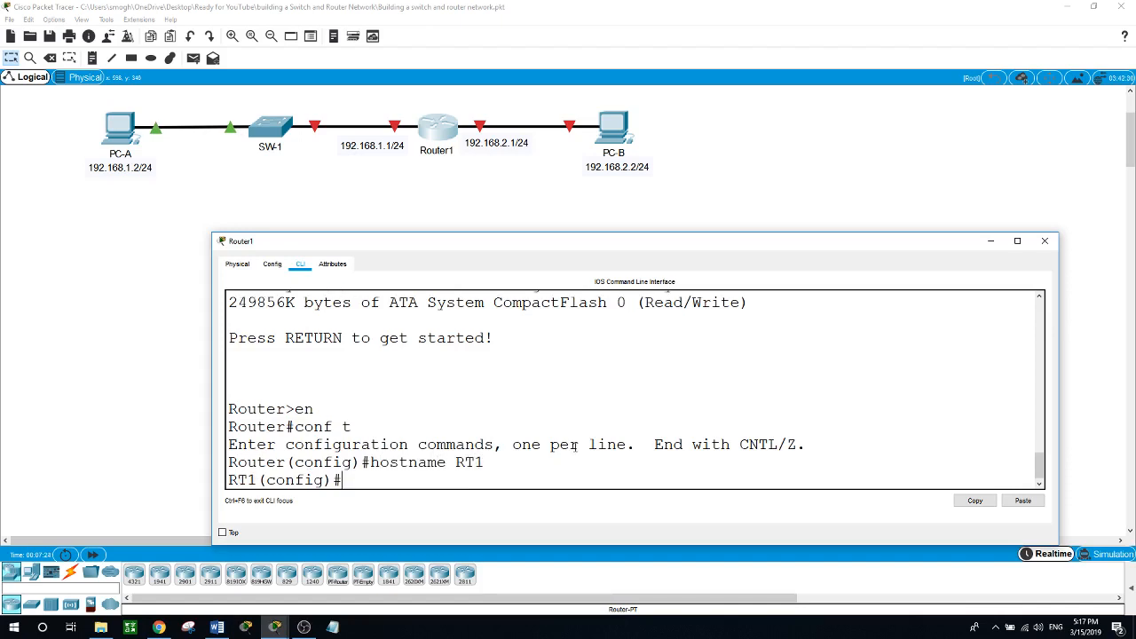
text(hostname Router1)
key(Return)
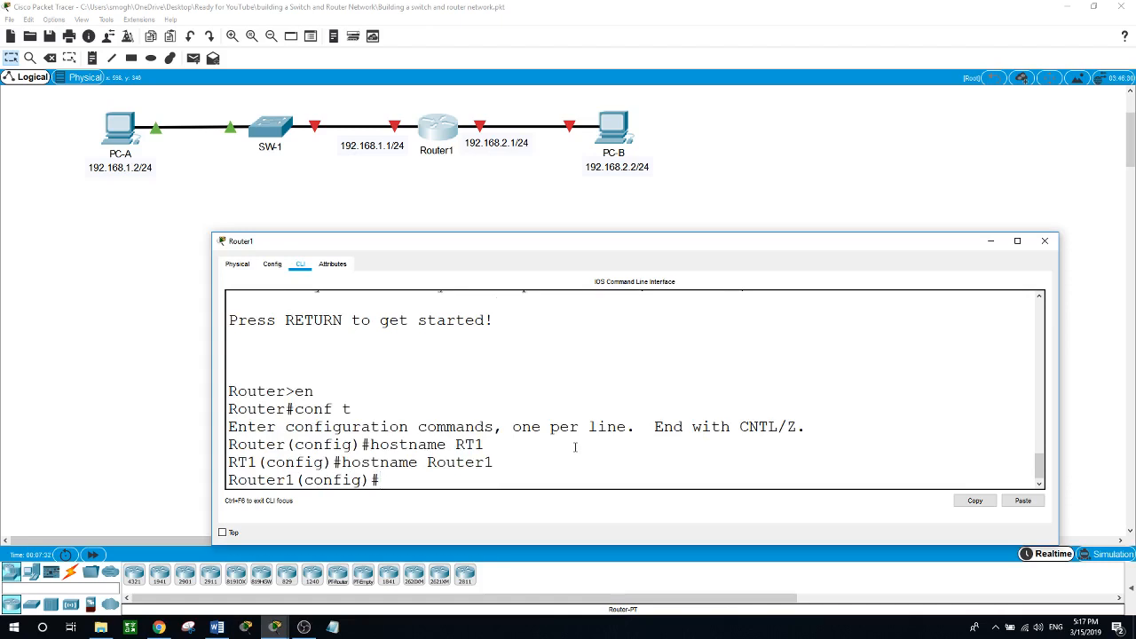
text(hostname)
key(BackSpace)
key(BackSpace)
key(BackSpace)
key(BackSpace)
key(BackSpace)
key(BackSpace)
key(BackSpace)
key(BackSpace)
drag(294, 480, 229, 480)
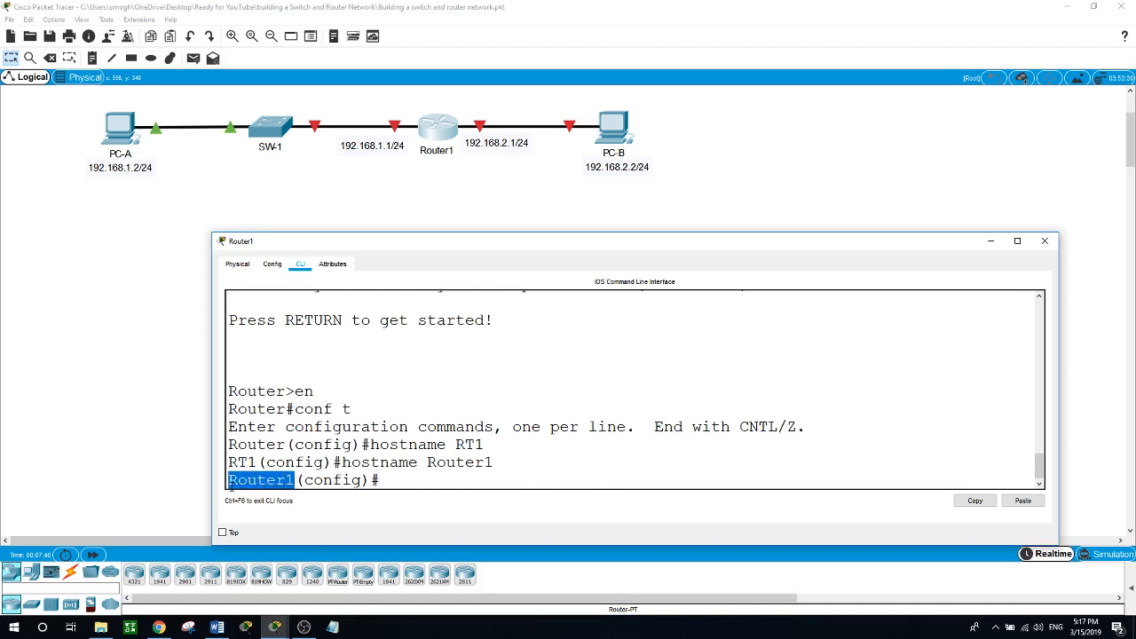
click(413, 482)
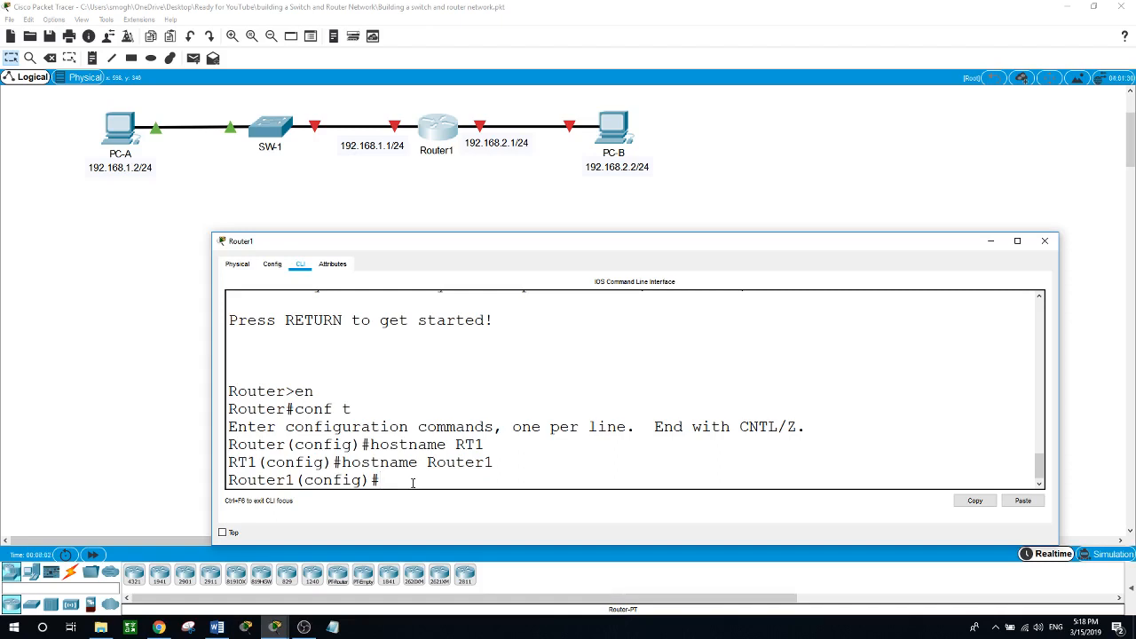
Disable IP domain lookup on Router1 with no ip domain-lookup.
text(no ip domain-loo)
key(Tab)
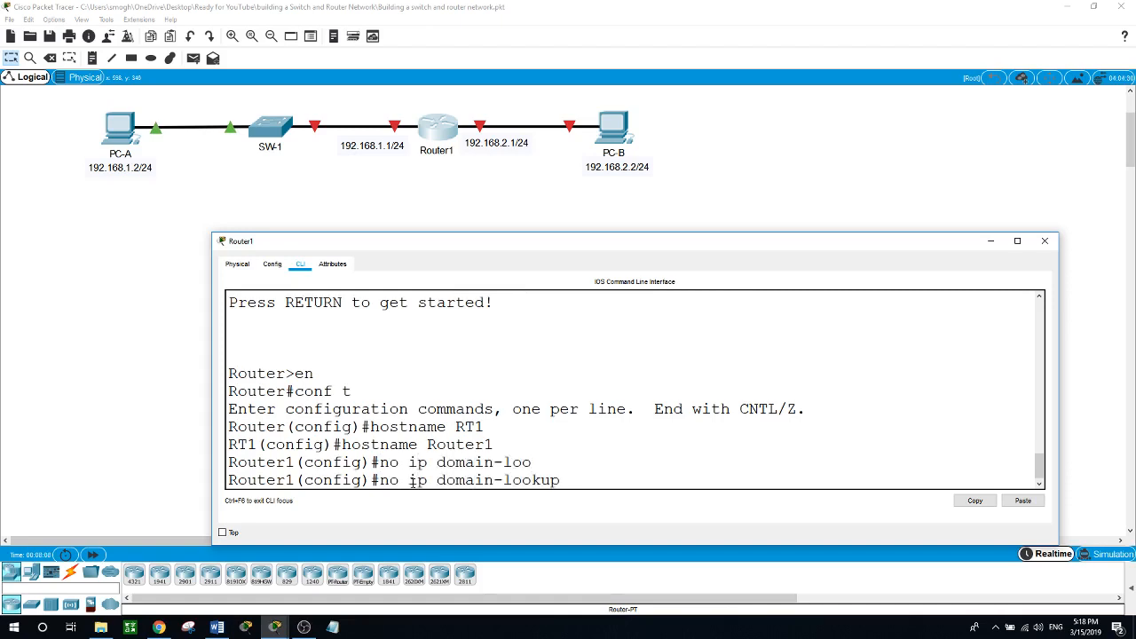
key(Return)
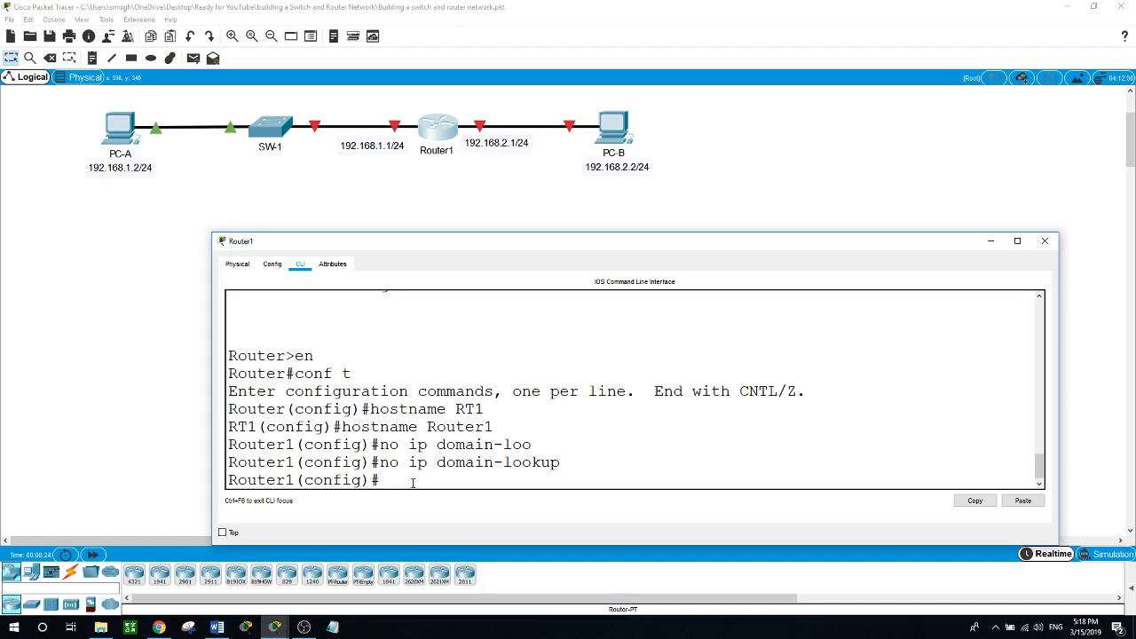
Set an encrypted enable secret password and list the available line types.
text(en)
key(Tab)
text(a)
key(Tab)
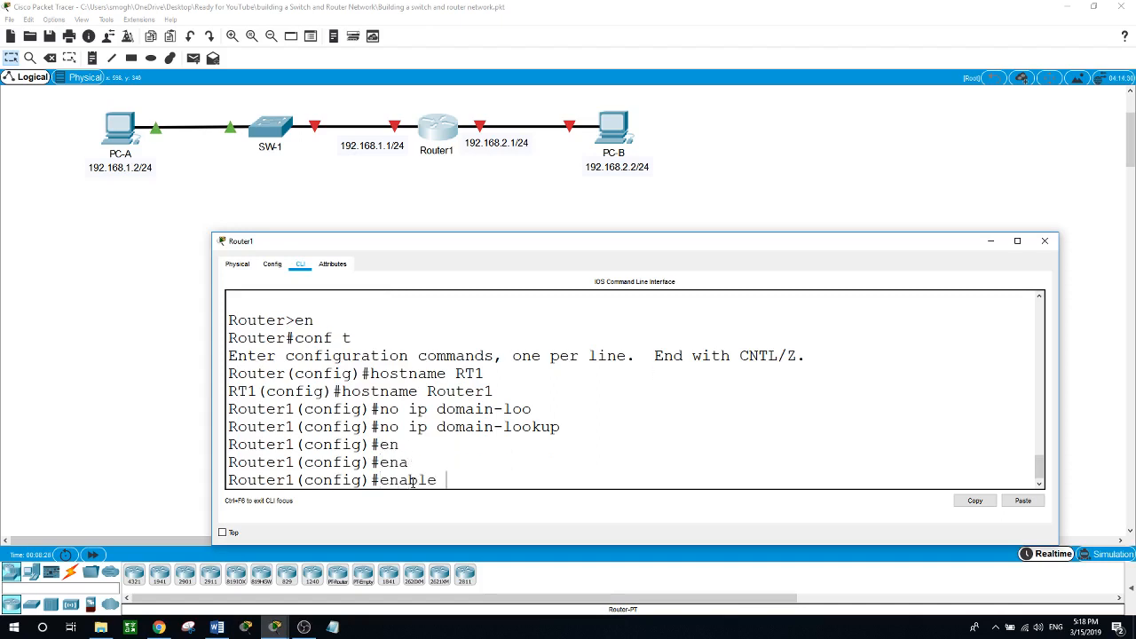
text(?)
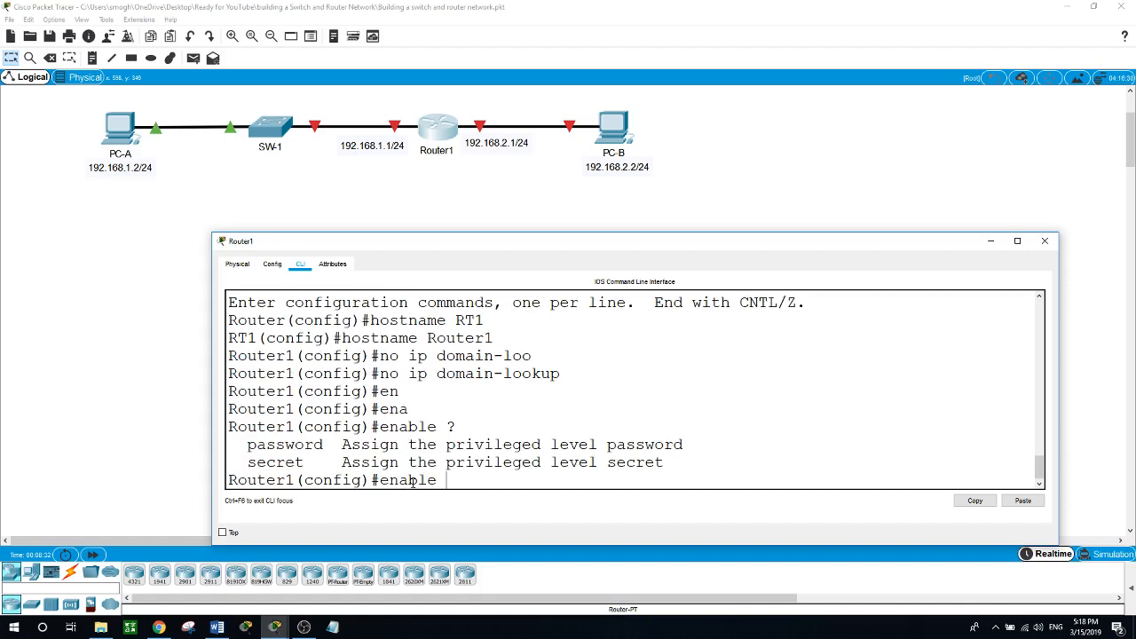
text(secre)
key(Tab)
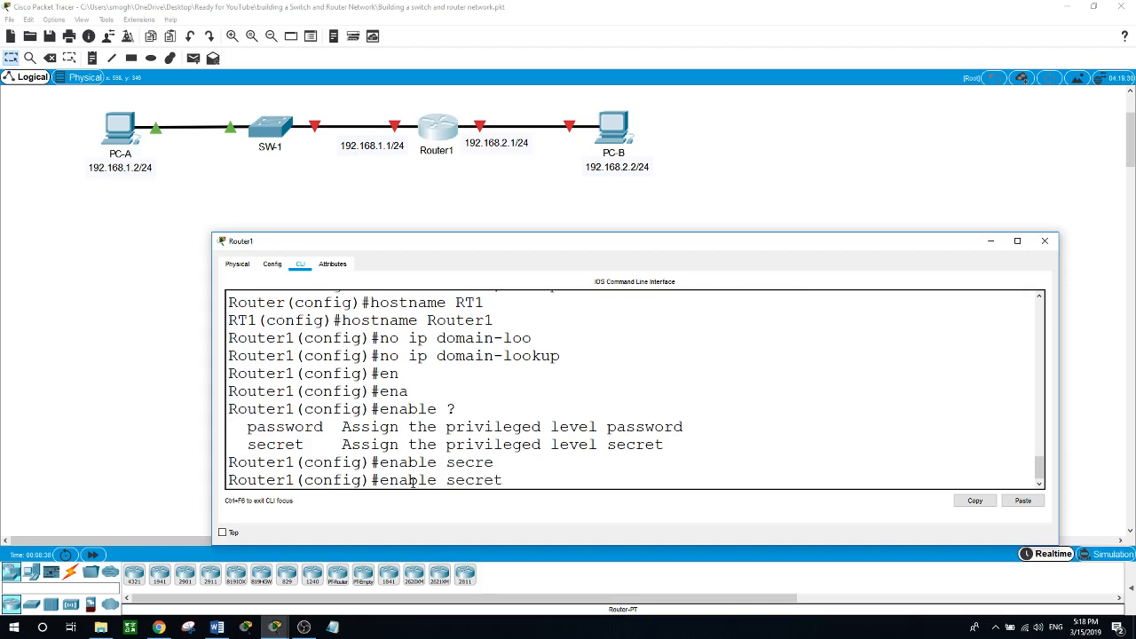
text(ccna)
key(Return)
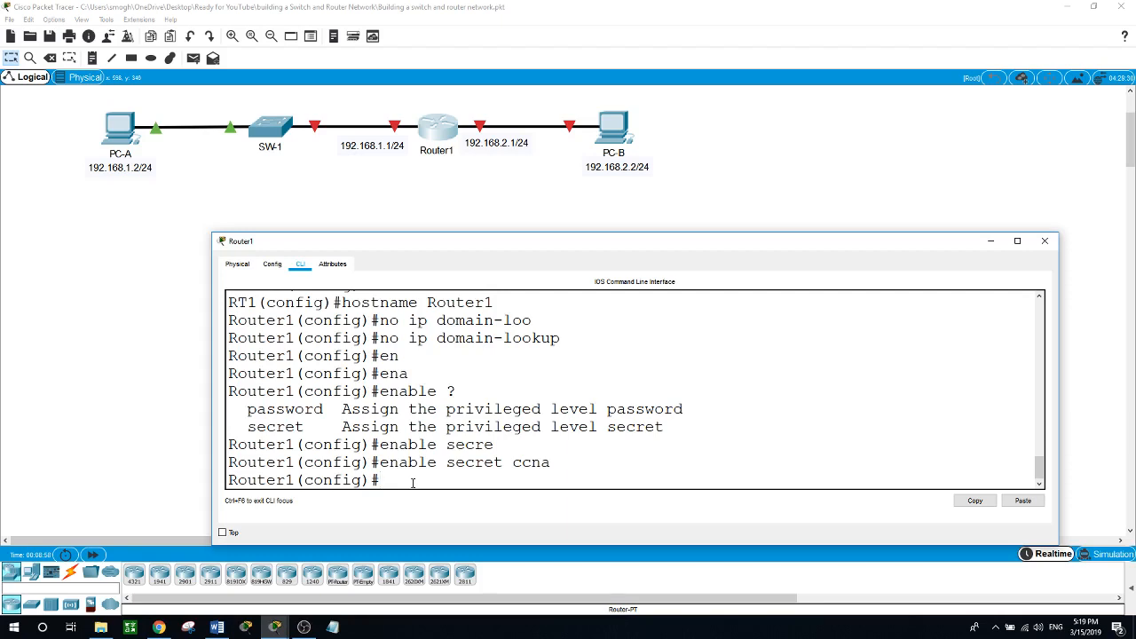
text(line ?)
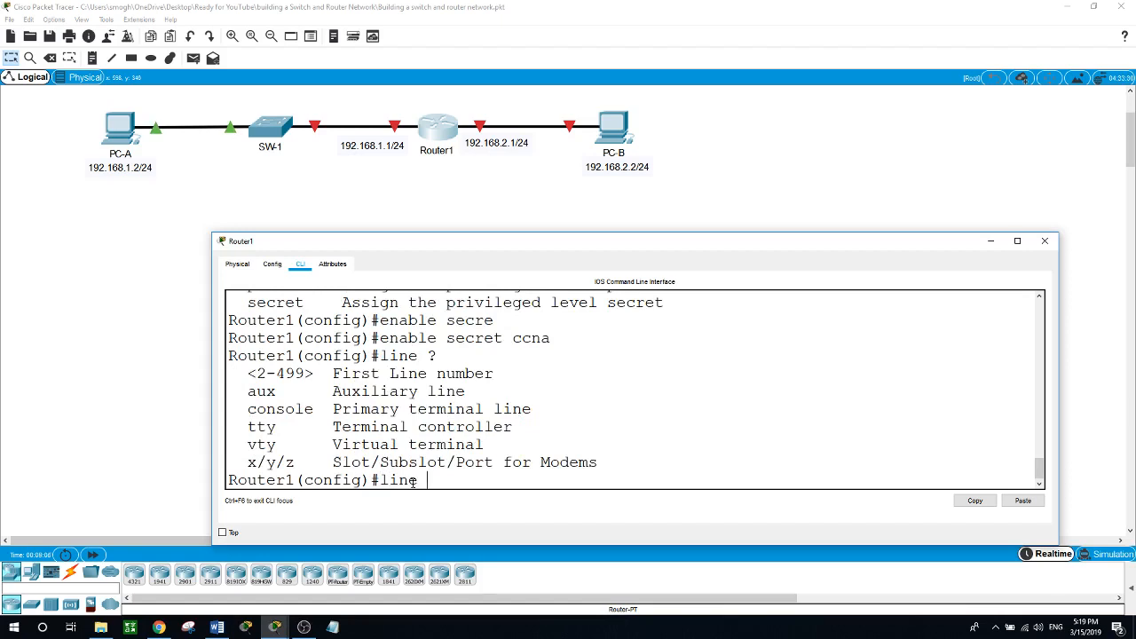
text(cons)
Set a password with login enabled on line console 0, then exit the line.
key(Tab)
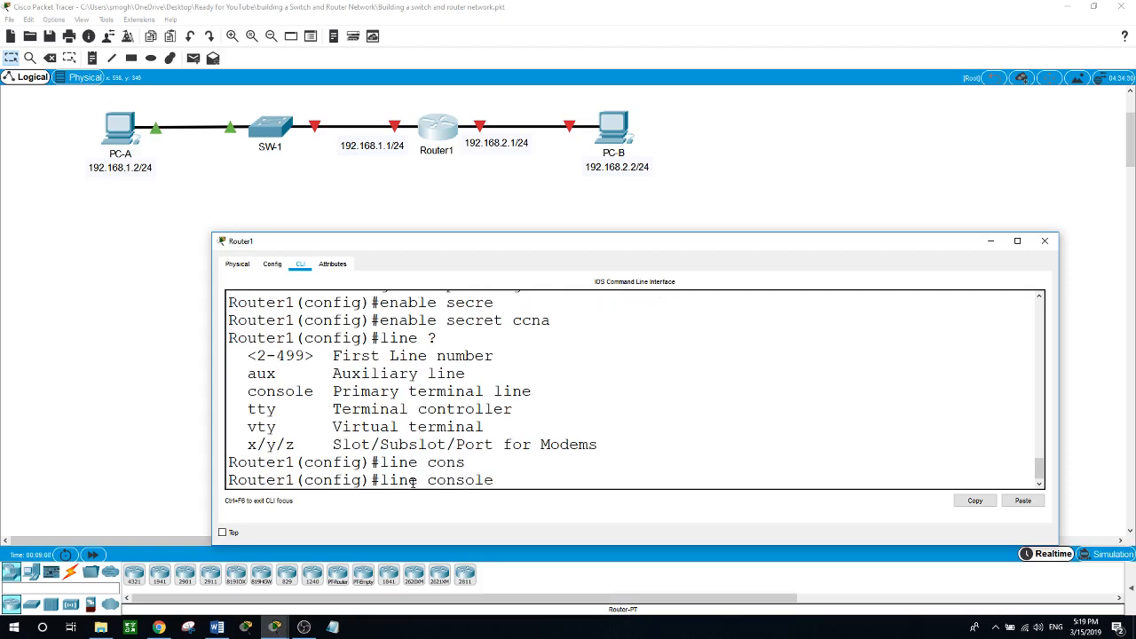
text(?)
text(0)
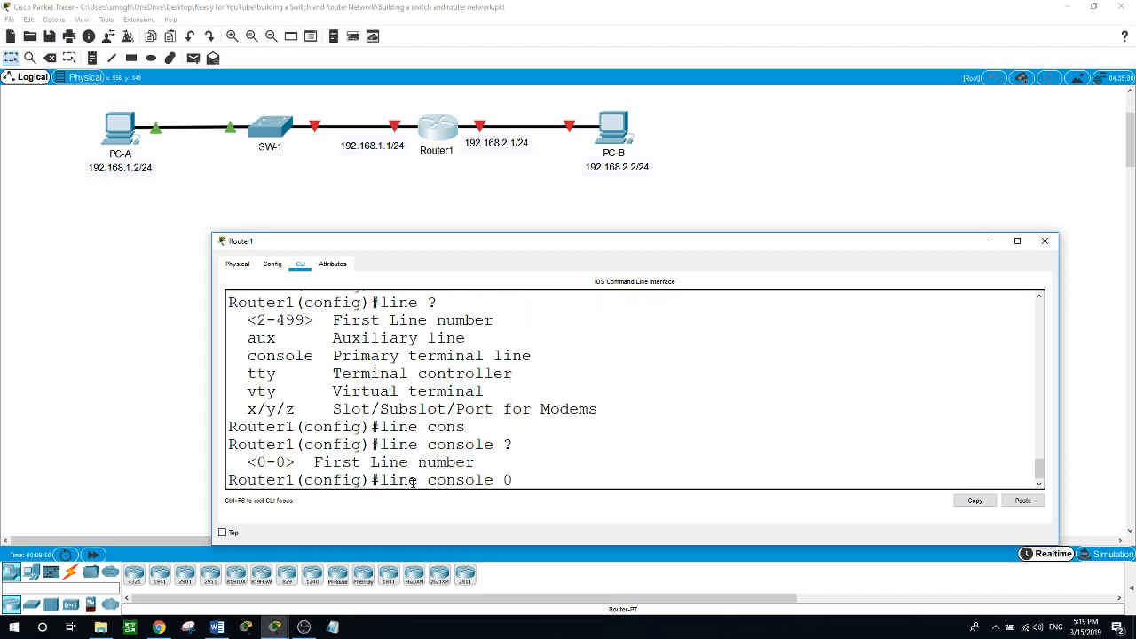
key(Return)
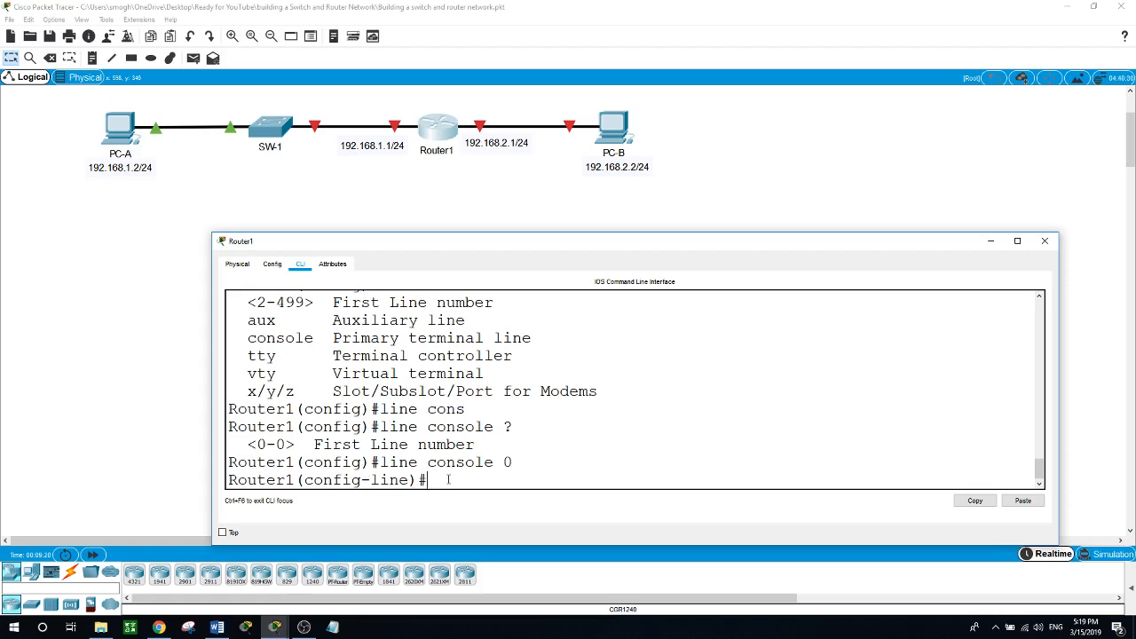
text(pass)
key(Tab)
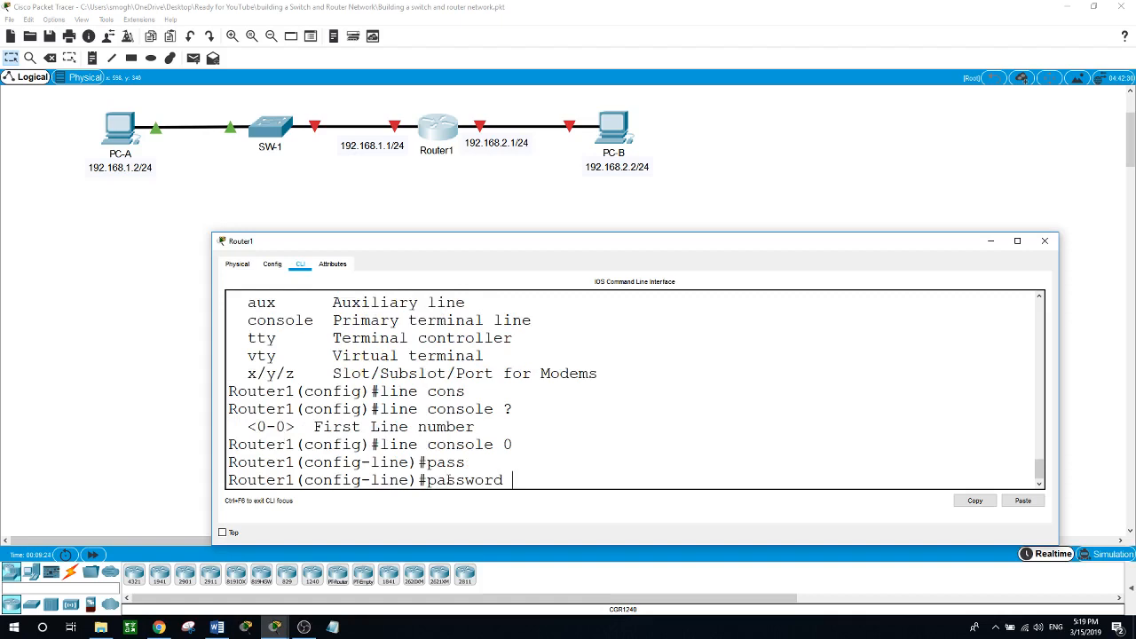
text(cisco)
key(Return)
text(login)
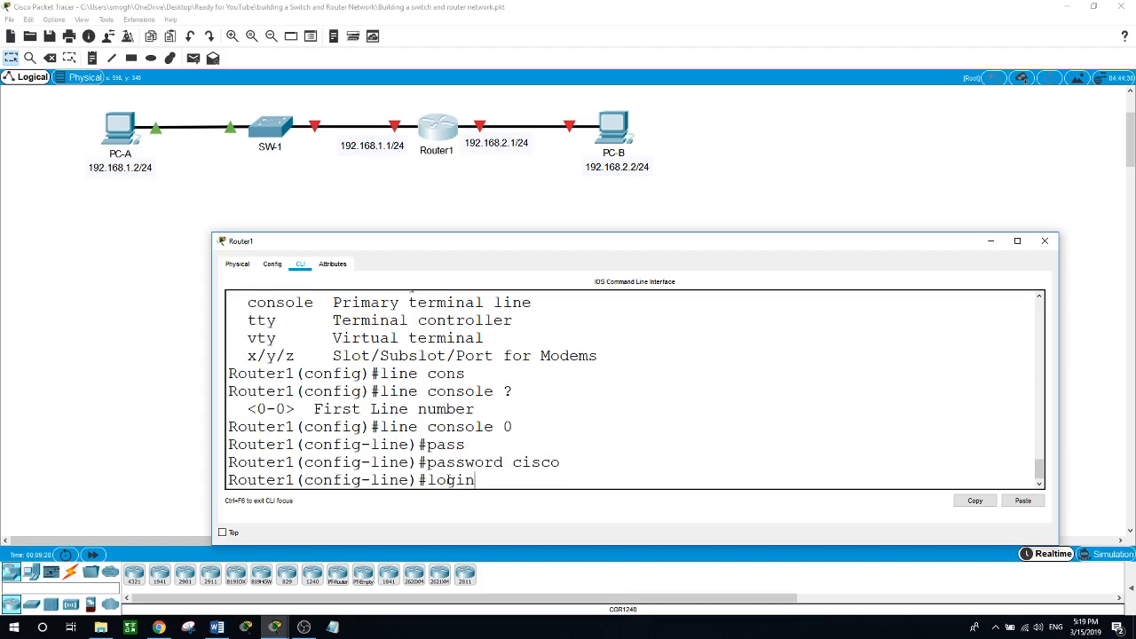
key(Return)
text(exit)
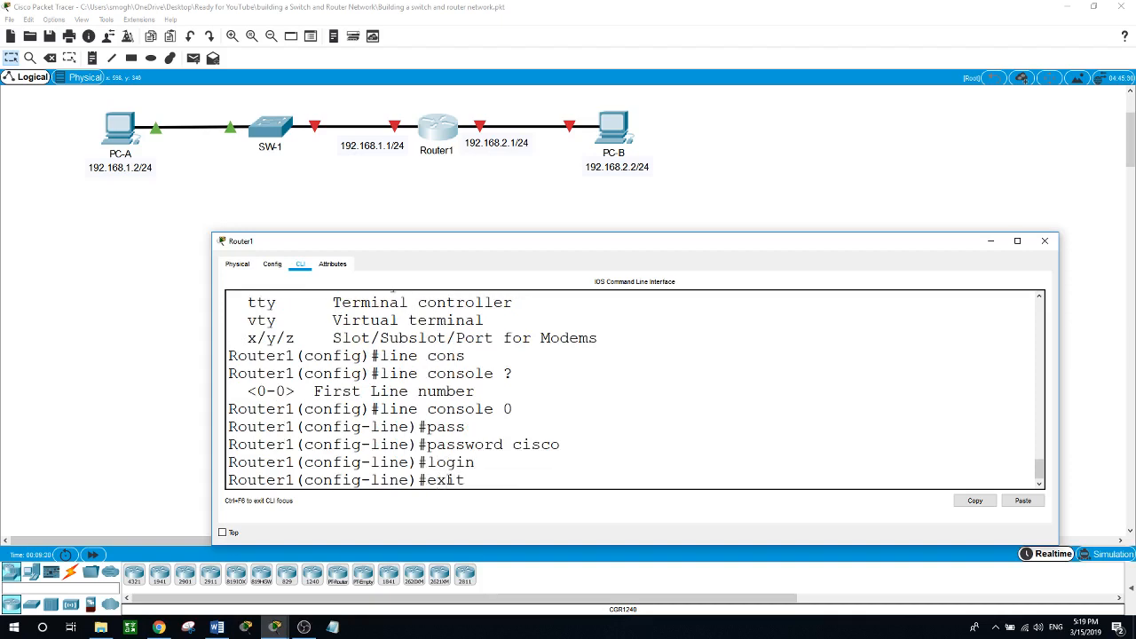
key(Return)
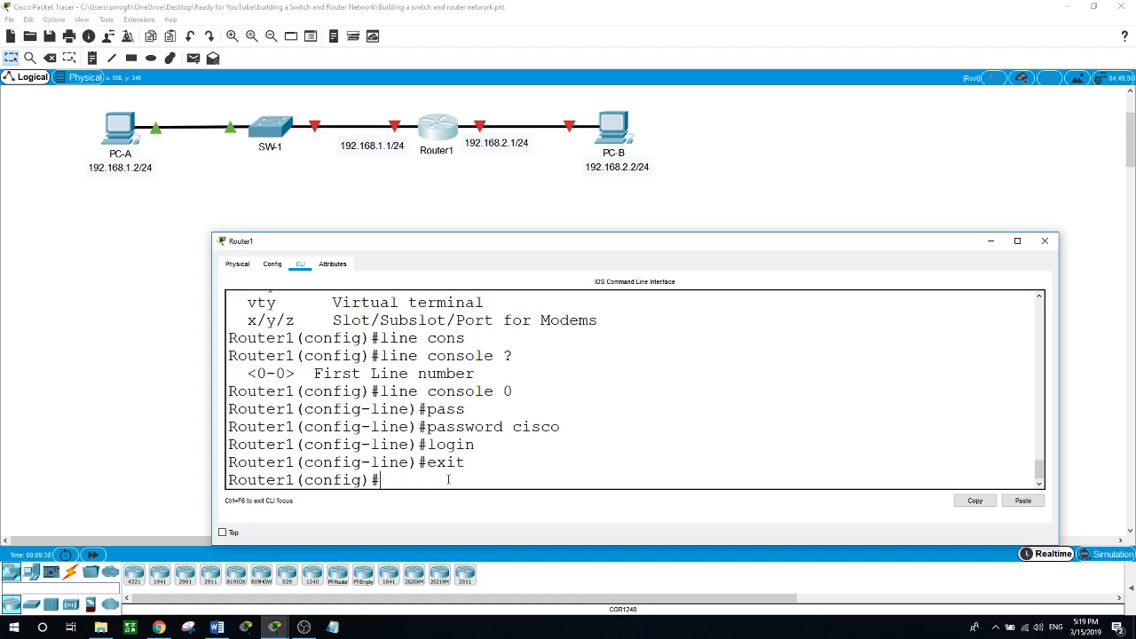
Set a password with login on line vty 0 15, then end and re-enter conf t.
text(line ?vty)
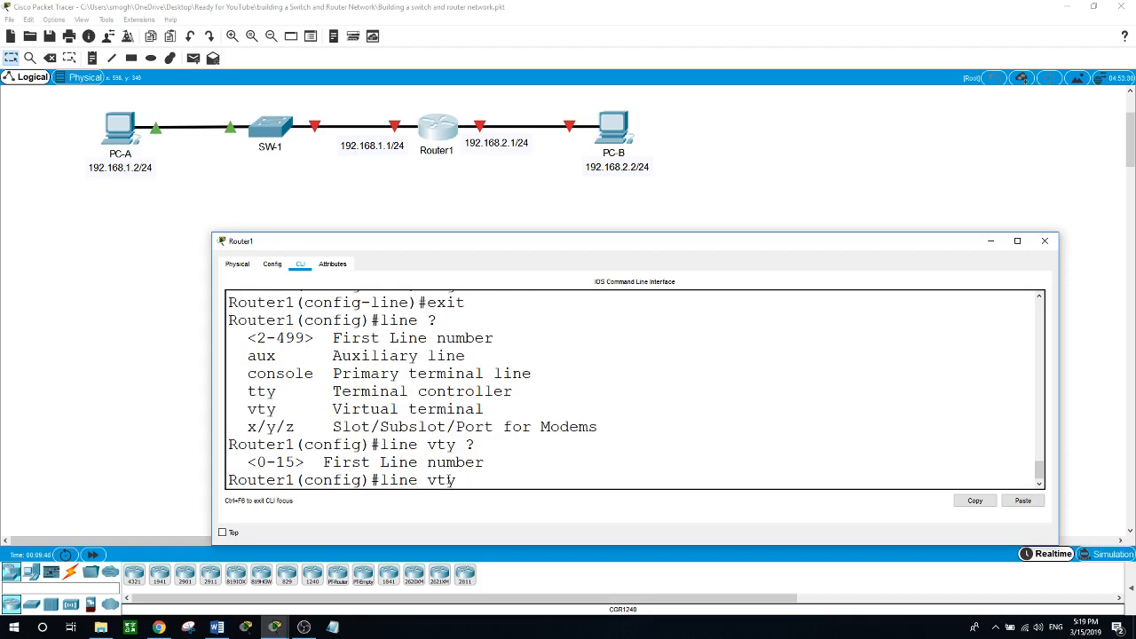
text( ?0 15)
key(Return)
text(pass)
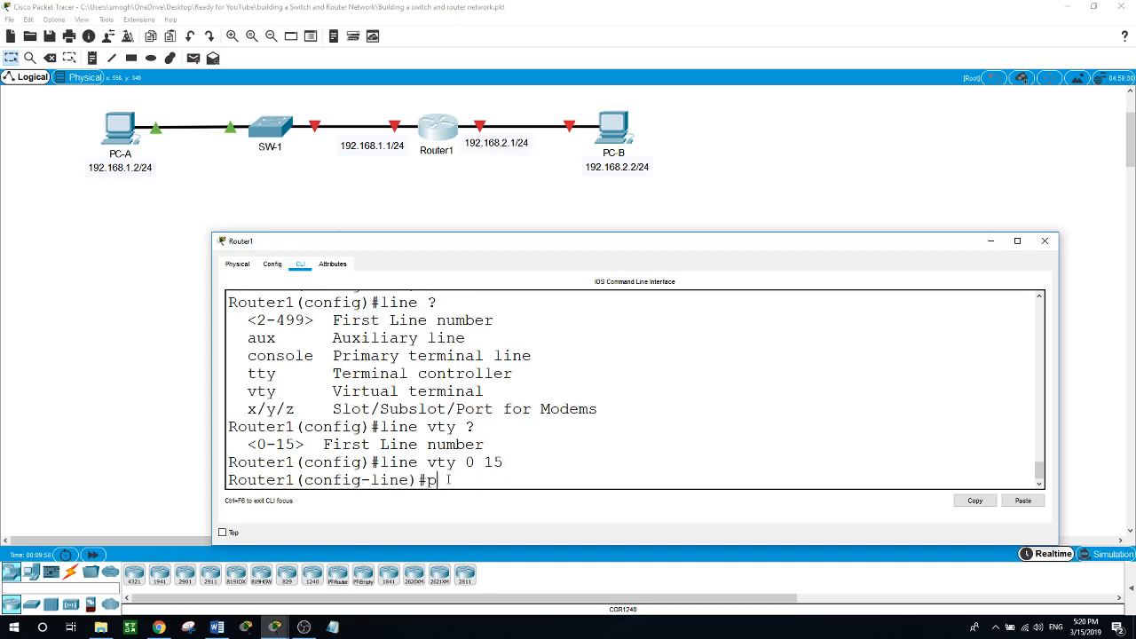
key(Tab)
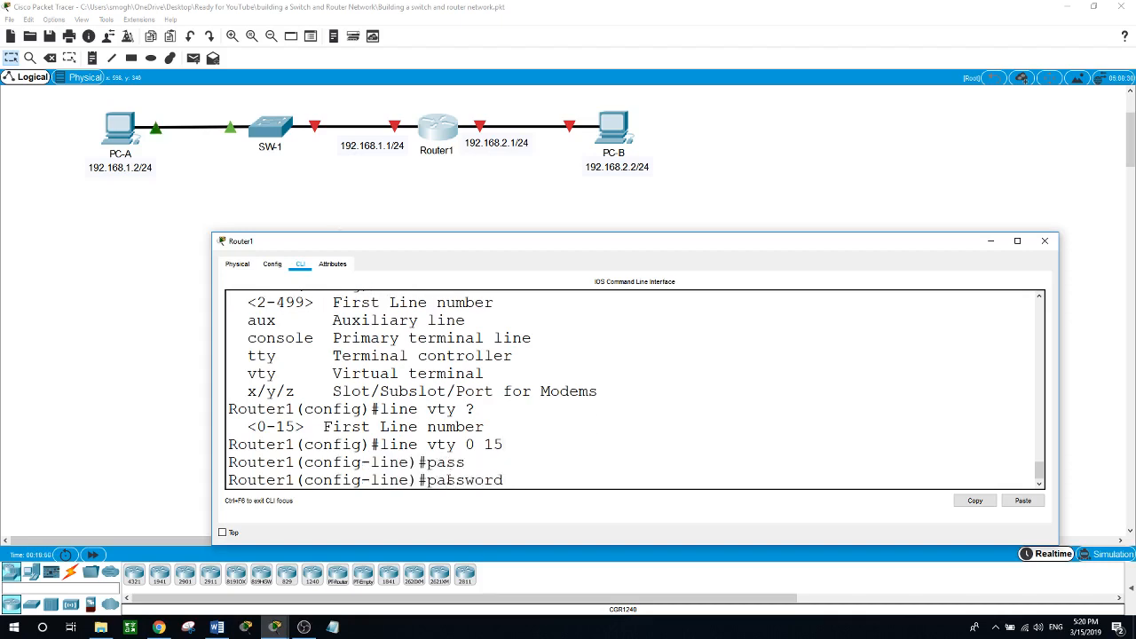
text(cisco)
key(Return)
text(login)
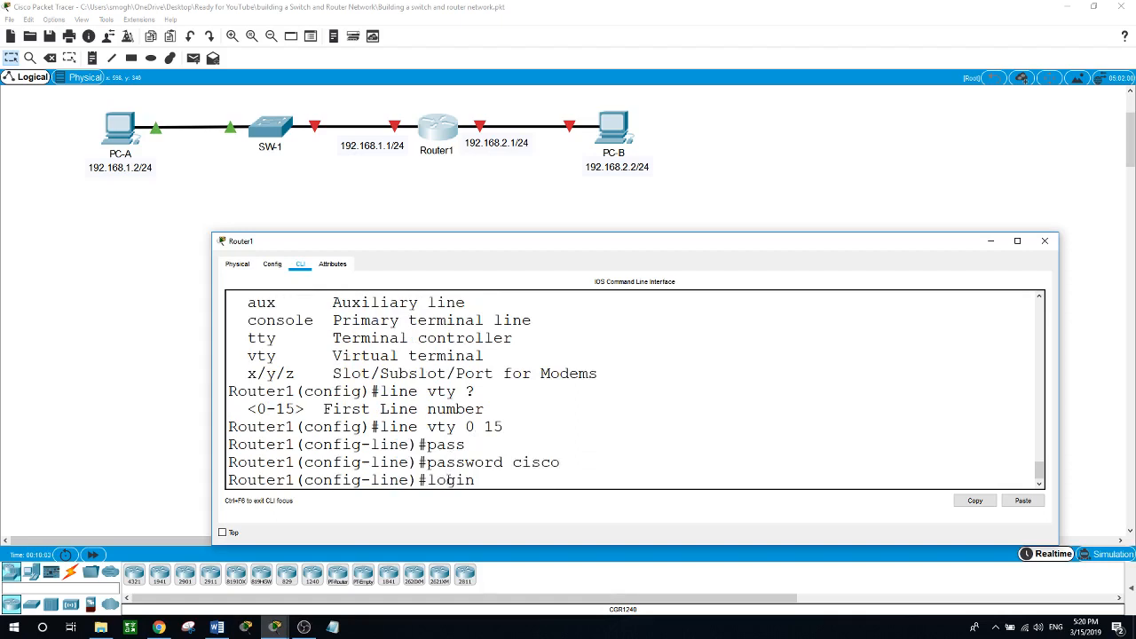
key(Return)
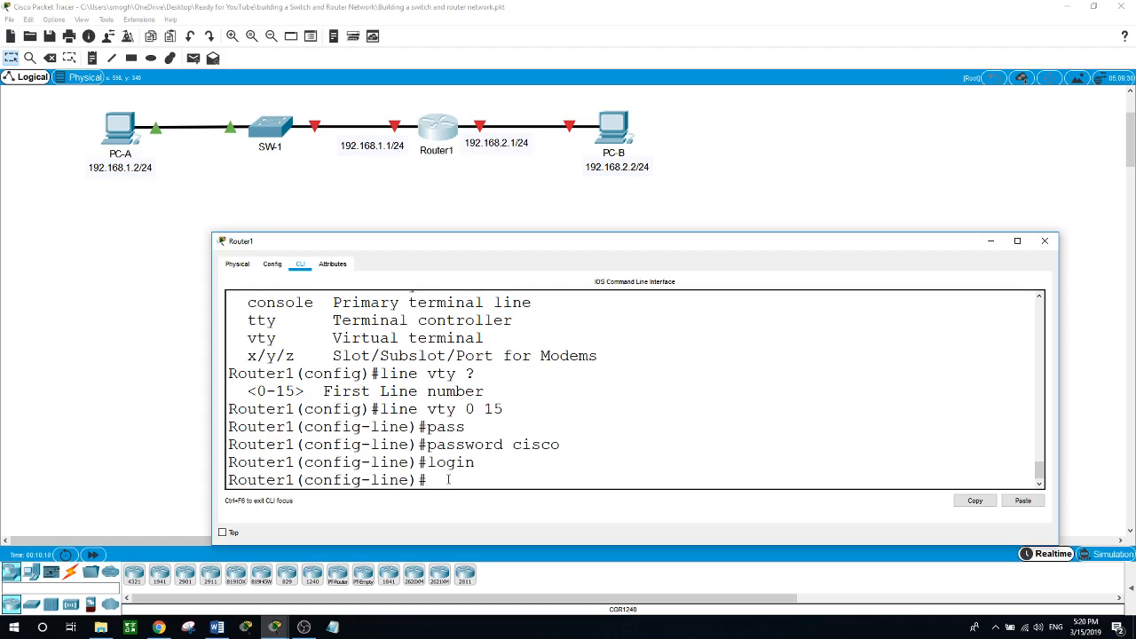
text(end)
key(Return)
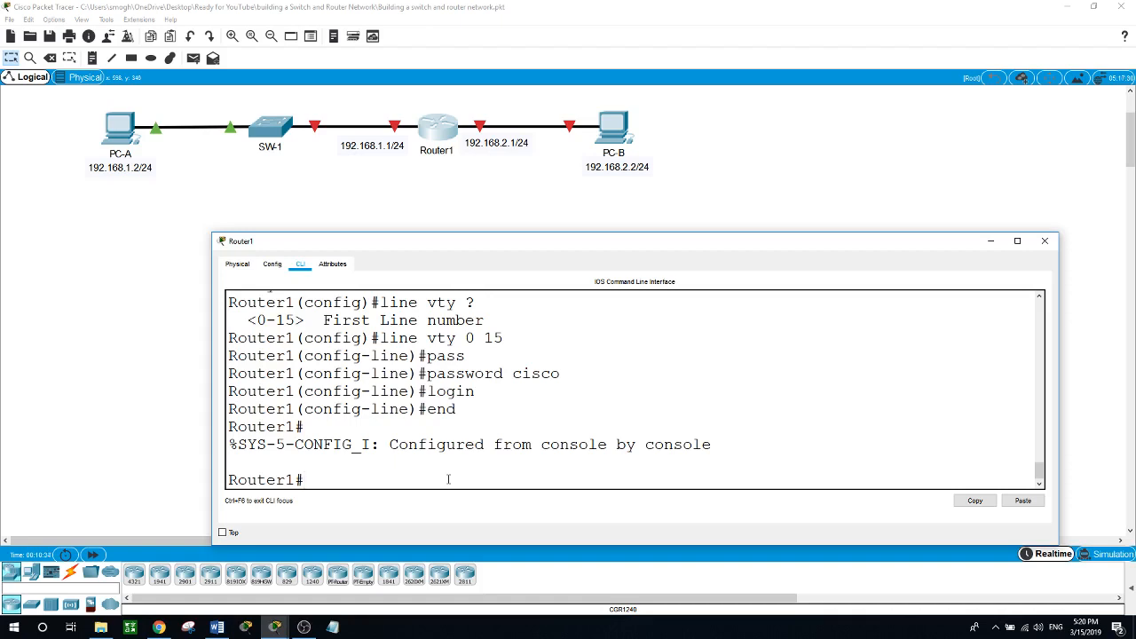
text(conf t)
key(Return)
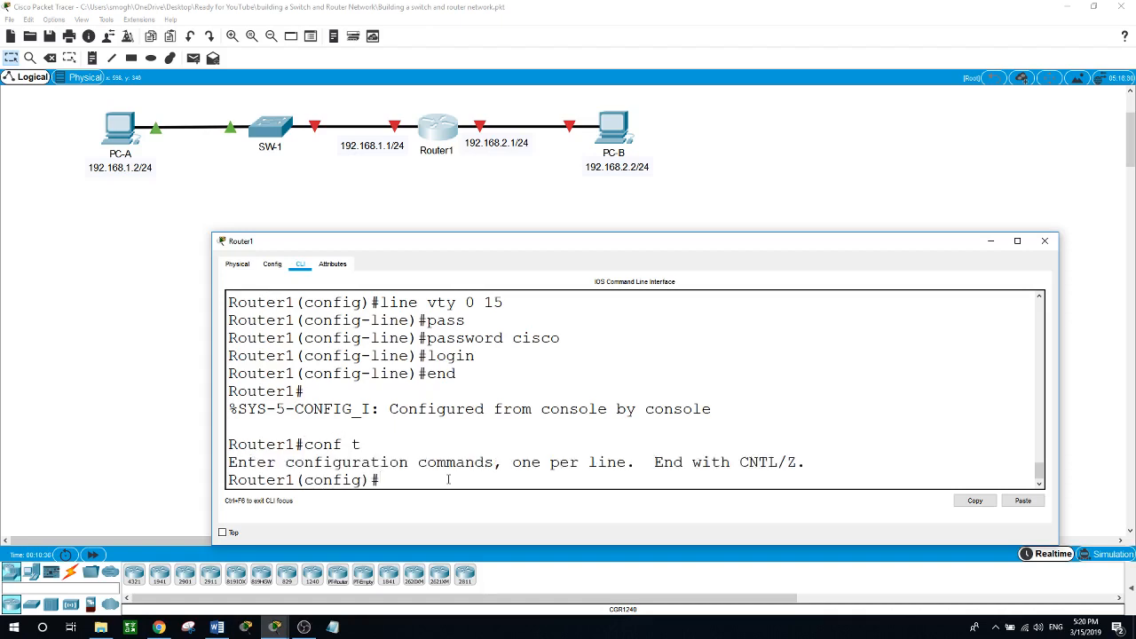
Add banner motd '$ unauthorized access is prohibited $' and return to privileged mode with end.
text(banner ?)
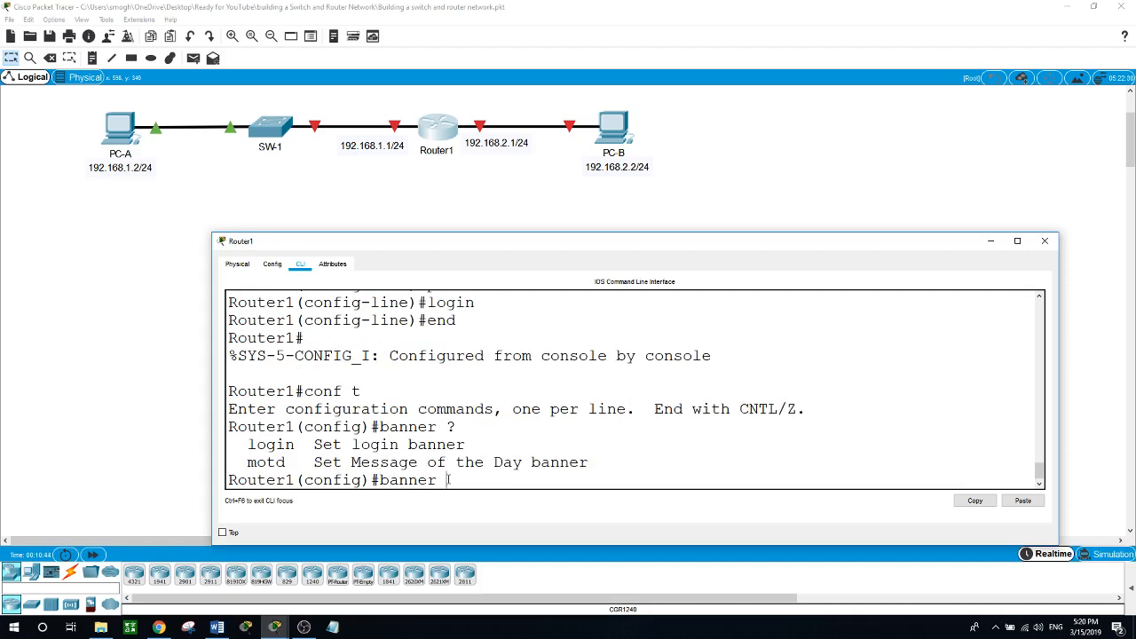
text(motd $ unauthorized acc)
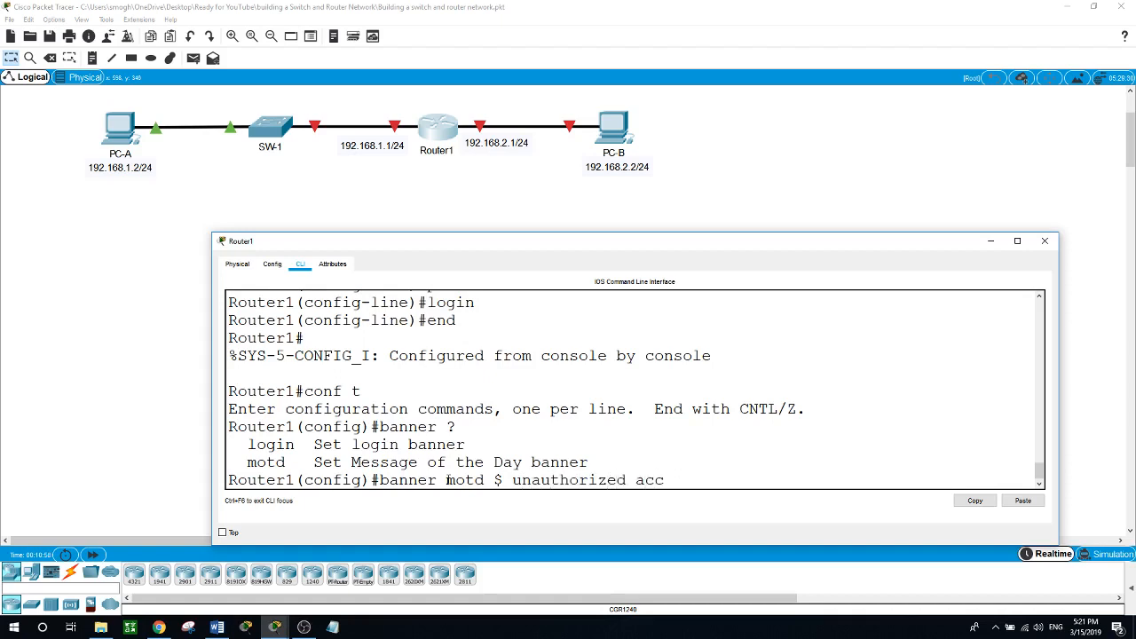
text(ess is prohibited)
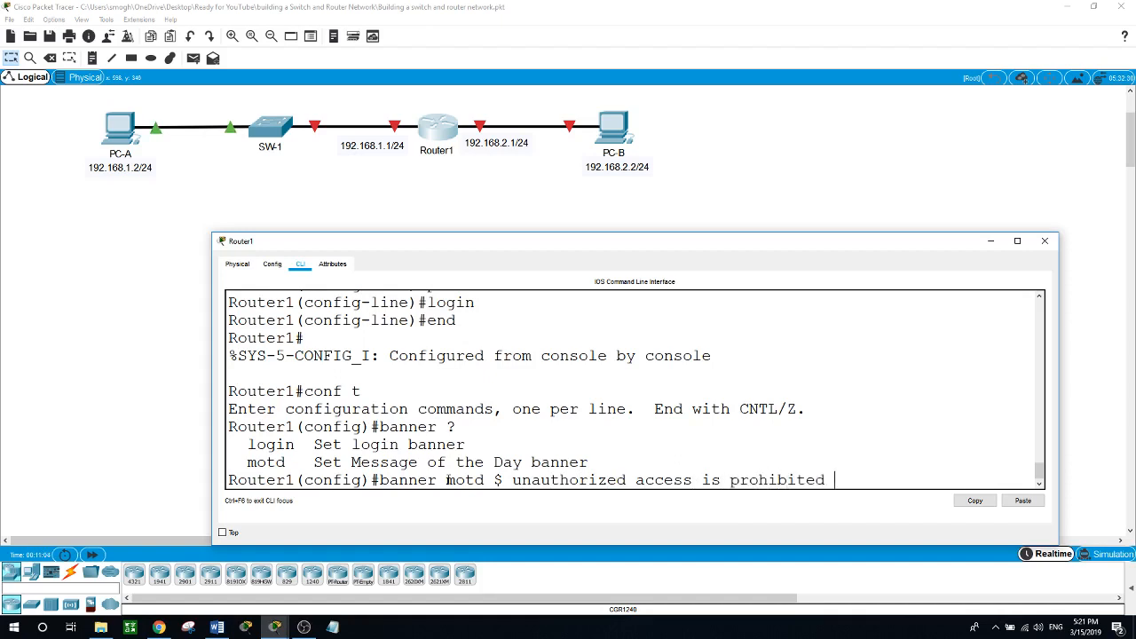
text( $)
key(Return)
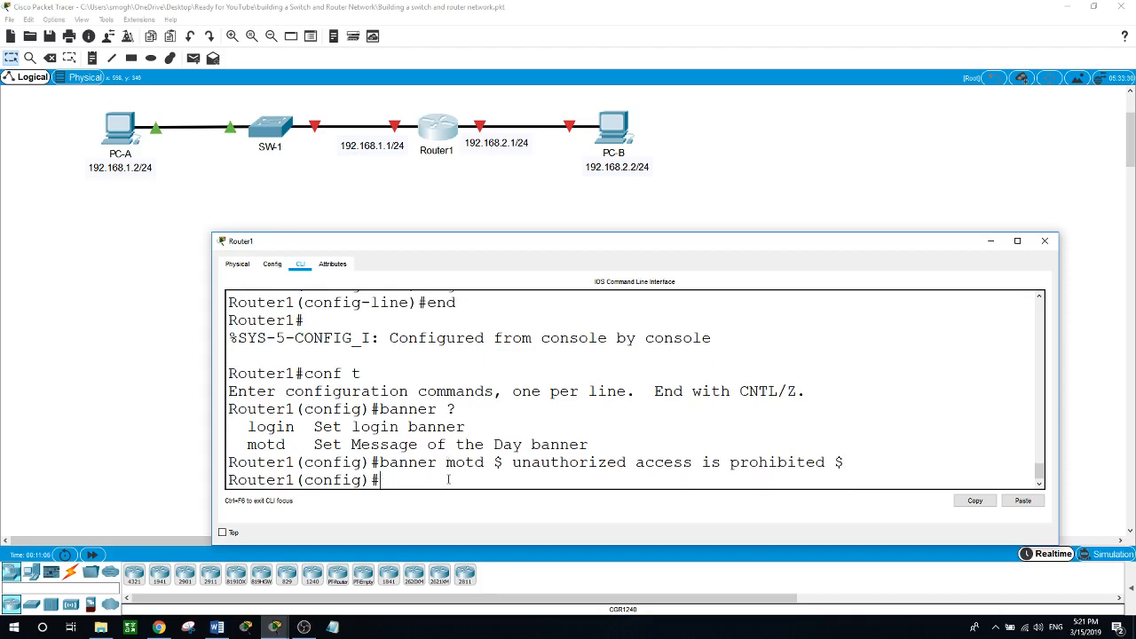
text(end)
key(Return)
Run show run and highlight the banner motd line in the configuration.
text(show ru)
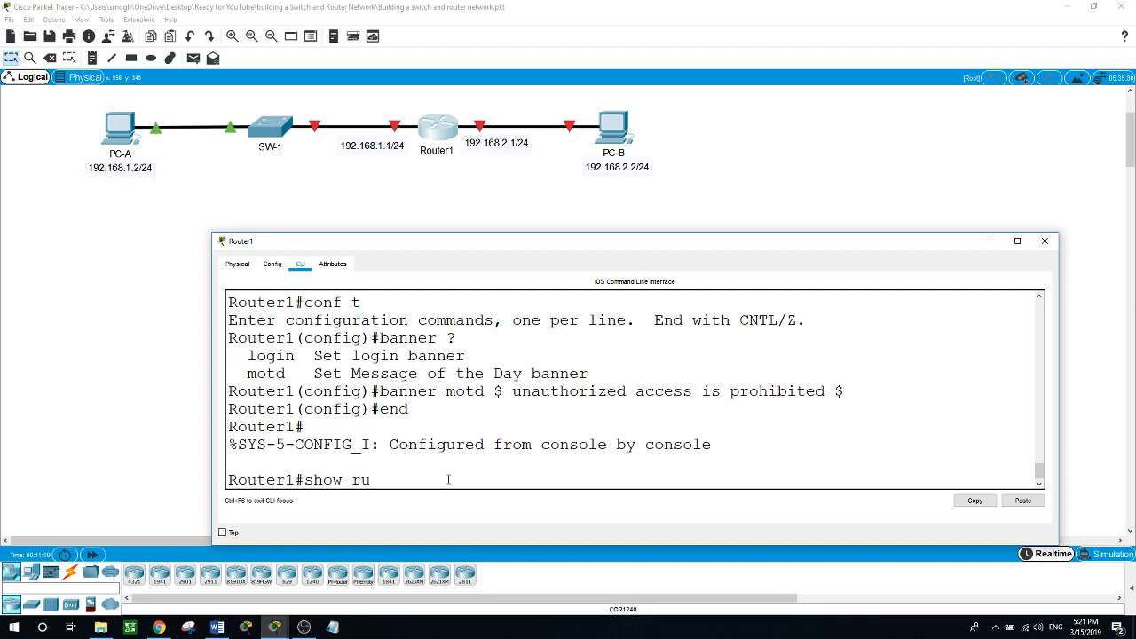
text(n)
key(Return)
key(space)
key(space)
key(space)
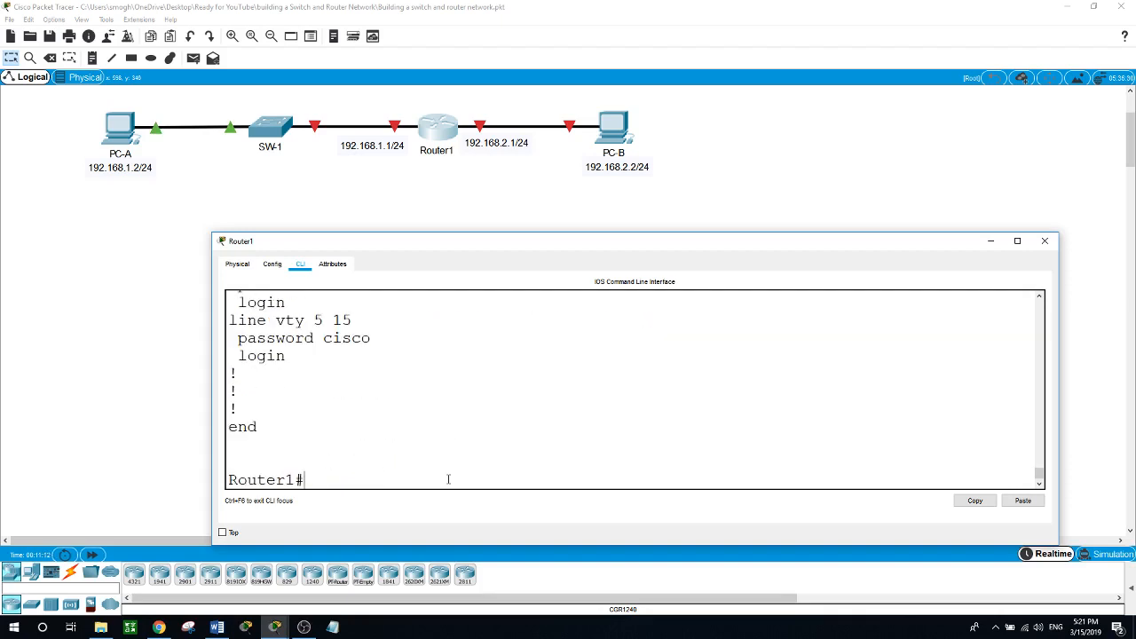
scroll(448, 479, up, 6)
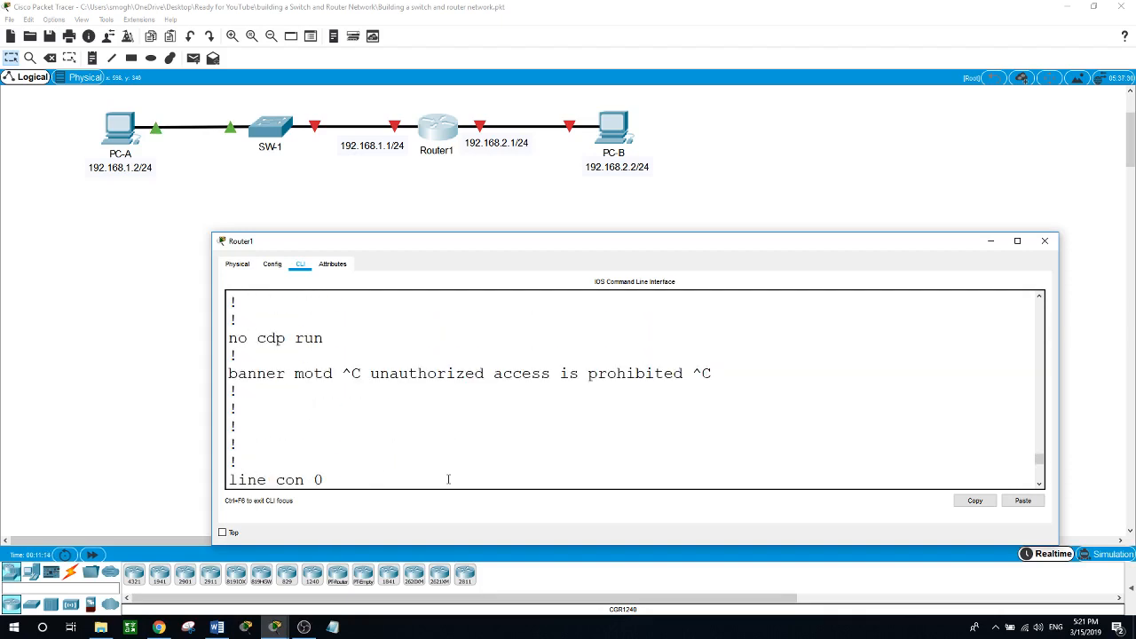
drag(229, 372, 696, 374)
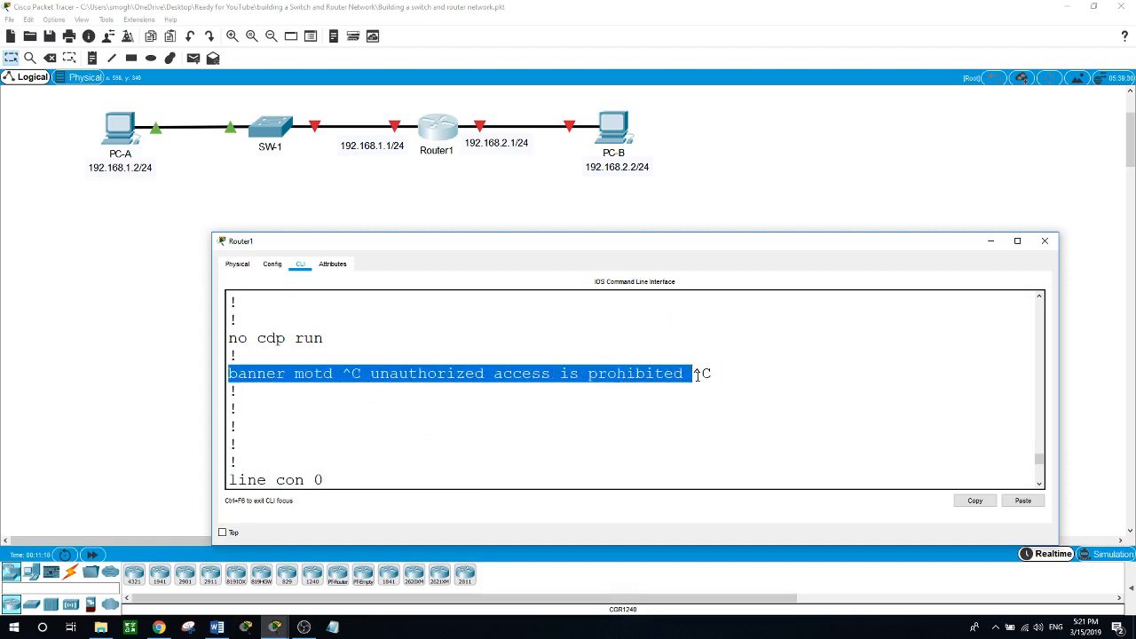
scroll(522, 409, up, 6)
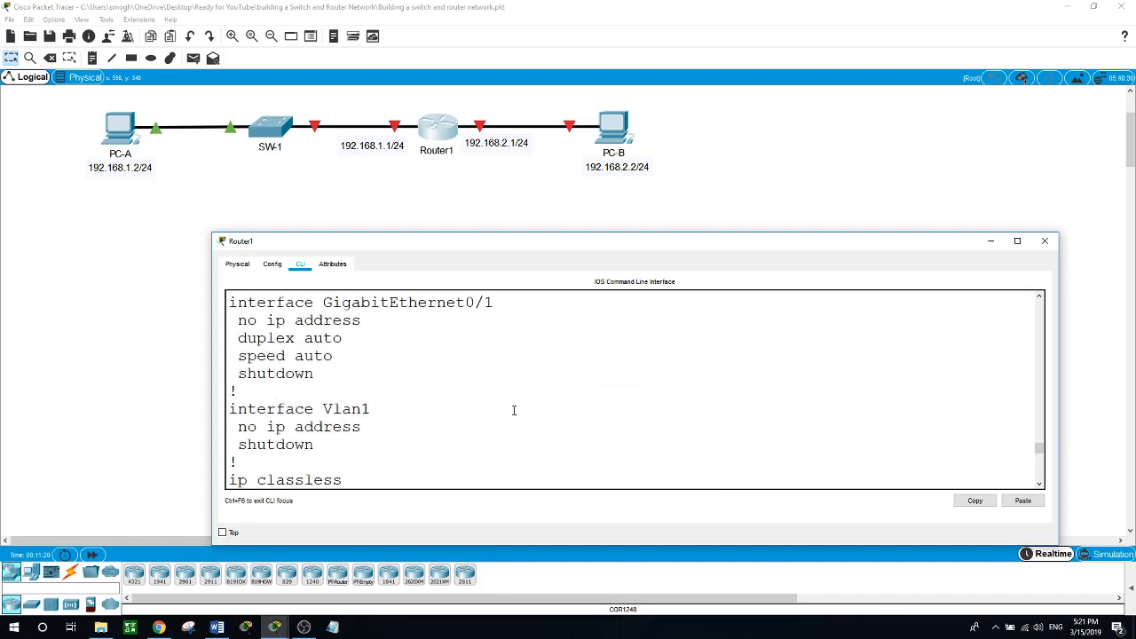
scroll(513, 409, up, 4)
scroll(513, 409, down, 12)
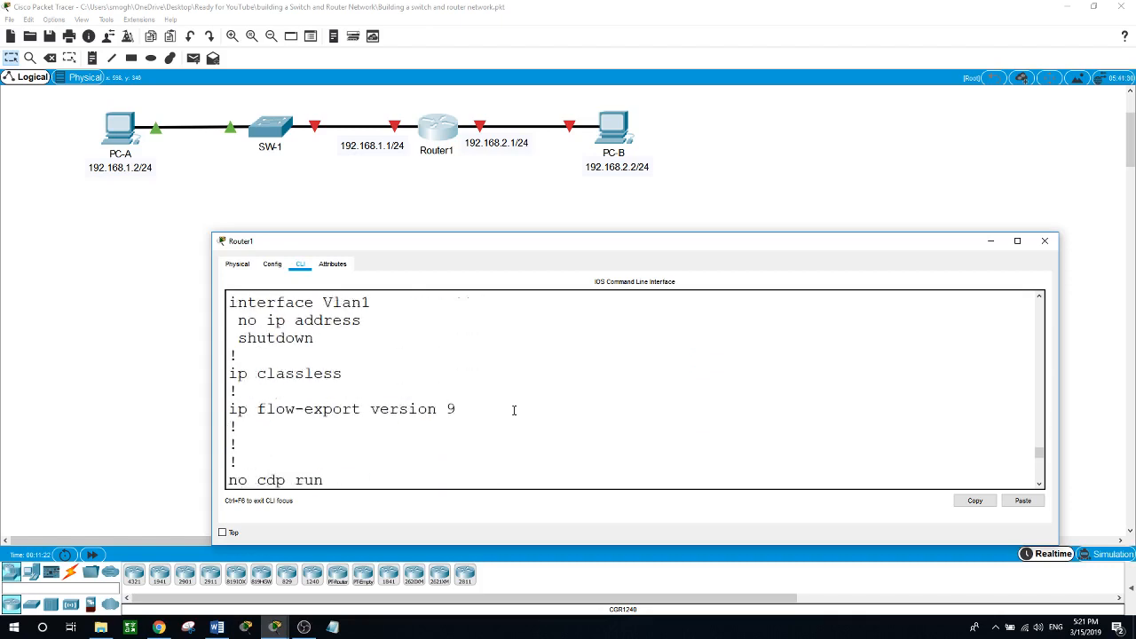
scroll(513, 409, down, 1)
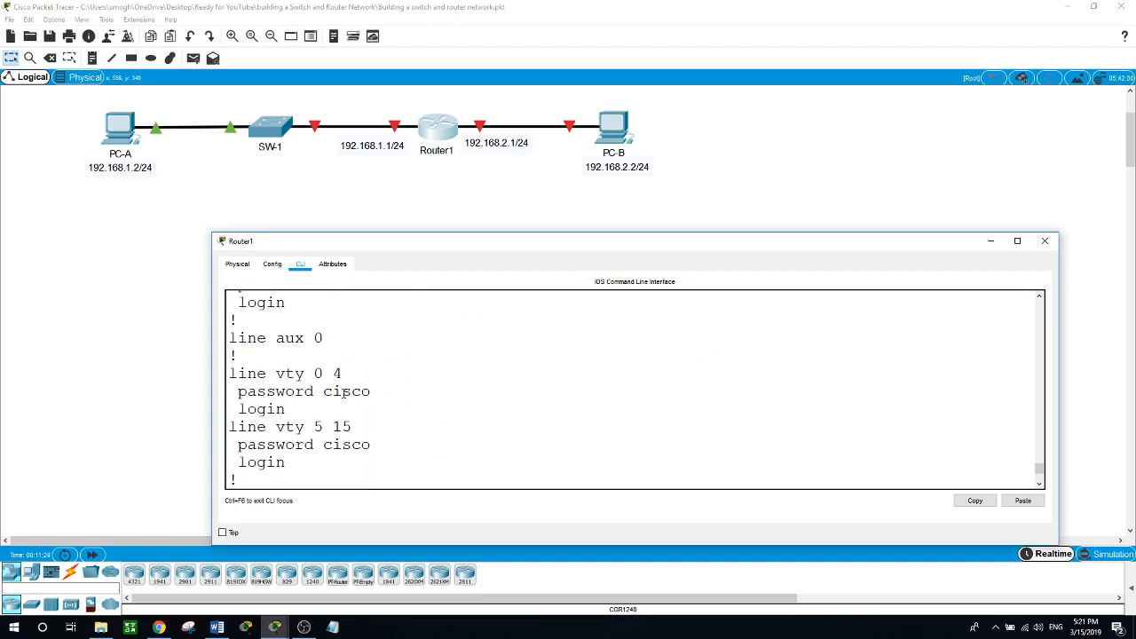
Highlight the vty 0 4, vty 5 15 and console line password entries.
drag(229, 372, 376, 398)
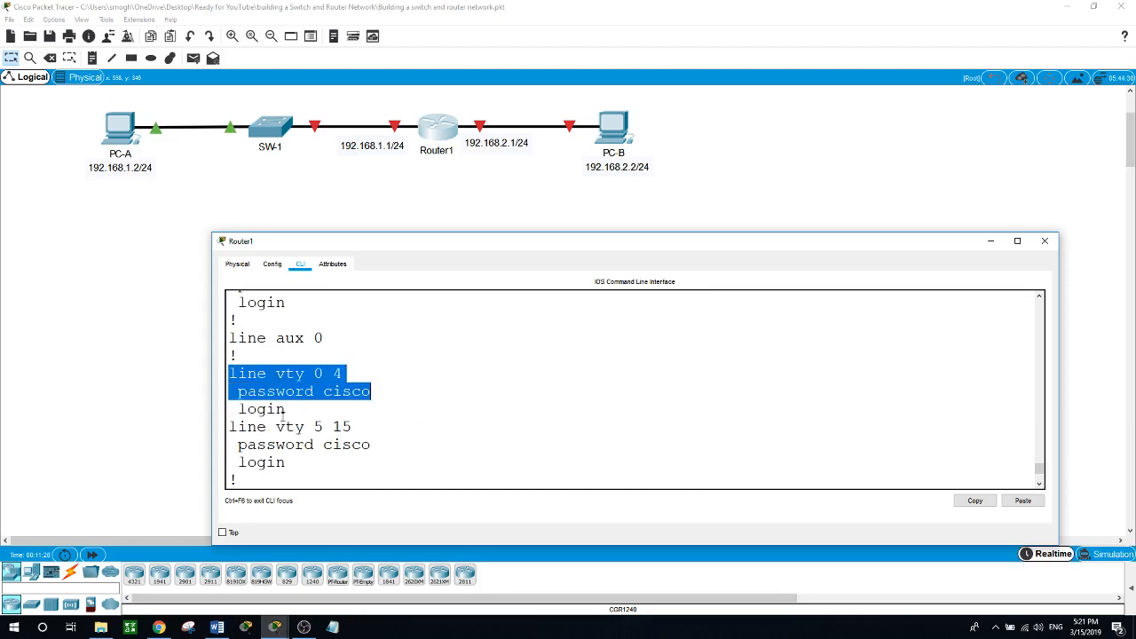
drag(229, 424, 381, 456)
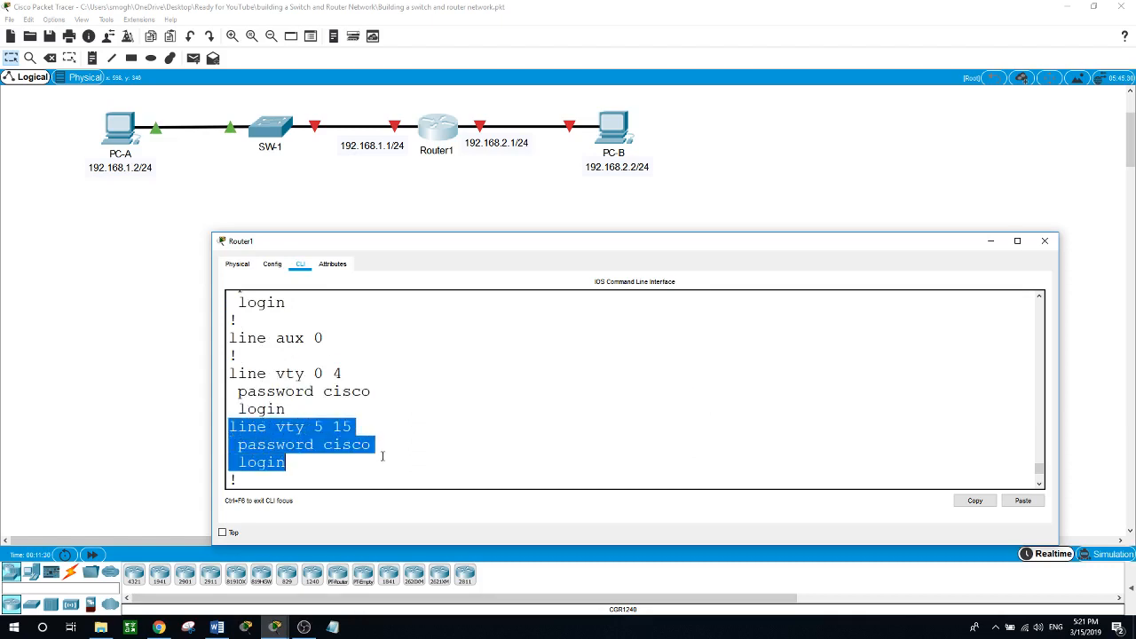
scroll(393, 444, up, 2)
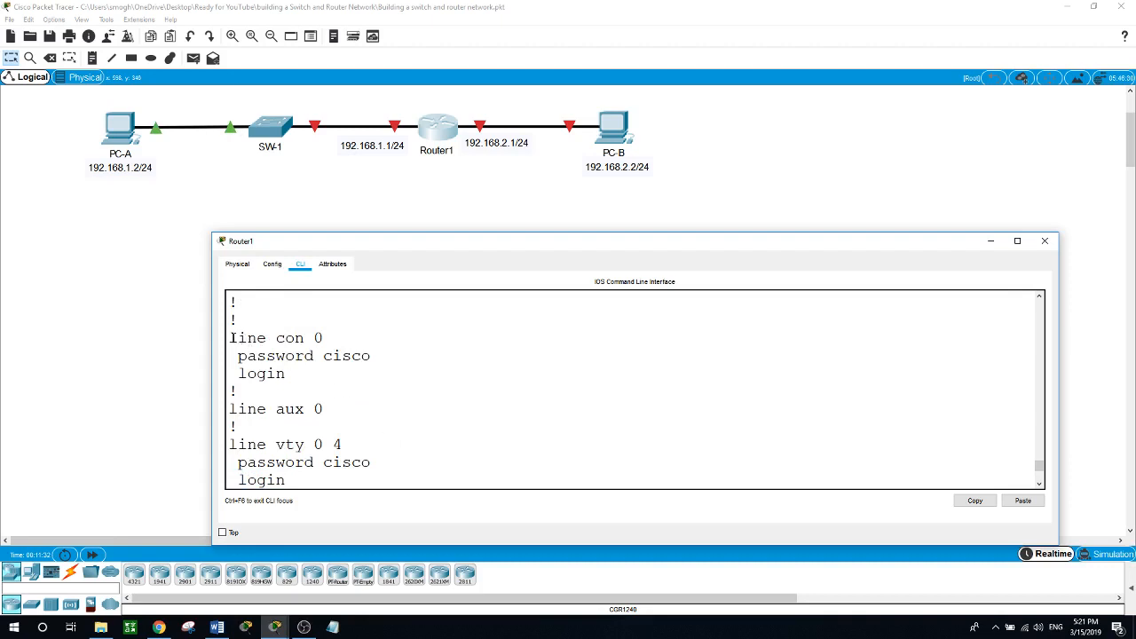
drag(230, 338, 385, 373)
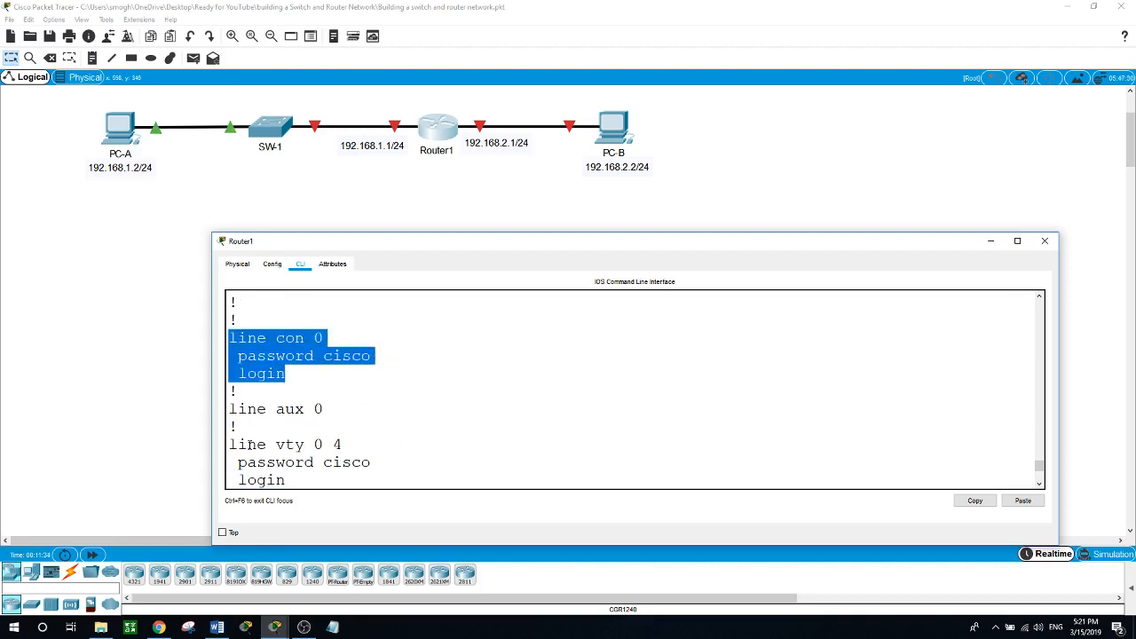
drag(240, 460, 383, 459)
scroll(456, 431, down, 4)
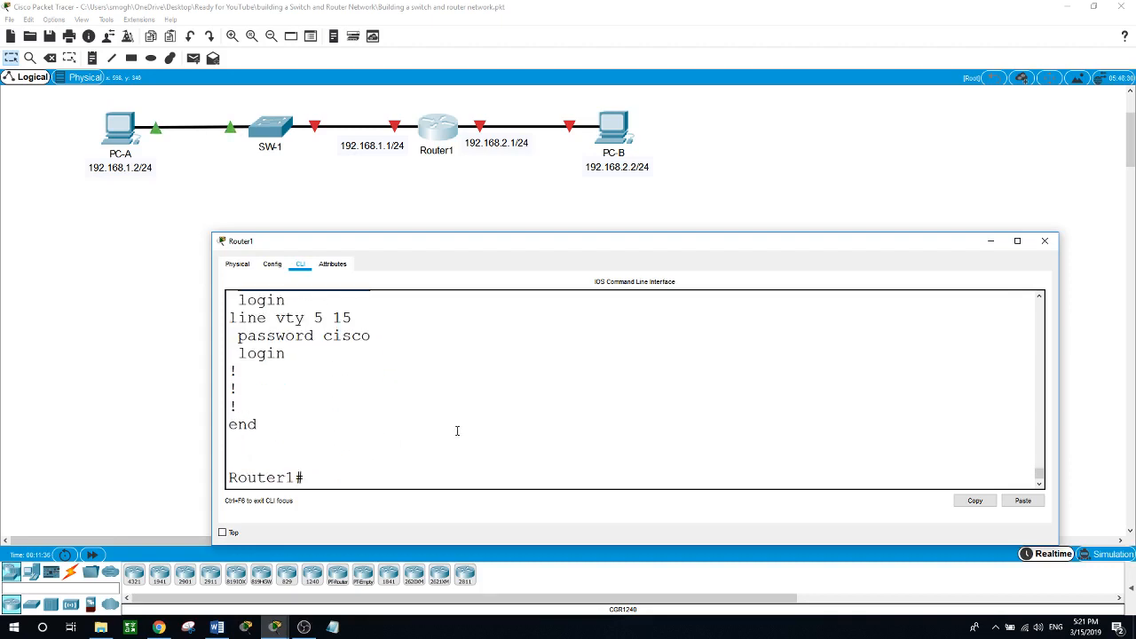
click(454, 429)
Log out of Router1 and log back in with the console password.
text(end)
key(Return)
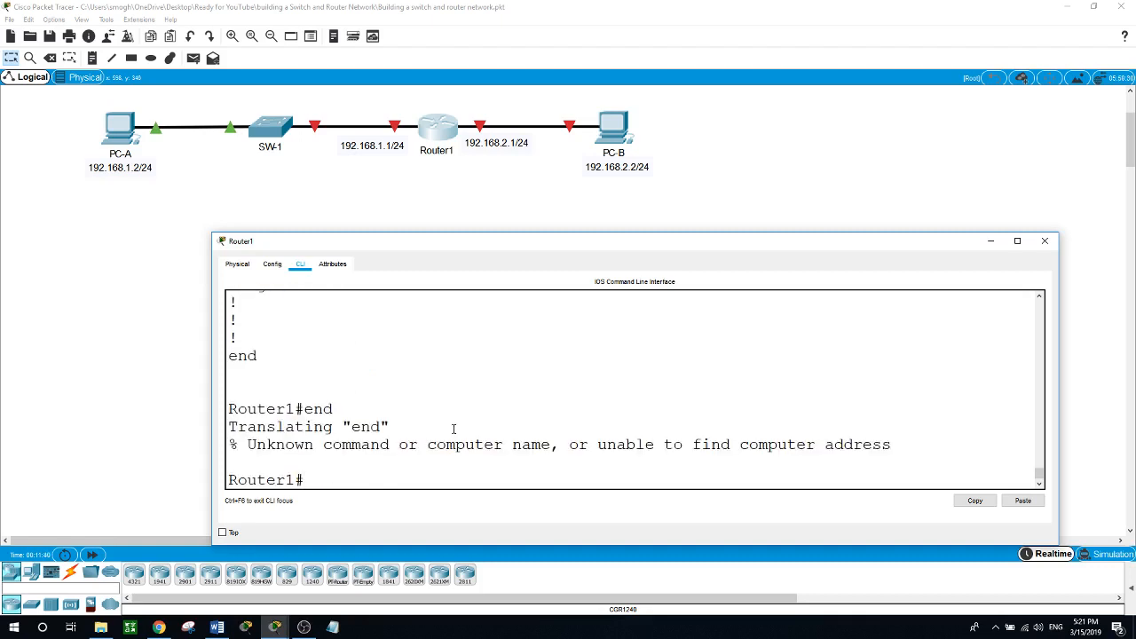
text(exit)
key(Return)
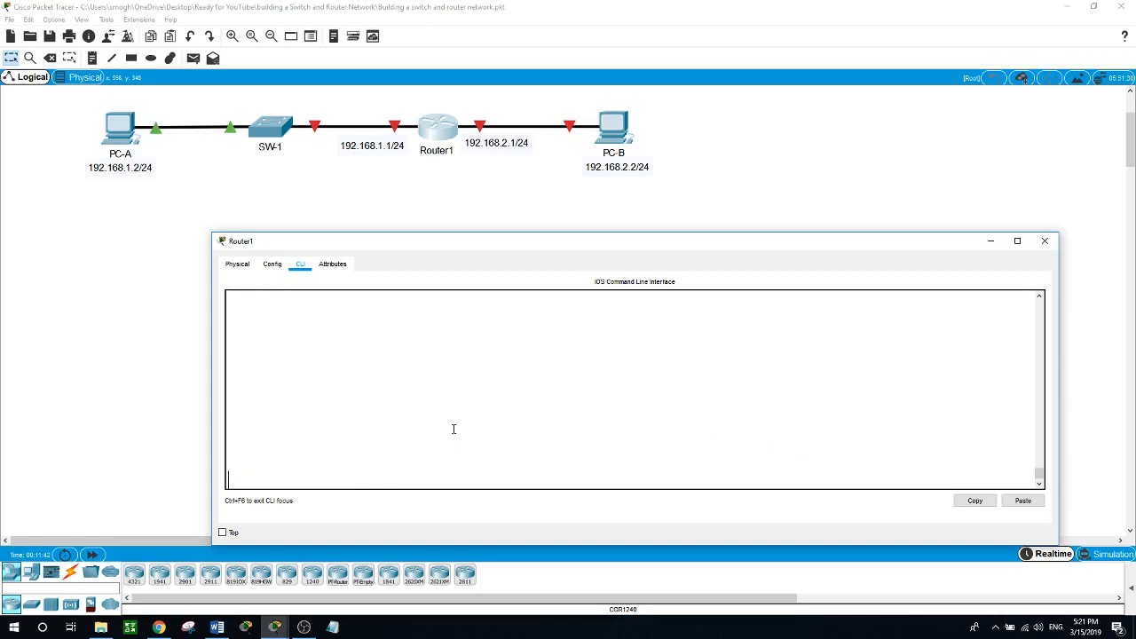
key(Return)
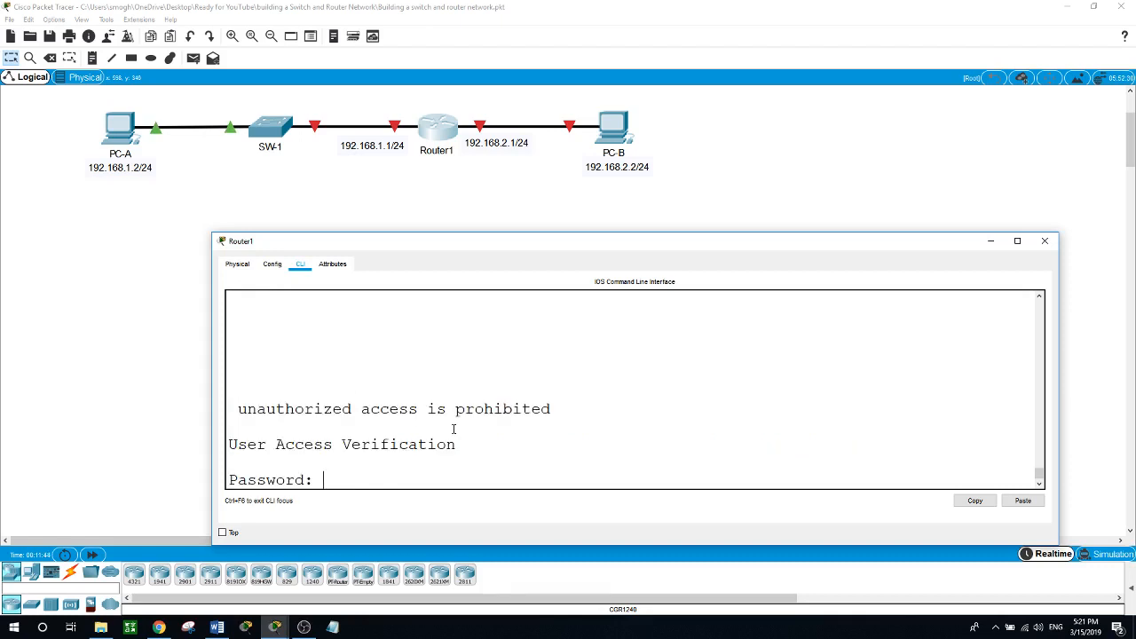
key(Return)
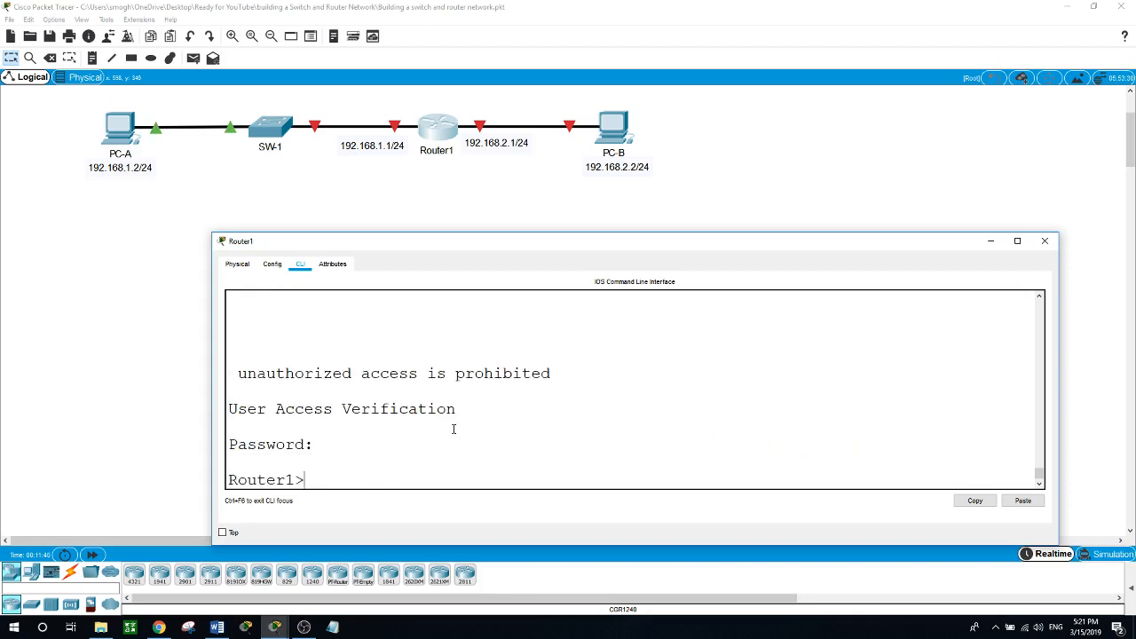
Enter privileged mode with the enable secret password, then global configuration with conf t.
text(en)
key(Return)
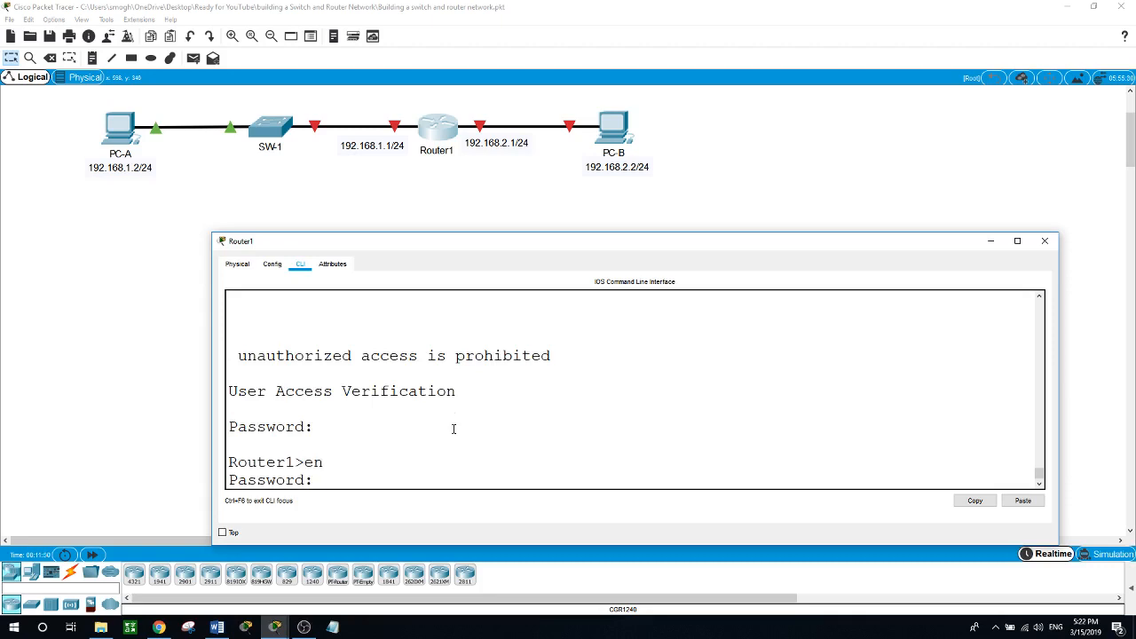
drag(236, 356, 559, 356)
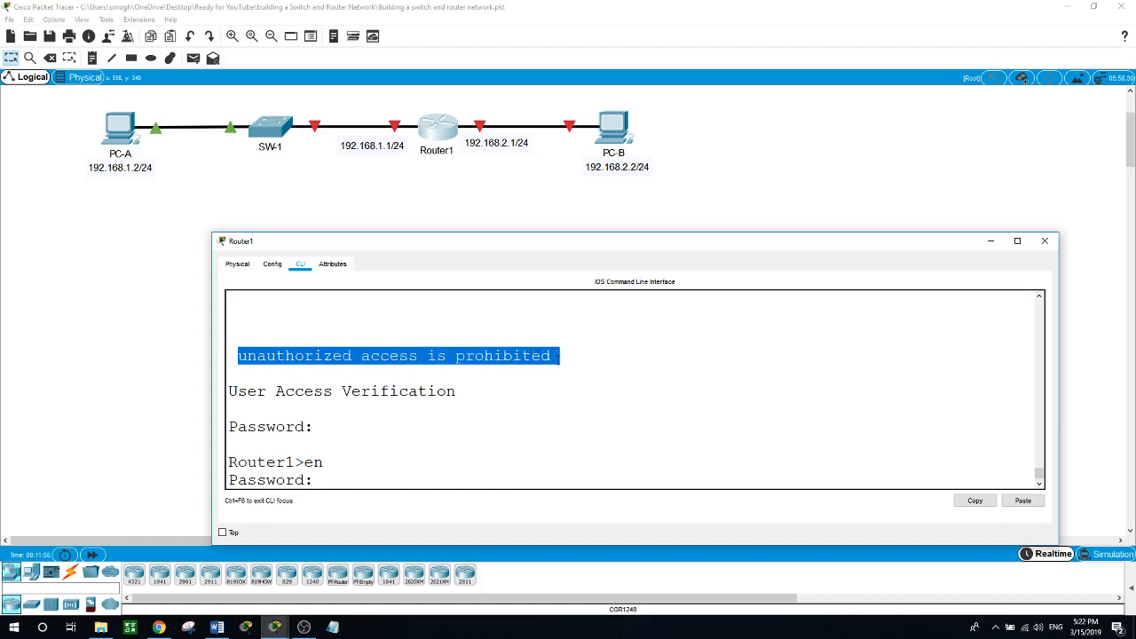
click(351, 487)
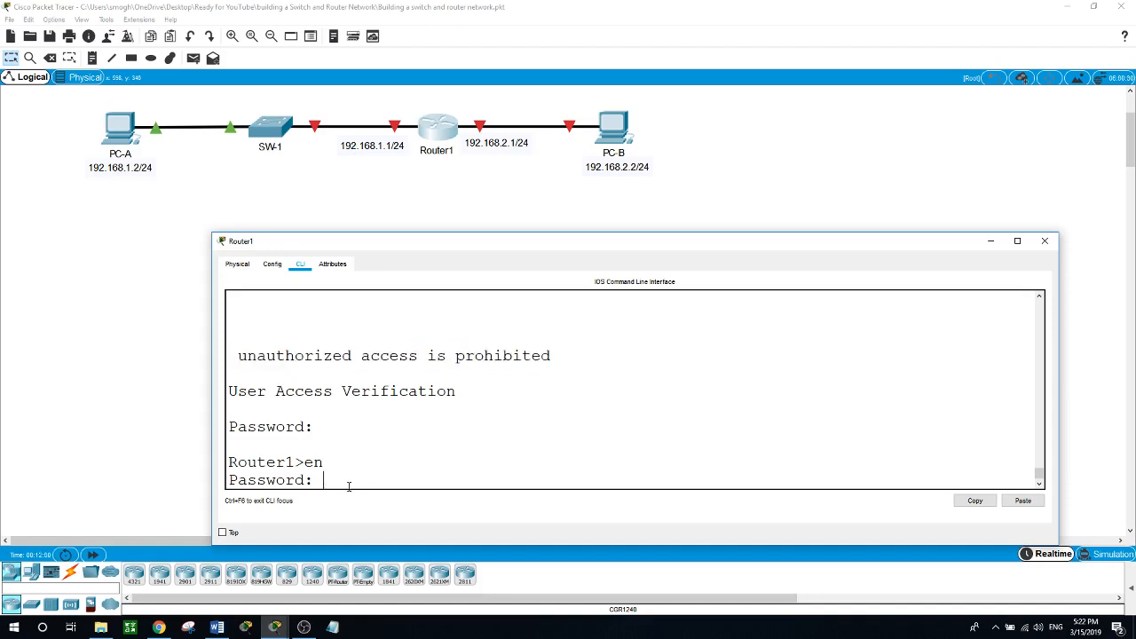
key(Return)
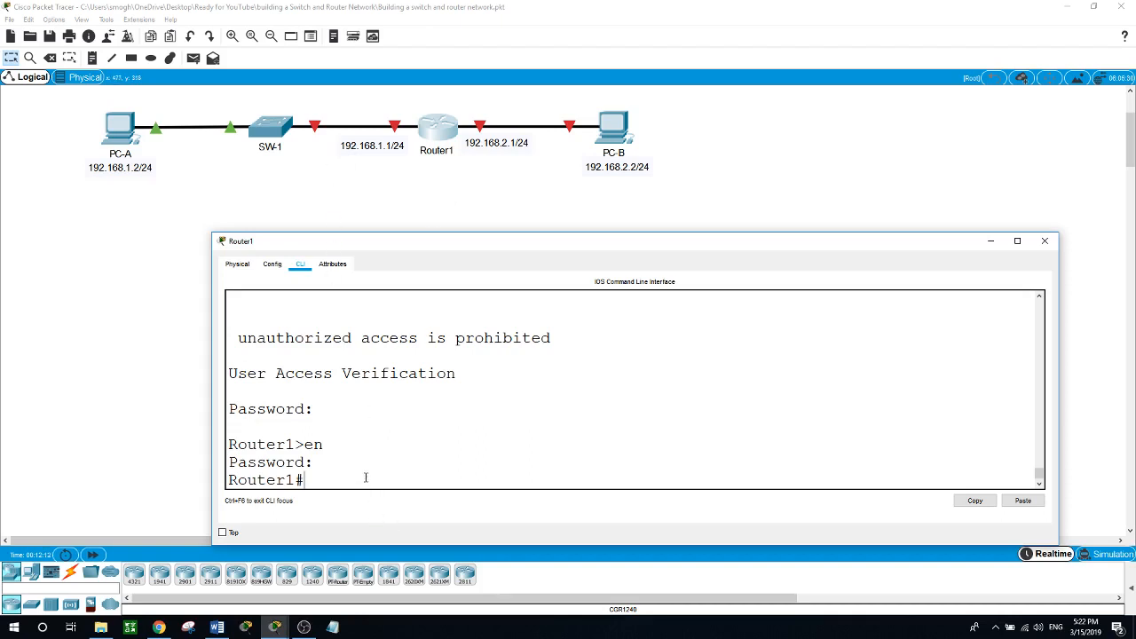
text(conf t)
key(Return)
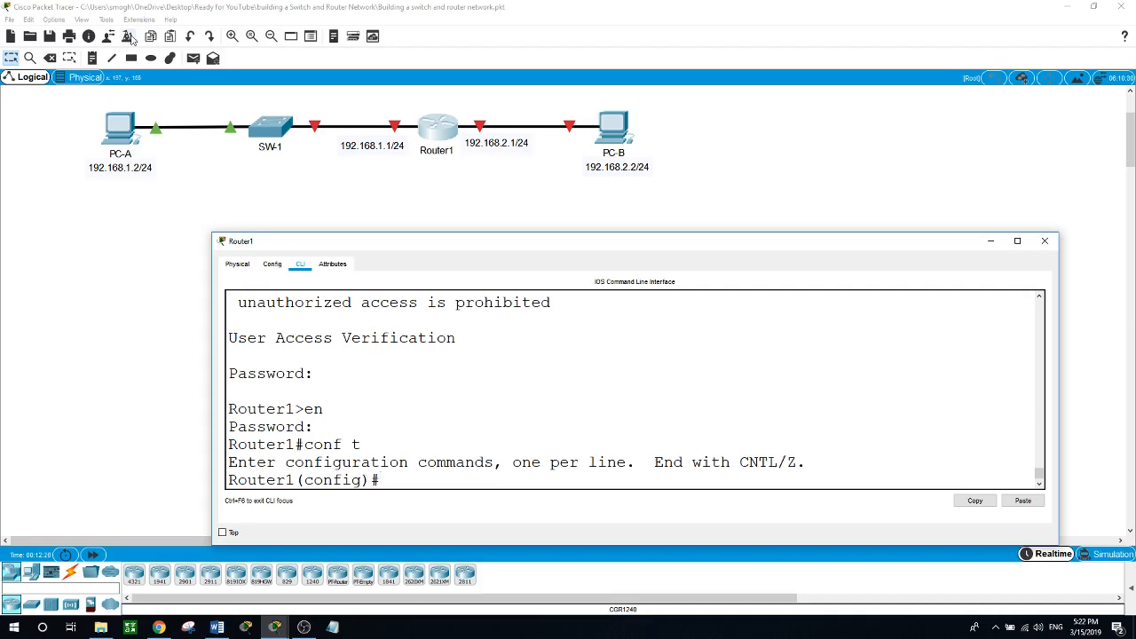
Turn on Always Show Port Labels in Logical Workspace in Preferences.
click(56, 24)
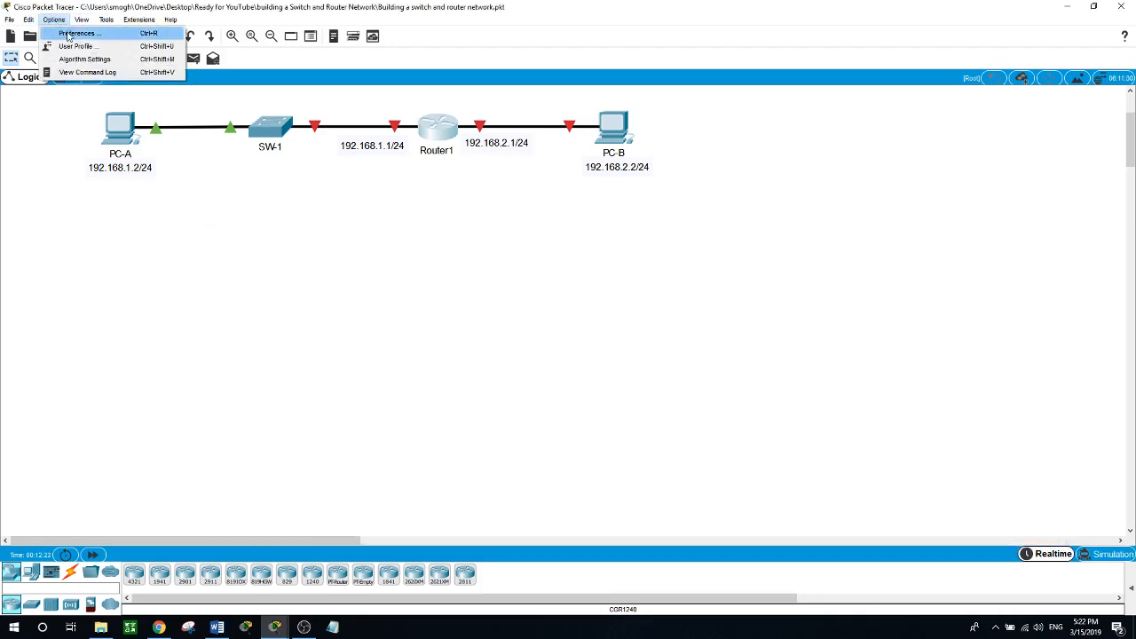
click(73, 34)
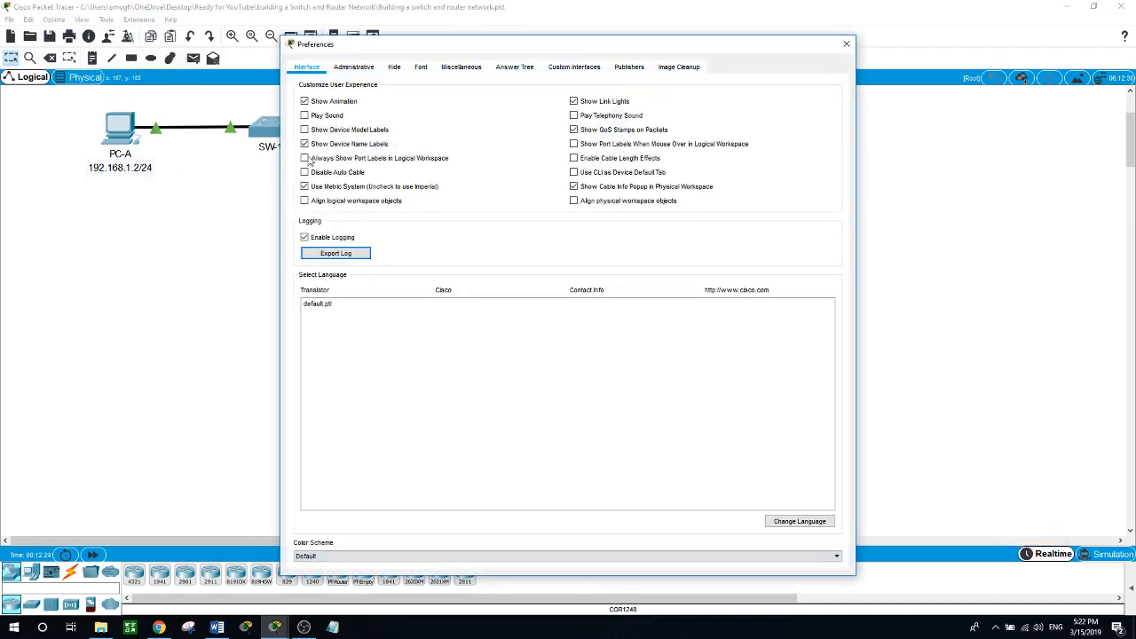
click(307, 159)
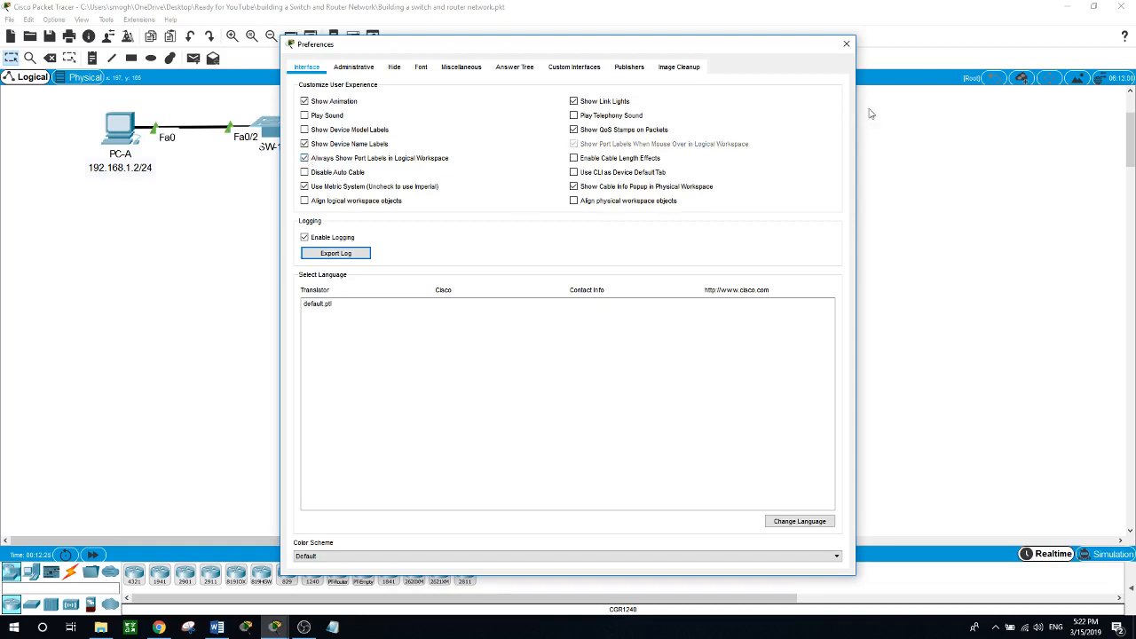
click(846, 44)
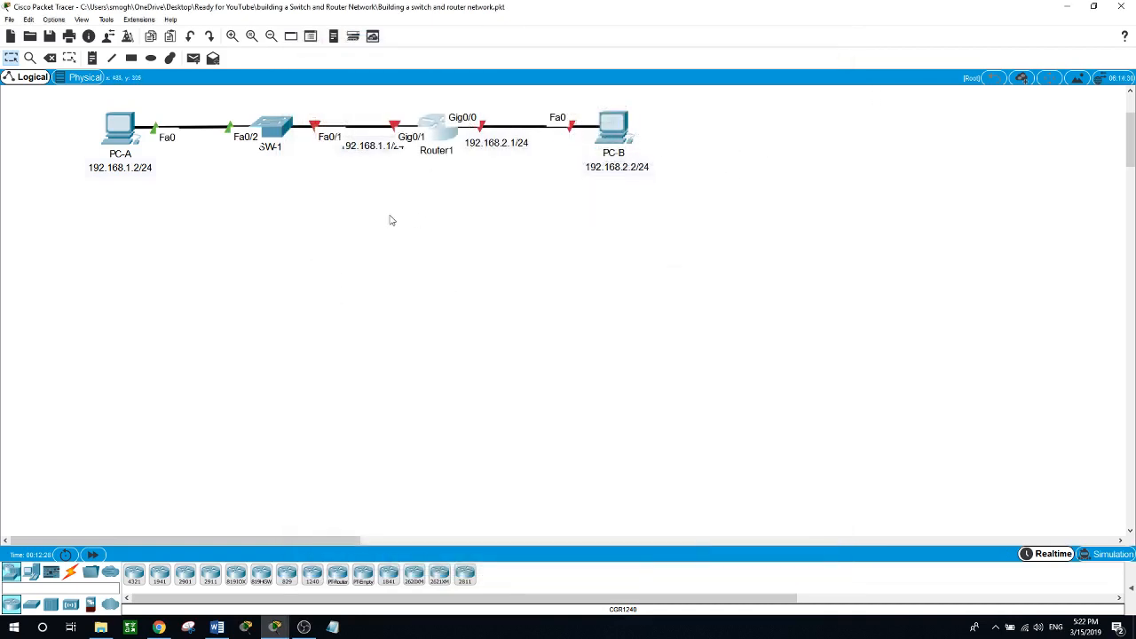
Reopen Router1's window, moved lower and widened for the CLI.
click(448, 142)
drag(457, 130, 324, 248)
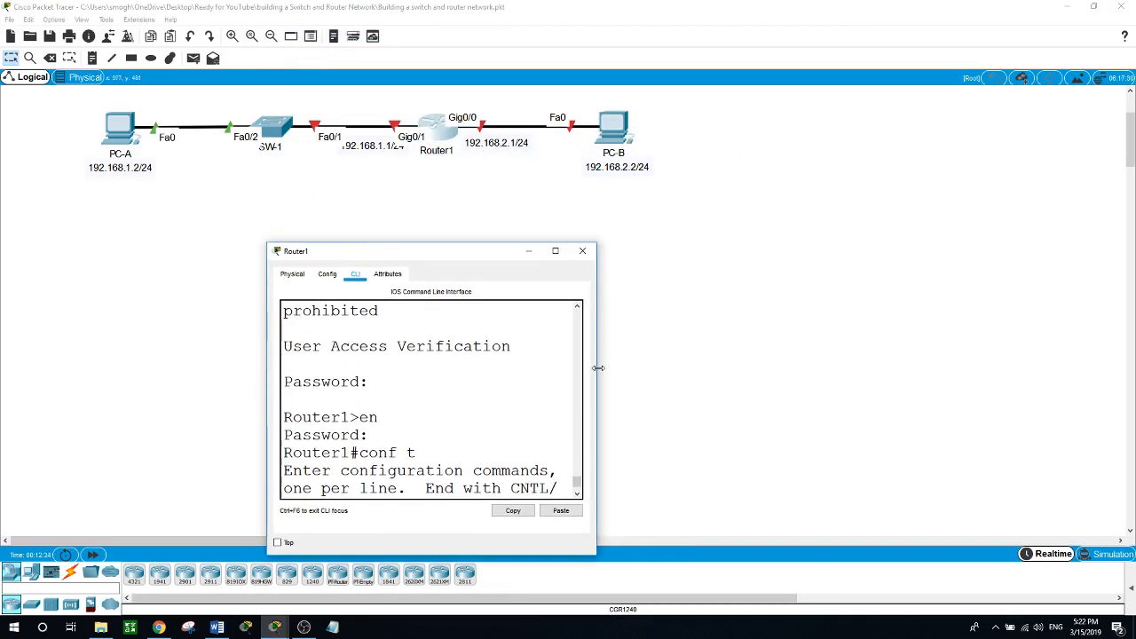
drag(595, 371, 1079, 373)
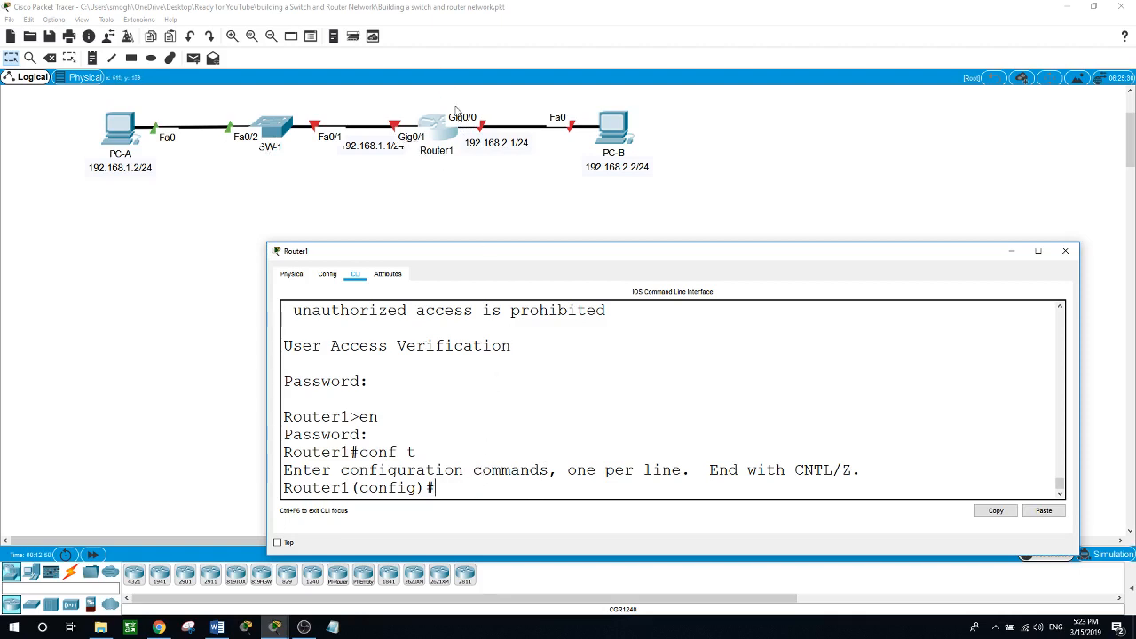
Give Router1's GigabitEthernet 0/0 the address 192.168.2.1 with mask 255.255.255.0.
text(interface g)
key(Tab)
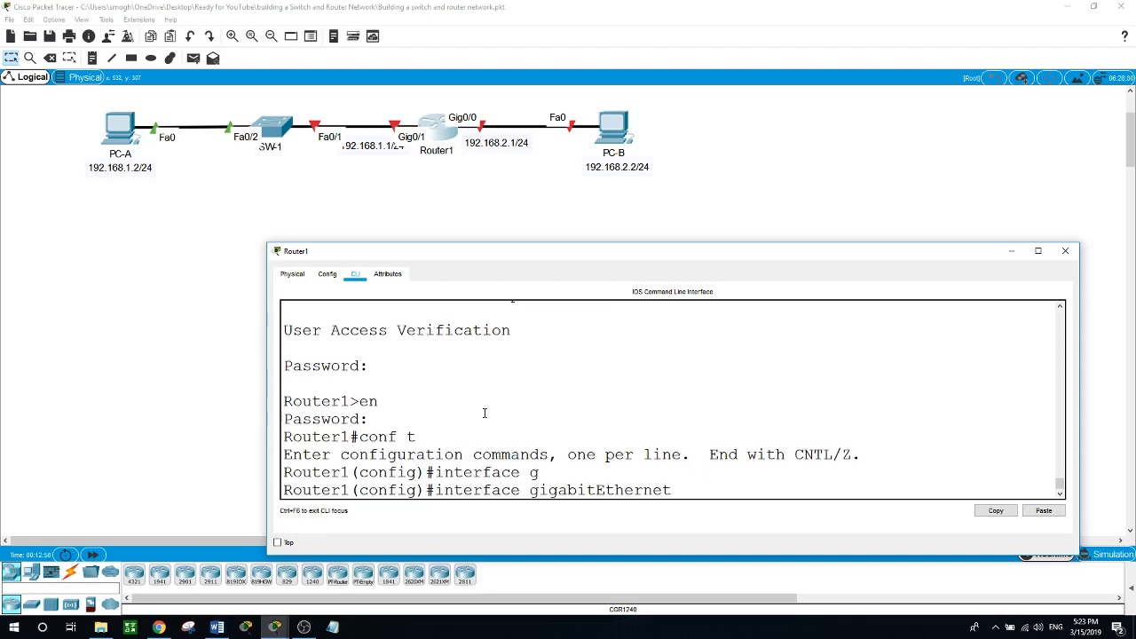
text(0/9)
key(BackSpace)
text(0)
key(Return)
text(i)
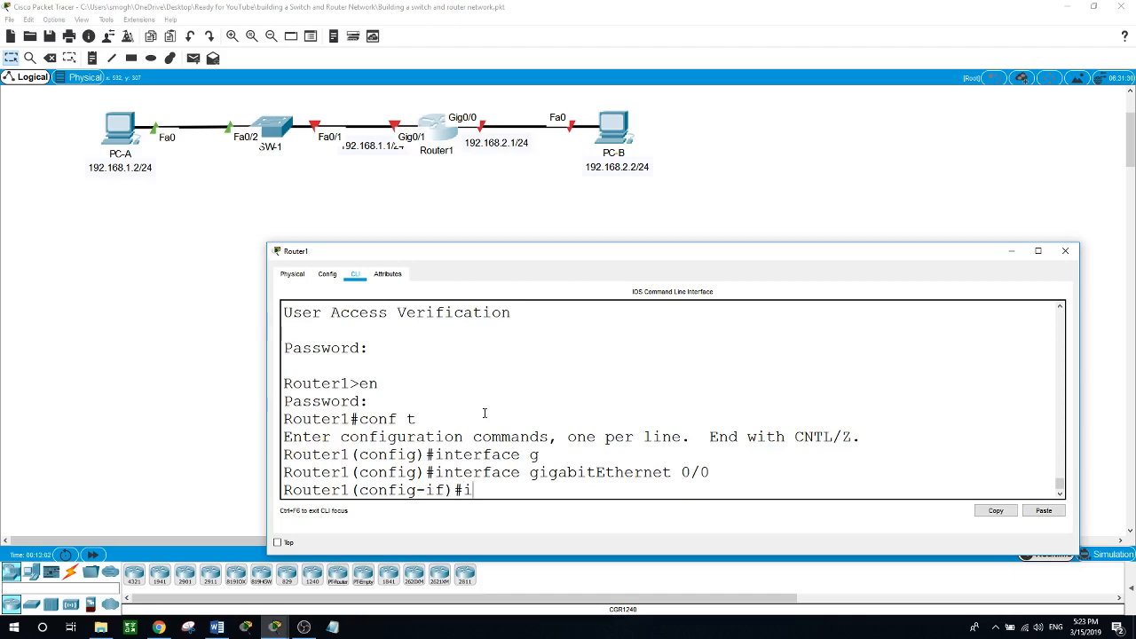
text(p address 192.168.)
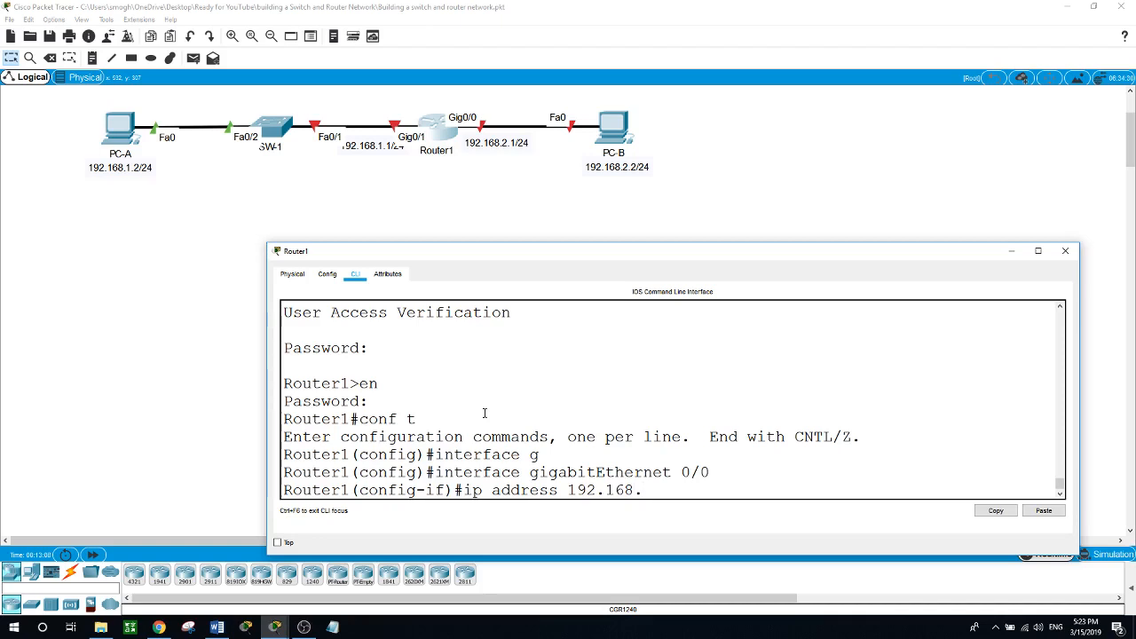
text(2.1 255.255.255.0)
key(Return)
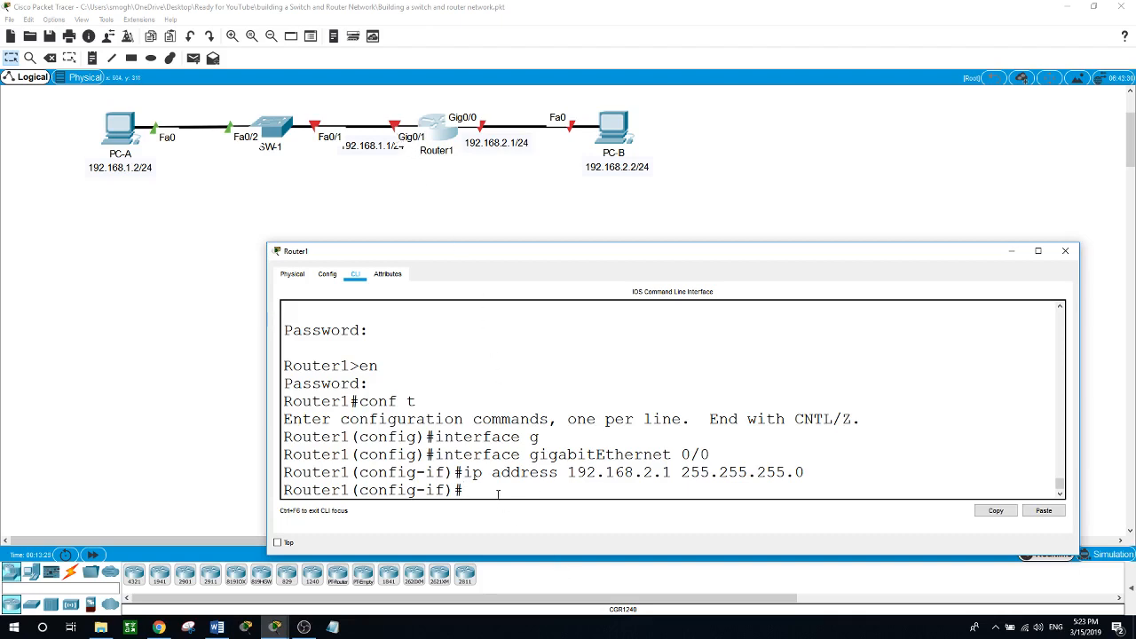
Exit interface configuration back to global configuration mode.
text(inter)
key(Tab)
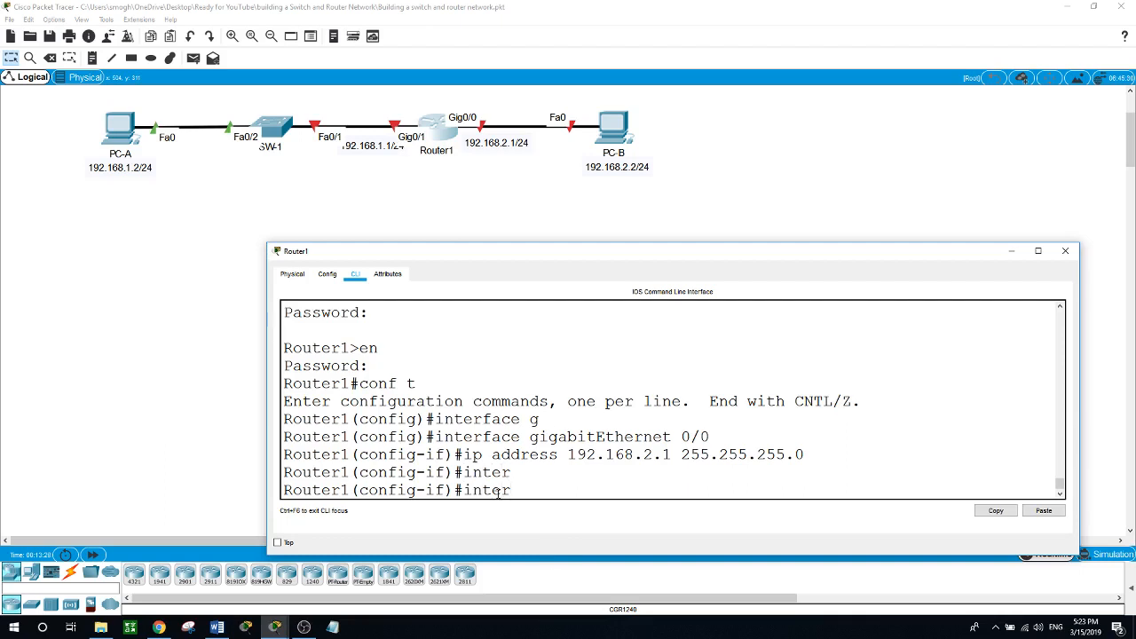
key(BackSpace)
key(BackSpace)
key(BackSpace)
key(BackSpace)
key(BackSpace)
text(exit)
key(Return)
Assign GigabitEthernet 0/1 the address 192.168.1.1 with mask 255.255.255.0.
text(int)
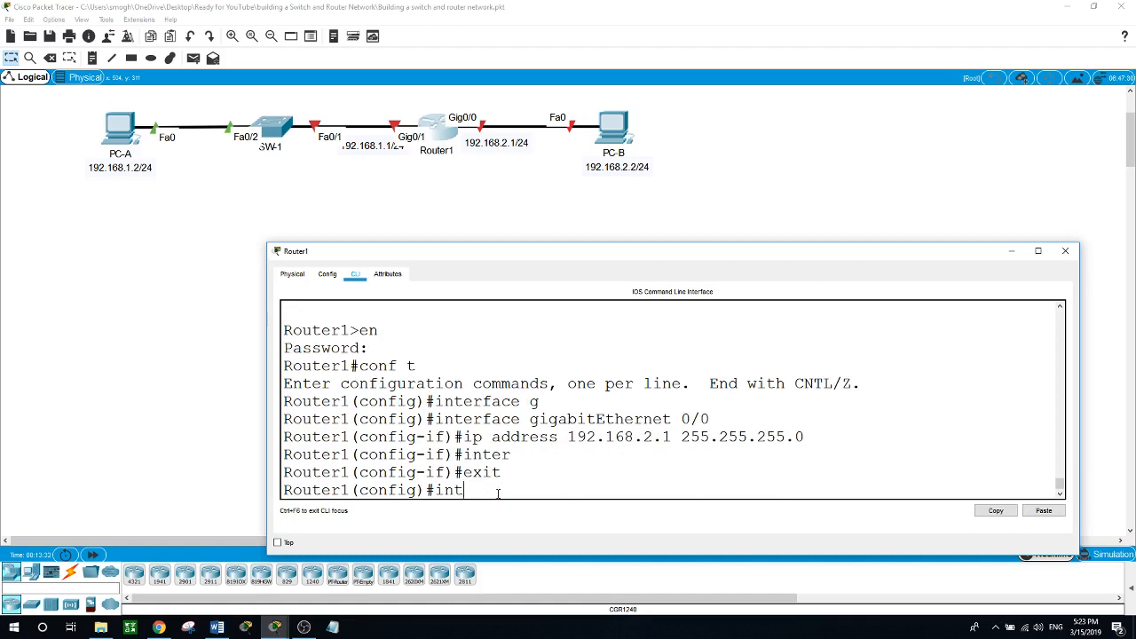
key(Tab)
text(g)
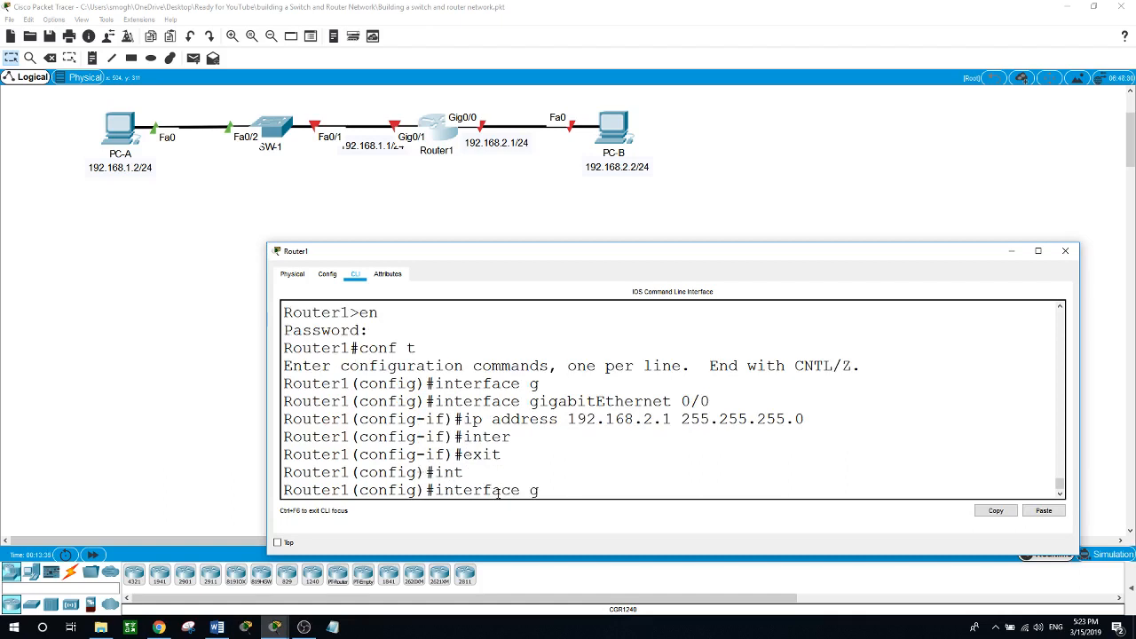
key(Tab)
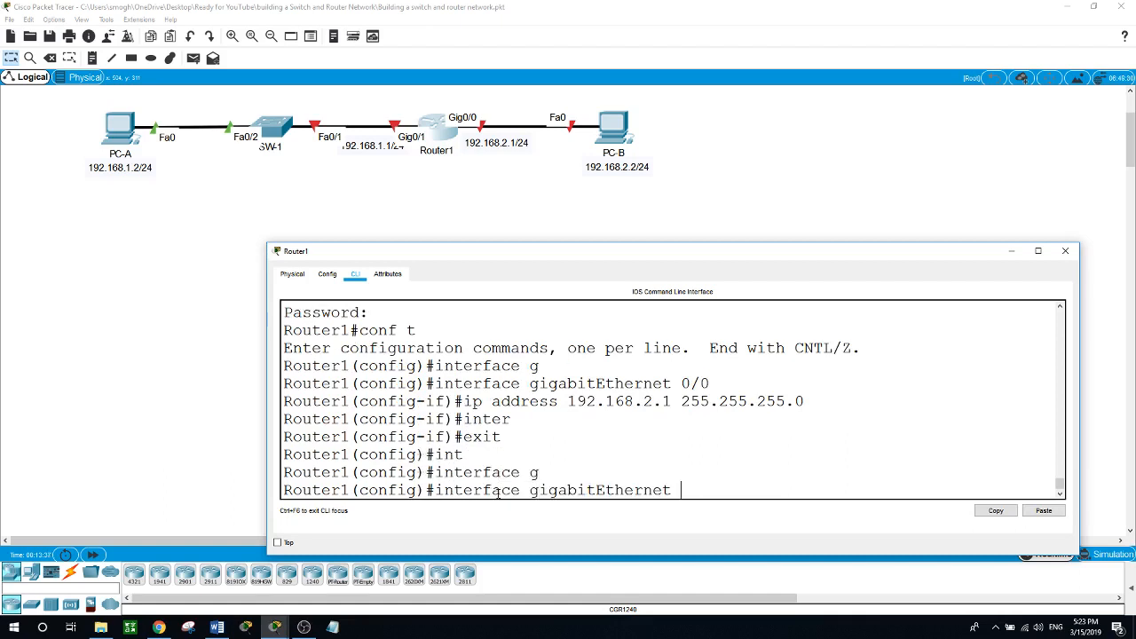
text(0/1)
key(Return)
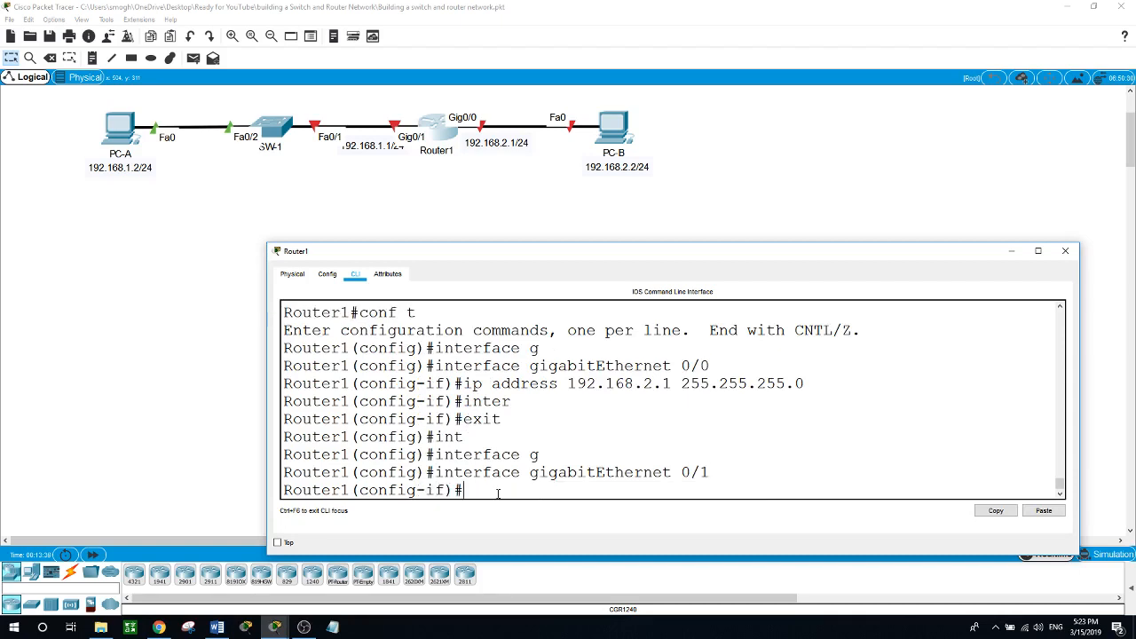
text(ip ad)
text(dress 192.168)
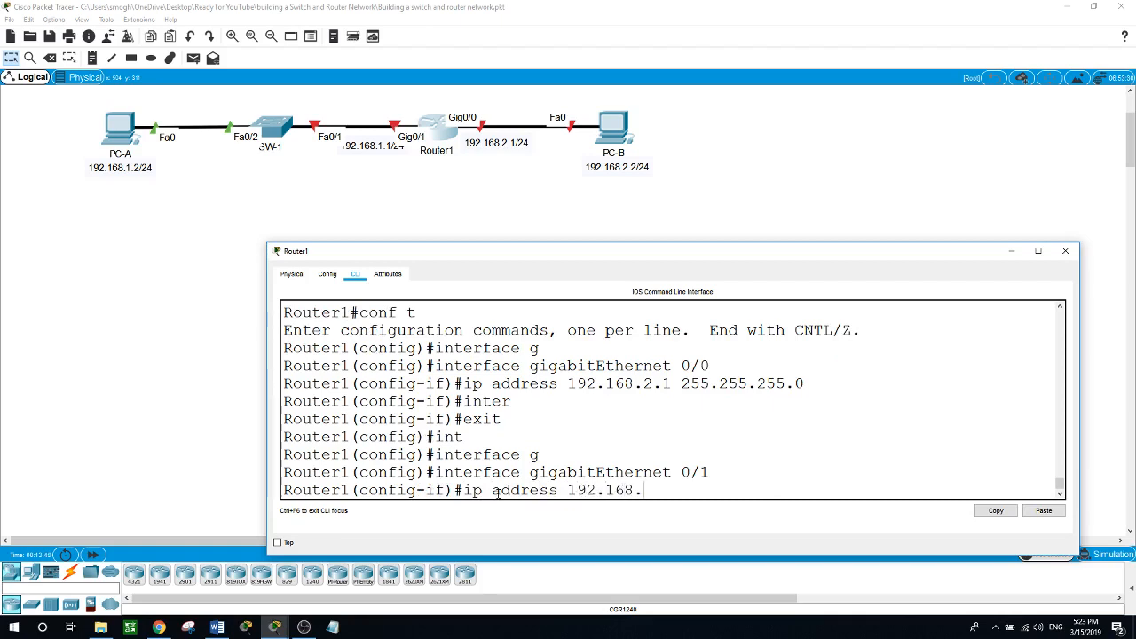
text(.1.1 255.255.25)
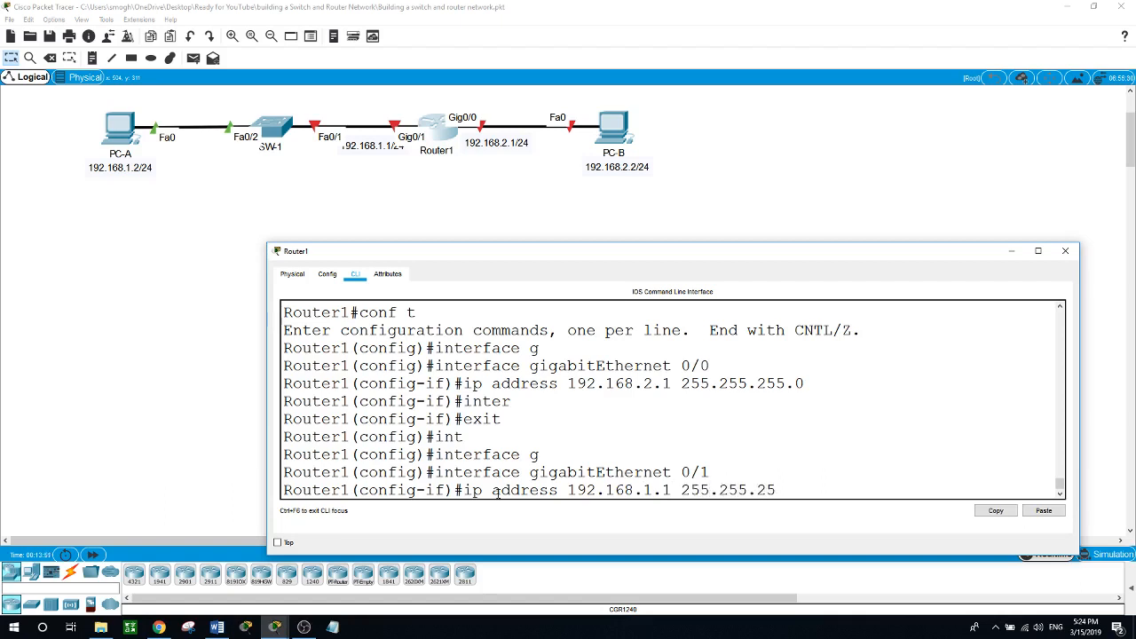
text(5.0)
key(Return)
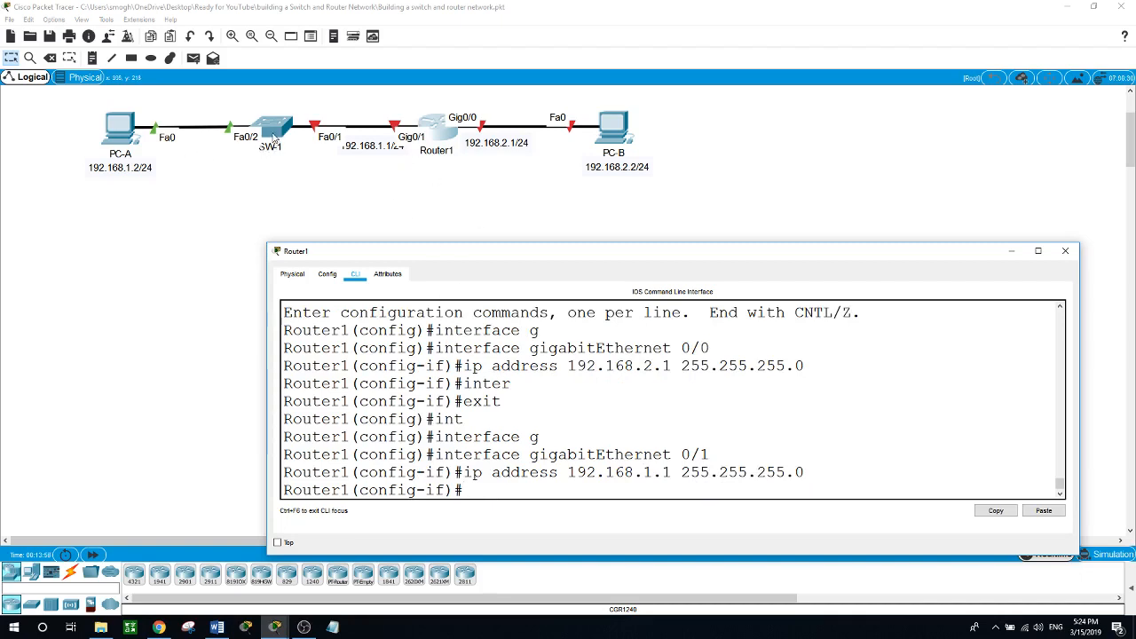
Back in Router1's CLI, exit twice to privileged mode, then re-enter conf t.
click(551, 182)
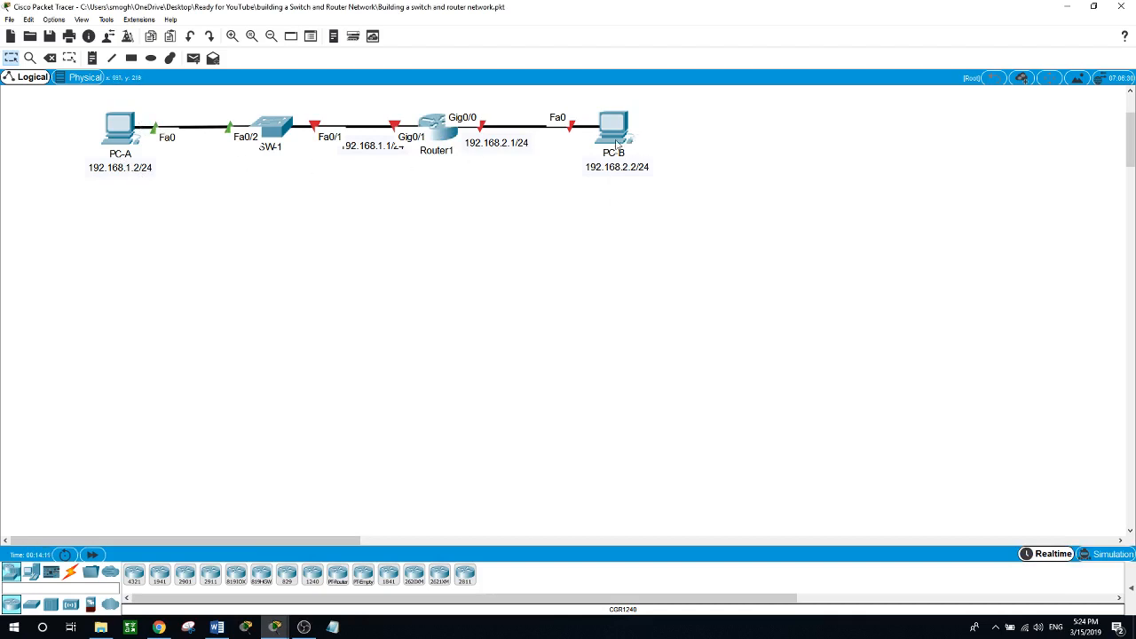
click(444, 139)
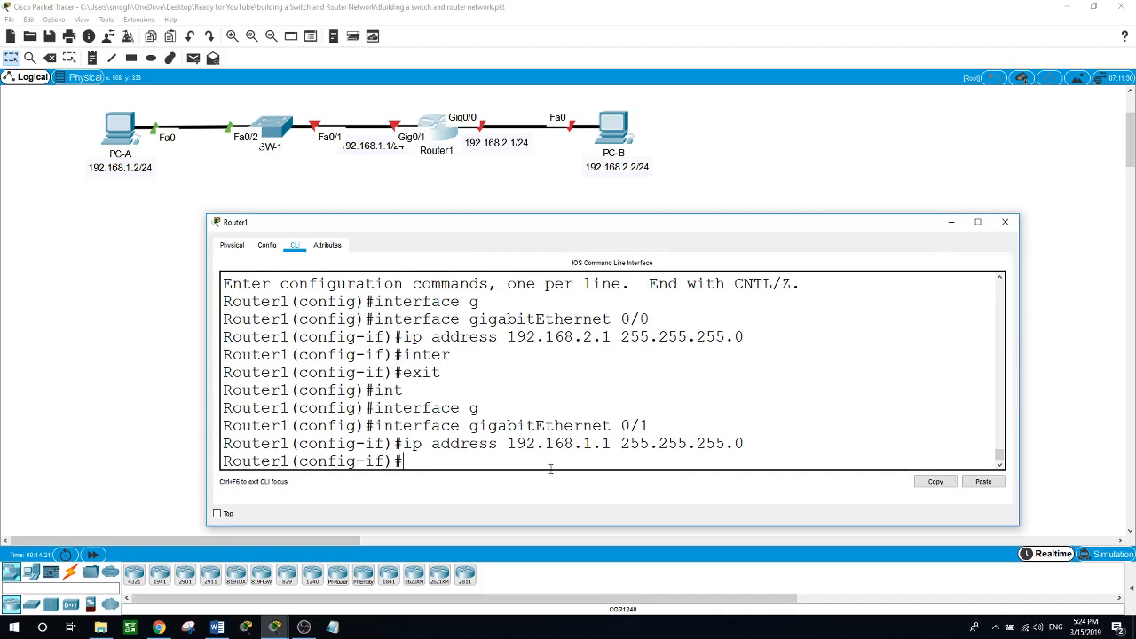
text(exit)
key(Return)
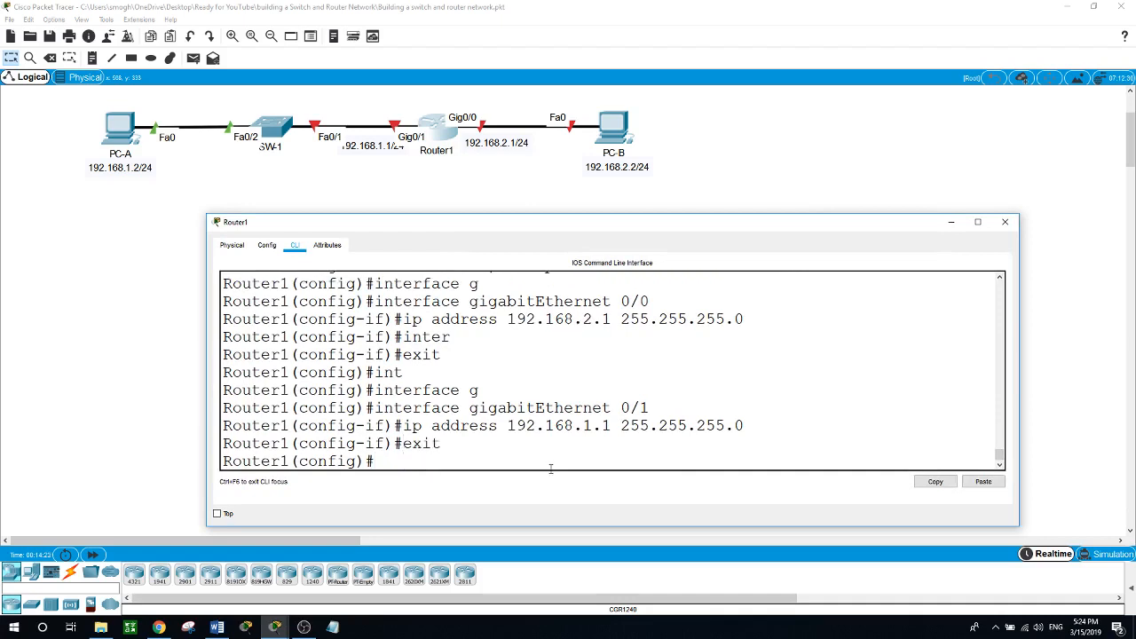
text(exit)
key(Return)
key(Return)
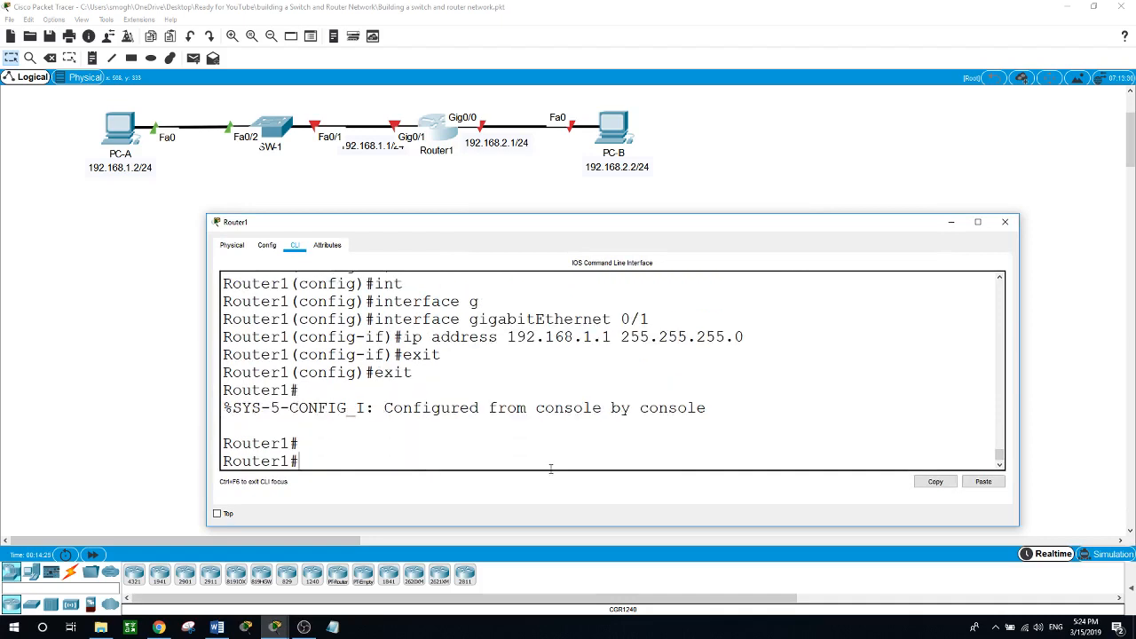
text(conf t)
key(Return)
Bring up GigabitEthernet0/1 with no shutdown.
text(int g)
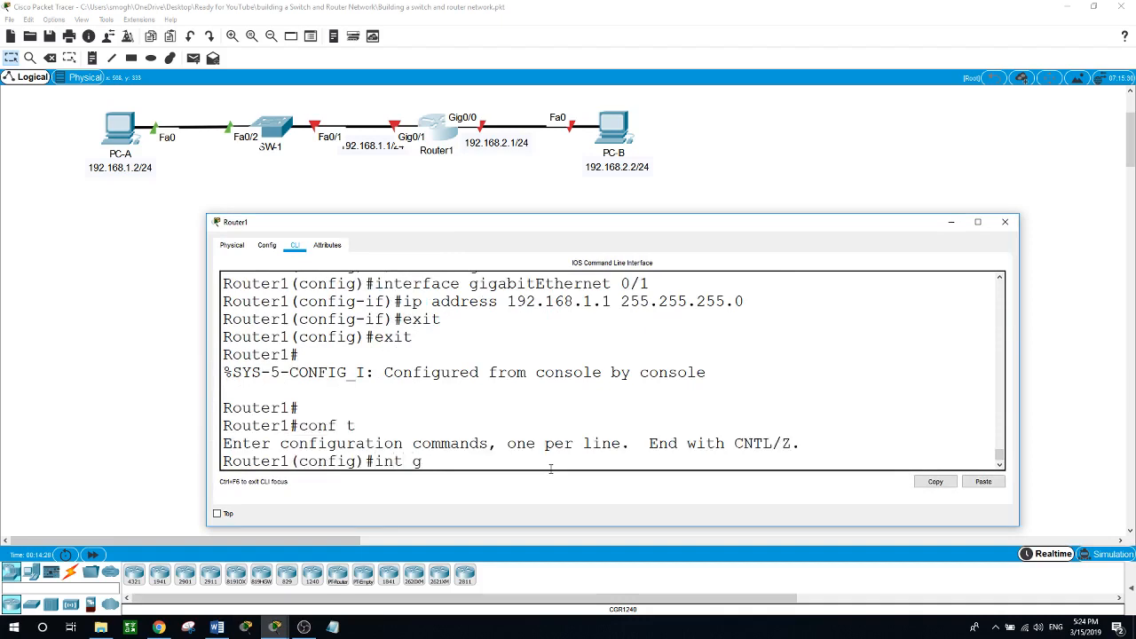
text(g)
key(BackSpace)
text(0/1)
key(Return)
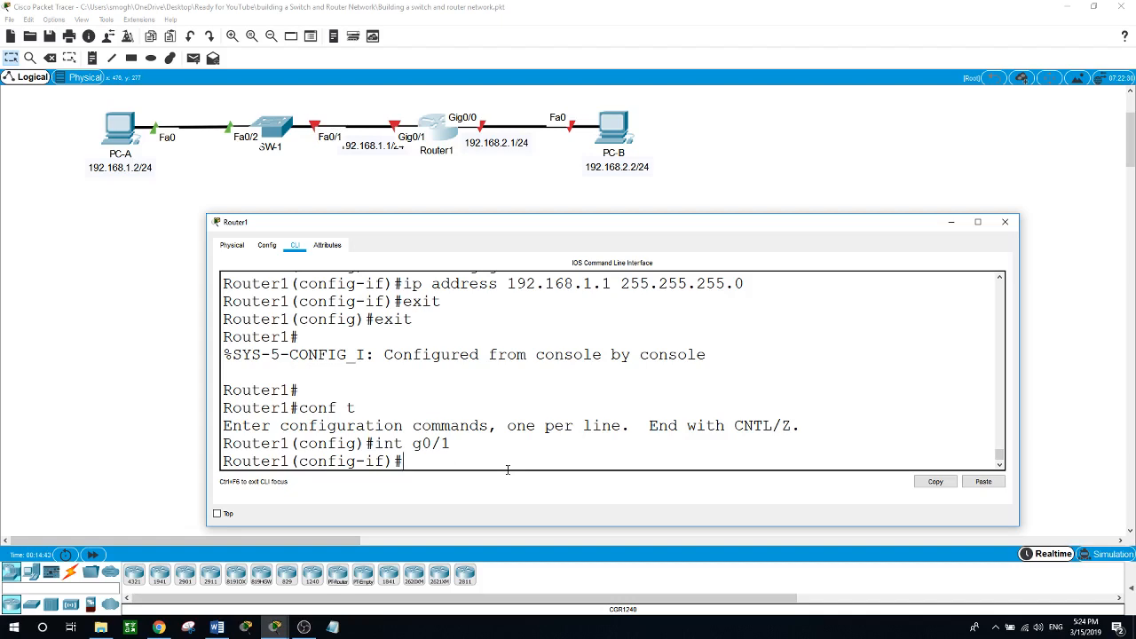
text(no shutdow)
key(Tab)
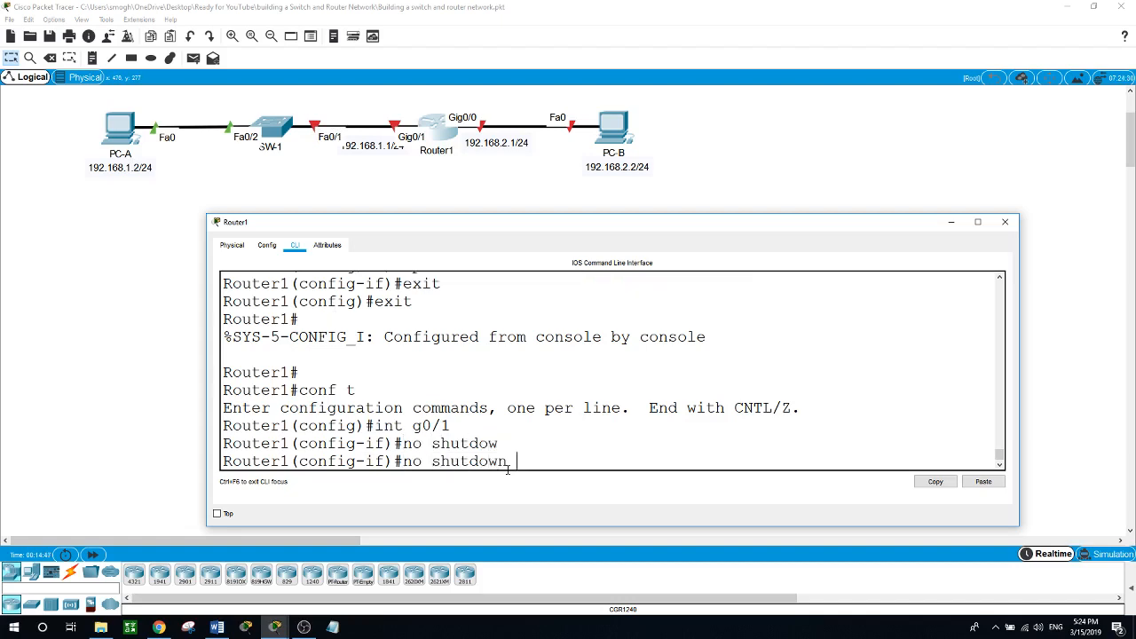
key(Return)
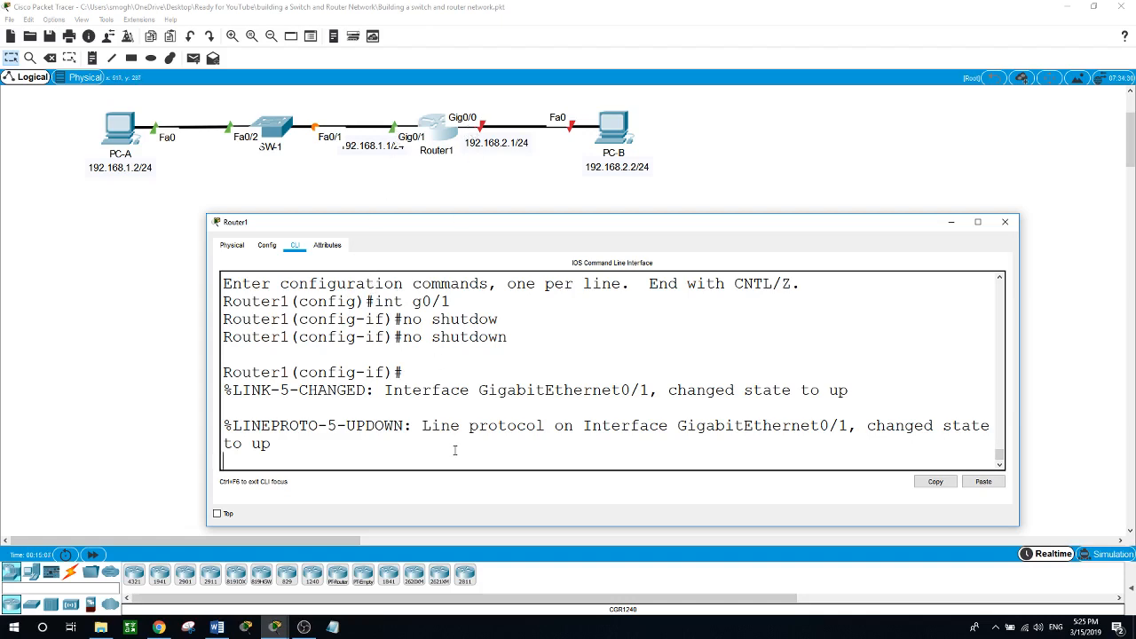
key(Return)
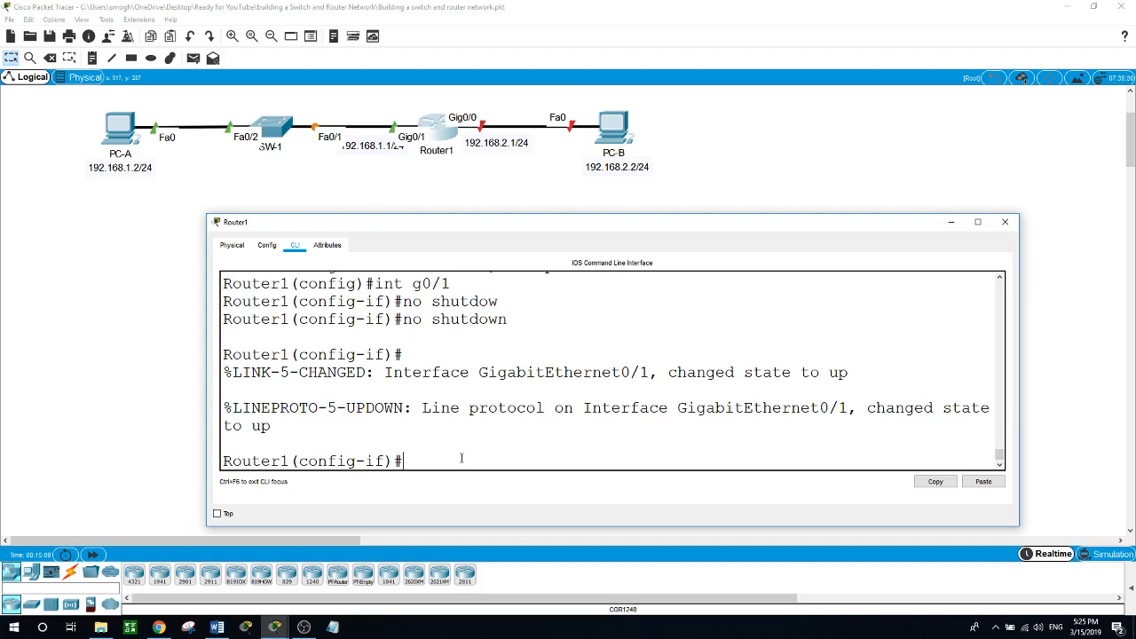
Bring up GigabitEthernet0/0 with no shutdown and close Router1's window.
text(int g0/0)
key(Return)
text(no shut)
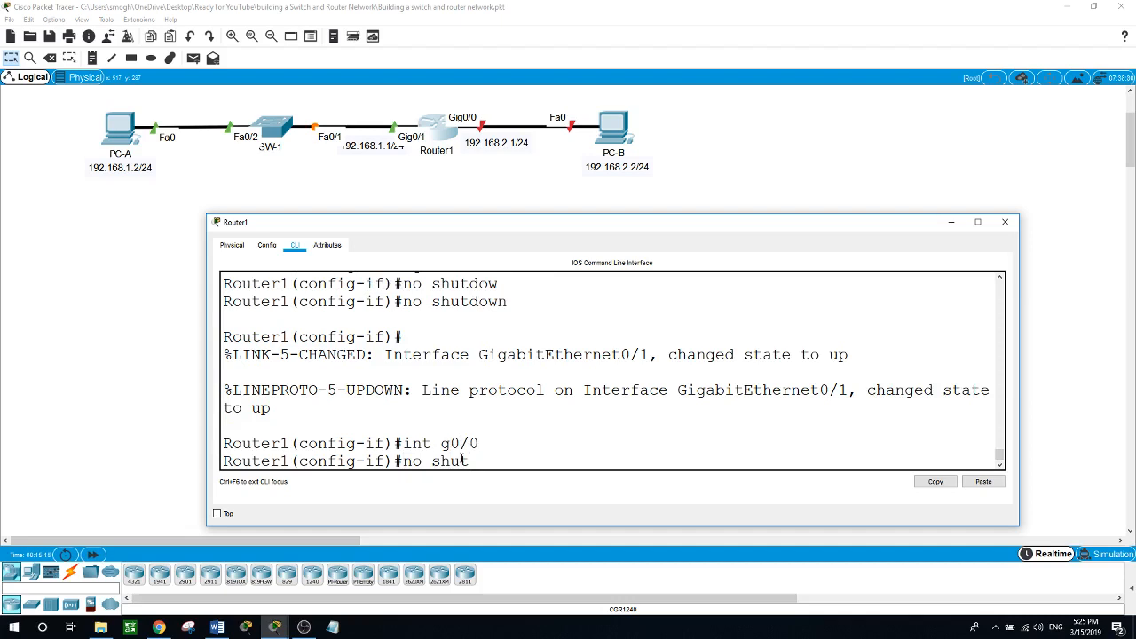
text(down)
key(Return)
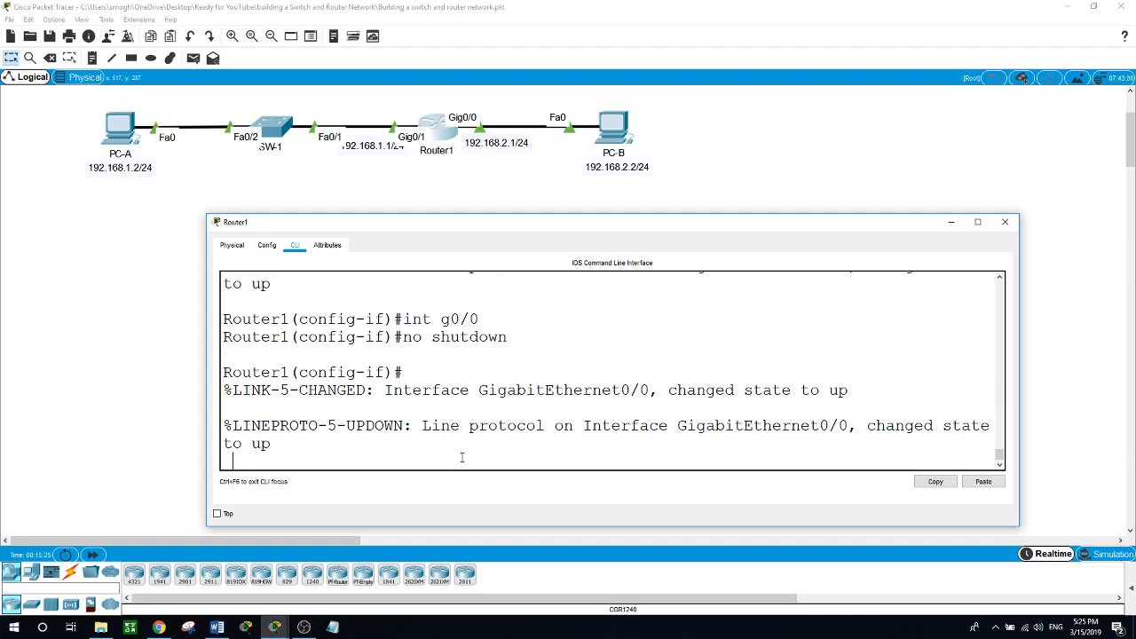
key(Return)
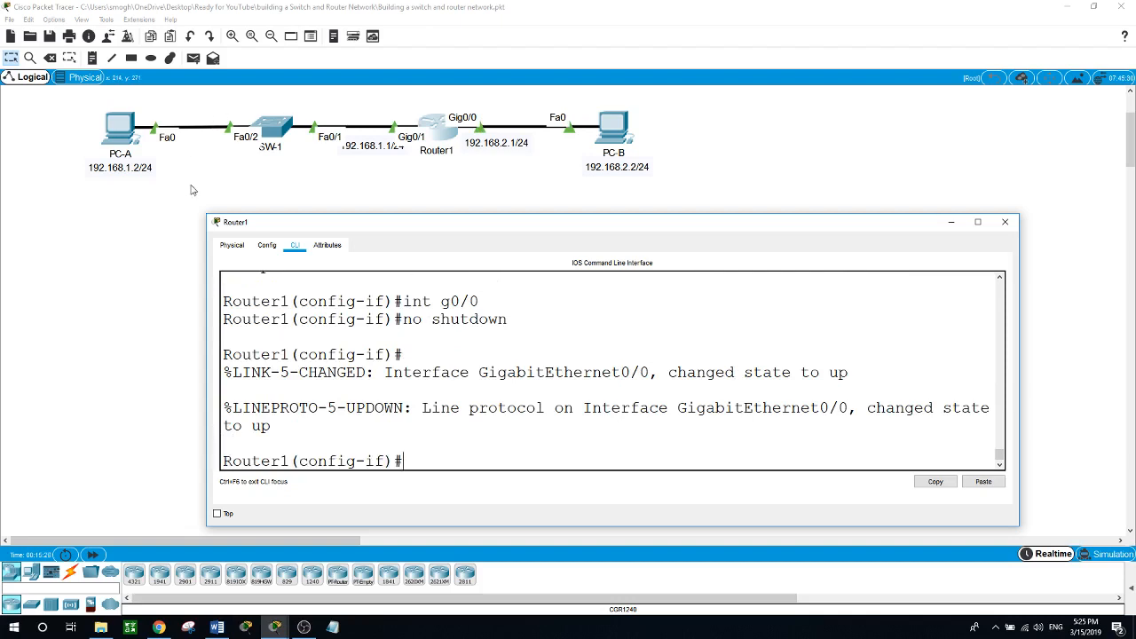
key(alt+F4)
Rerun PC-A's ping to 192.168.2.2, now answered with TTL=127, then close PC-A.
click(118, 133)
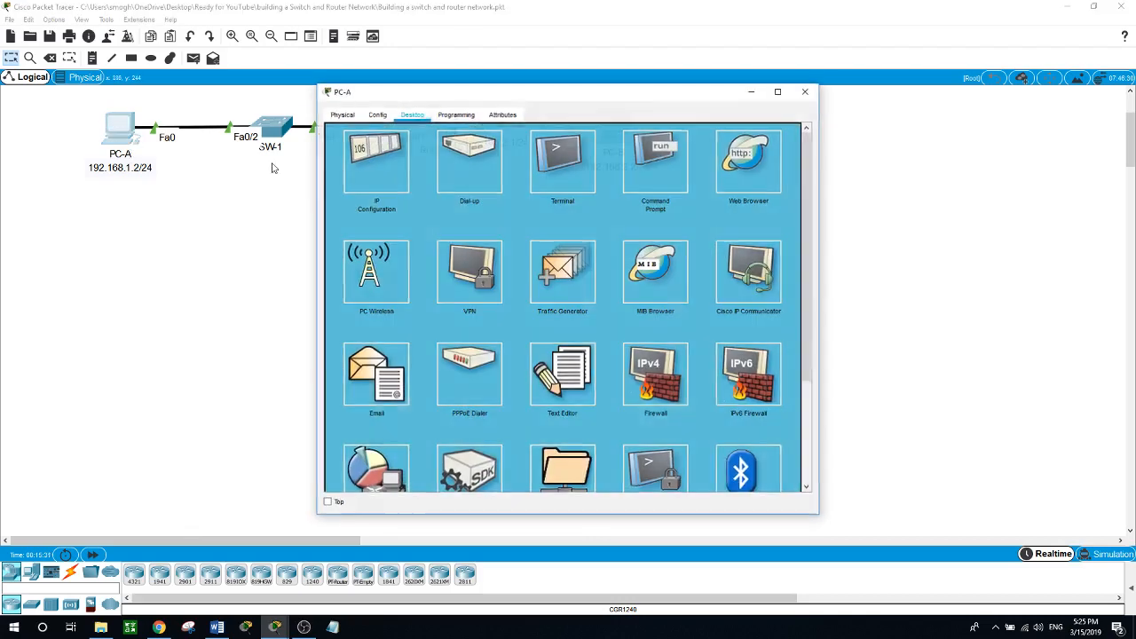
drag(528, 96, 781, 184)
click(910, 249)
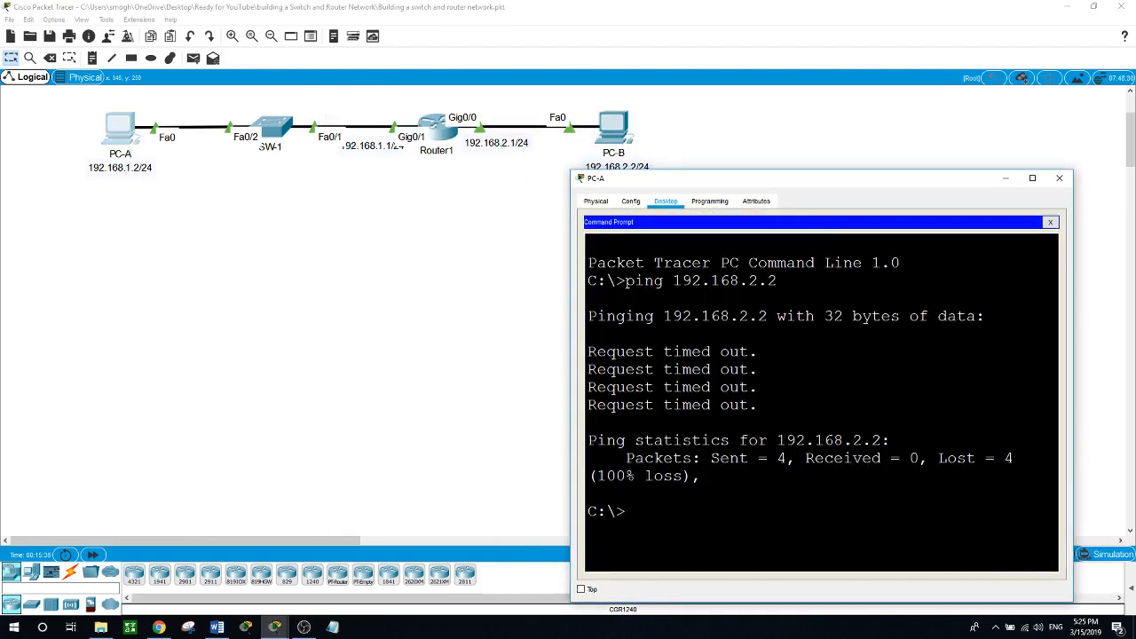
key(Up)
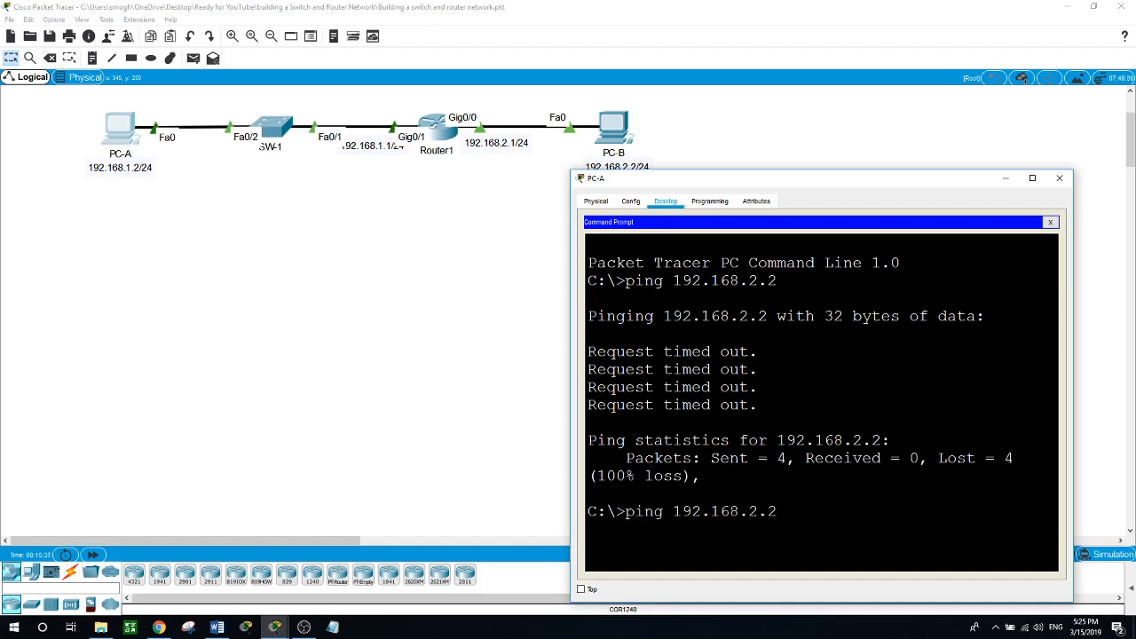
key(Return)
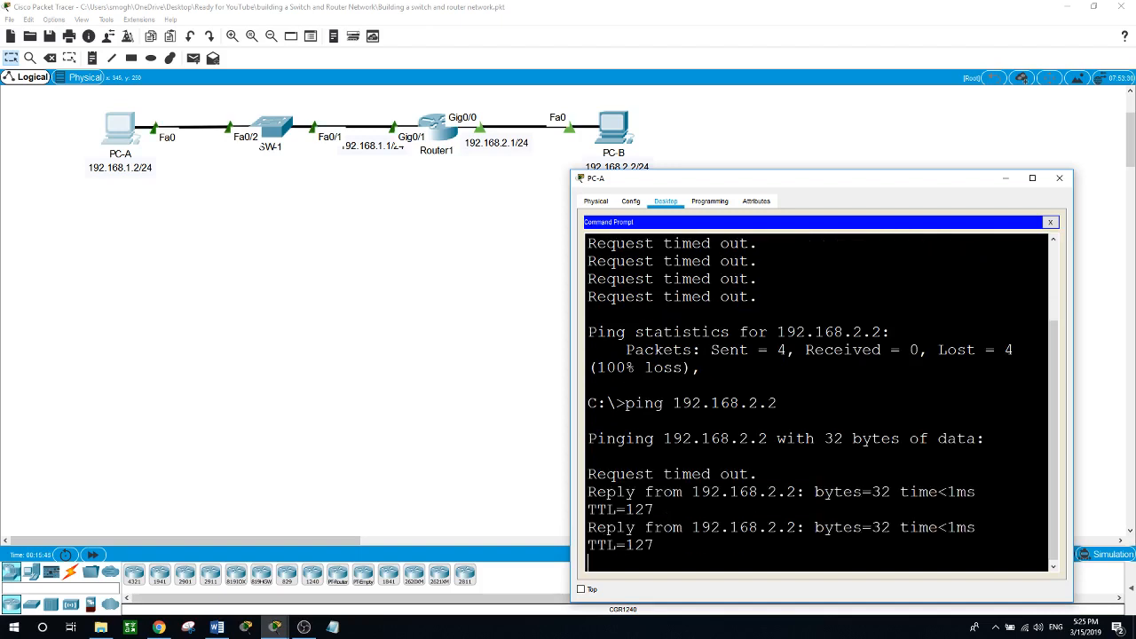
key(alt+F4)
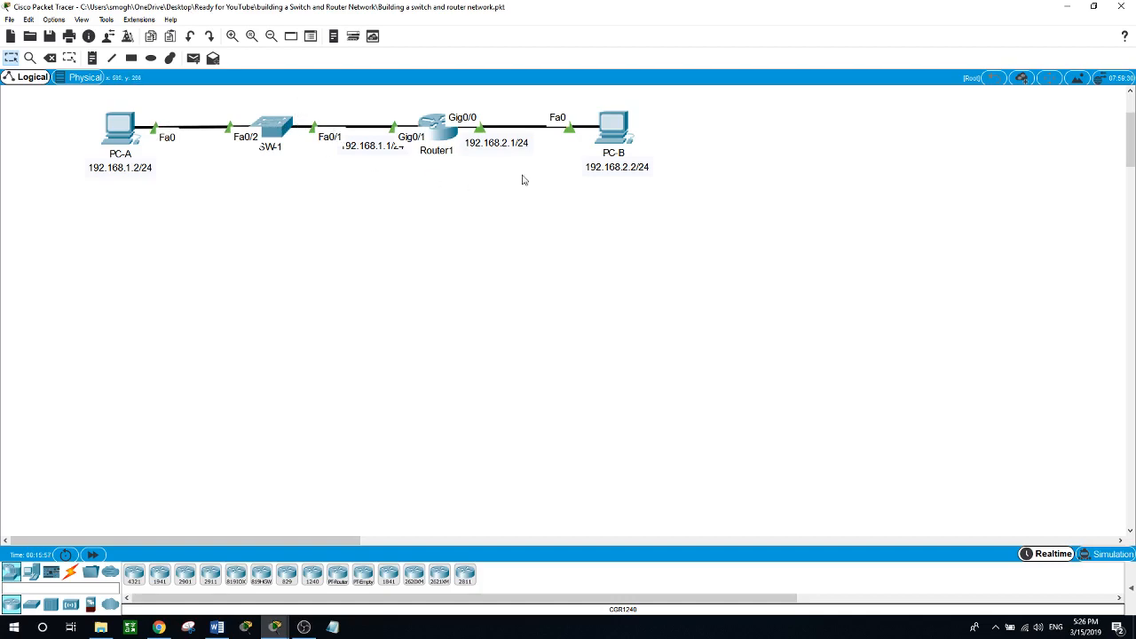
Ping 192.168.1.2 from PC-B's command prompt, getting 0% loss, then close PC-B.
click(613, 134)
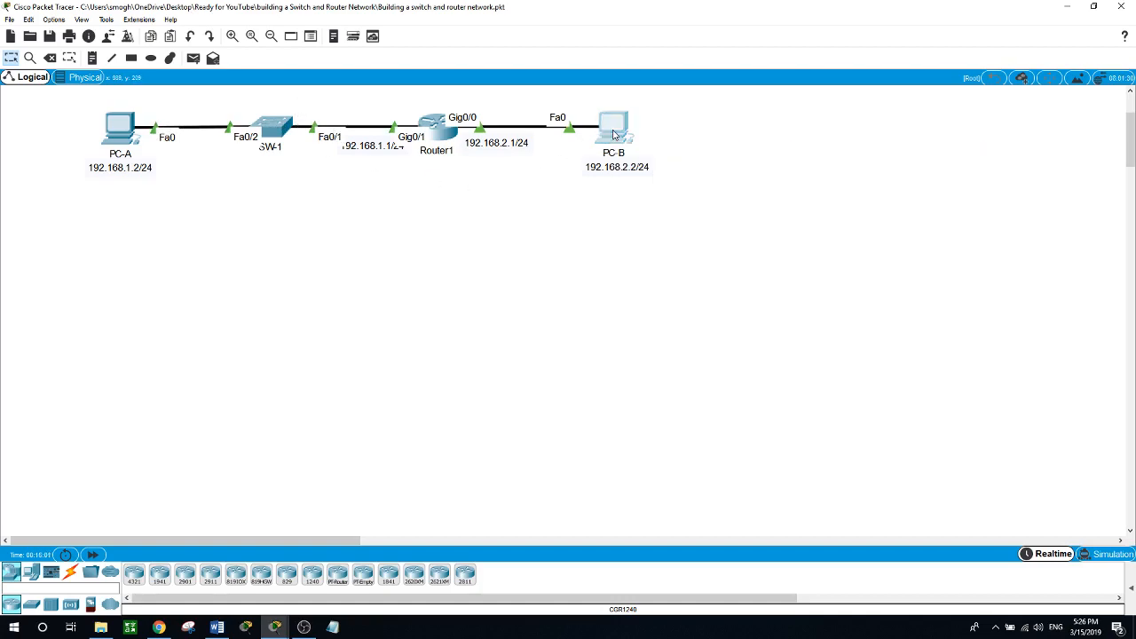
drag(523, 96, 795, 187)
click(954, 249)
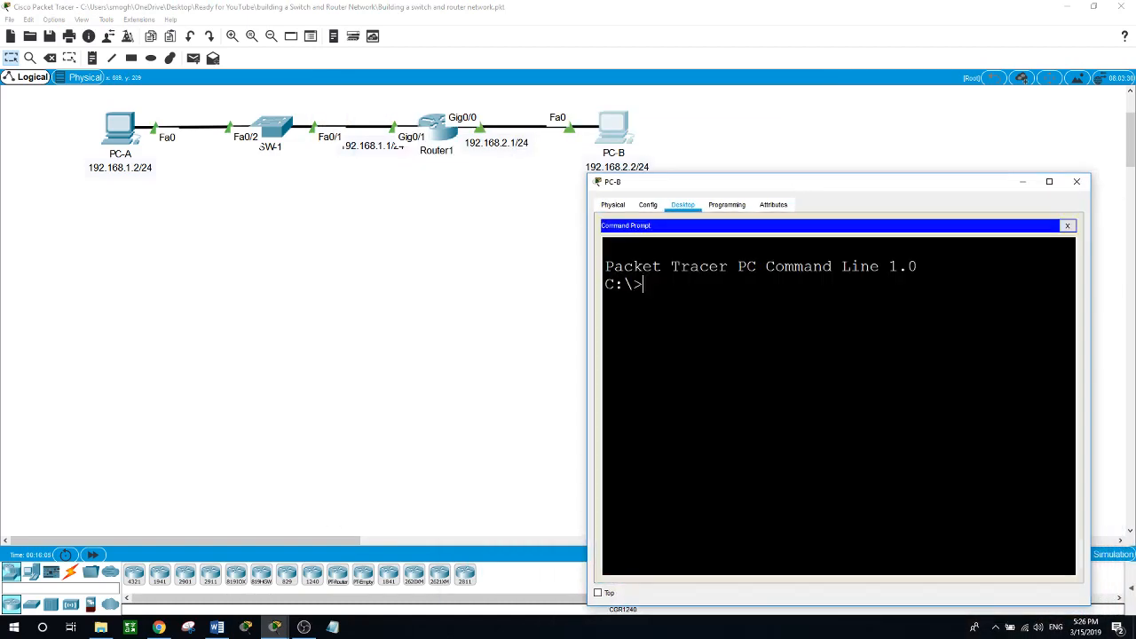
text(ping 192.168.1.2)
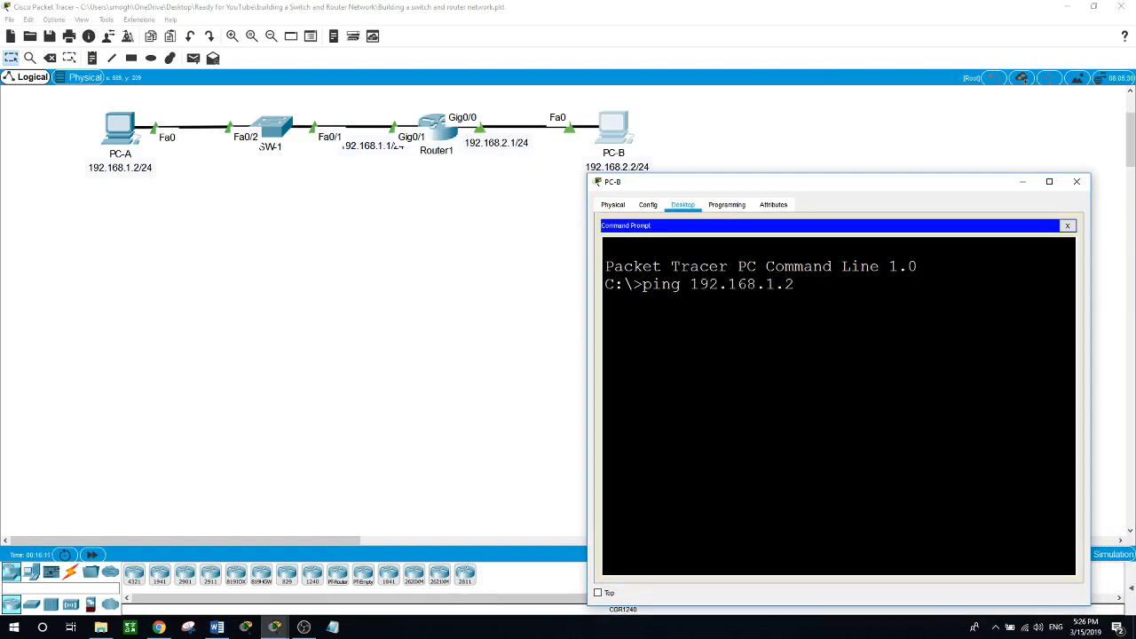
key(Return)
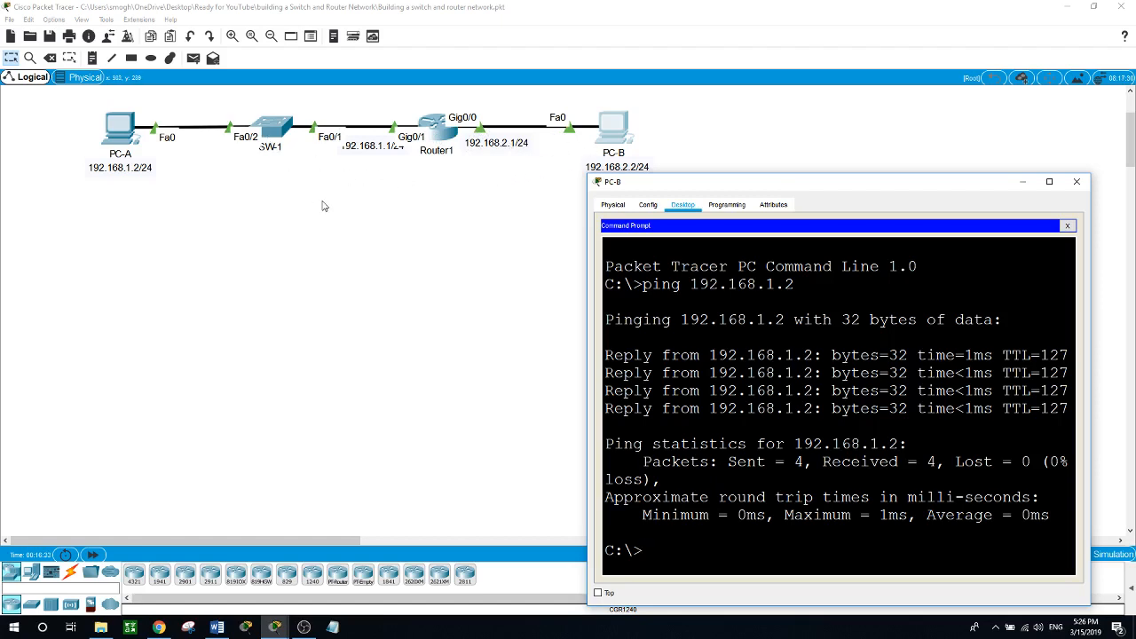
key(alt+F4)
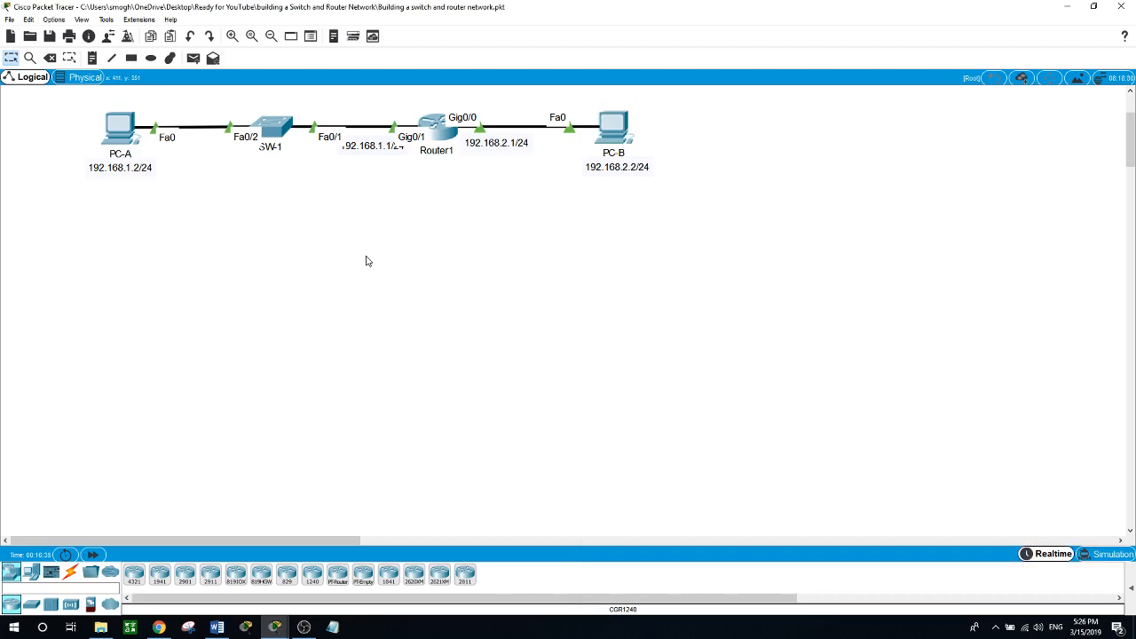
On Router1, run end, copy running-config startup-config with default filename, then wr.
click(432, 126)
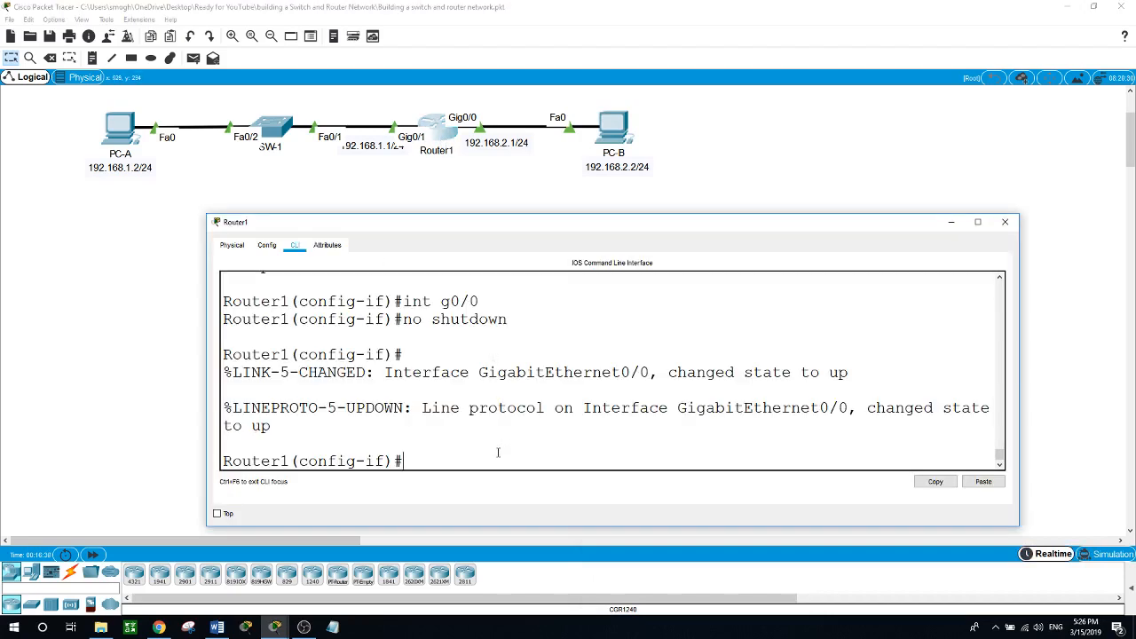
text(end)
key(Return)
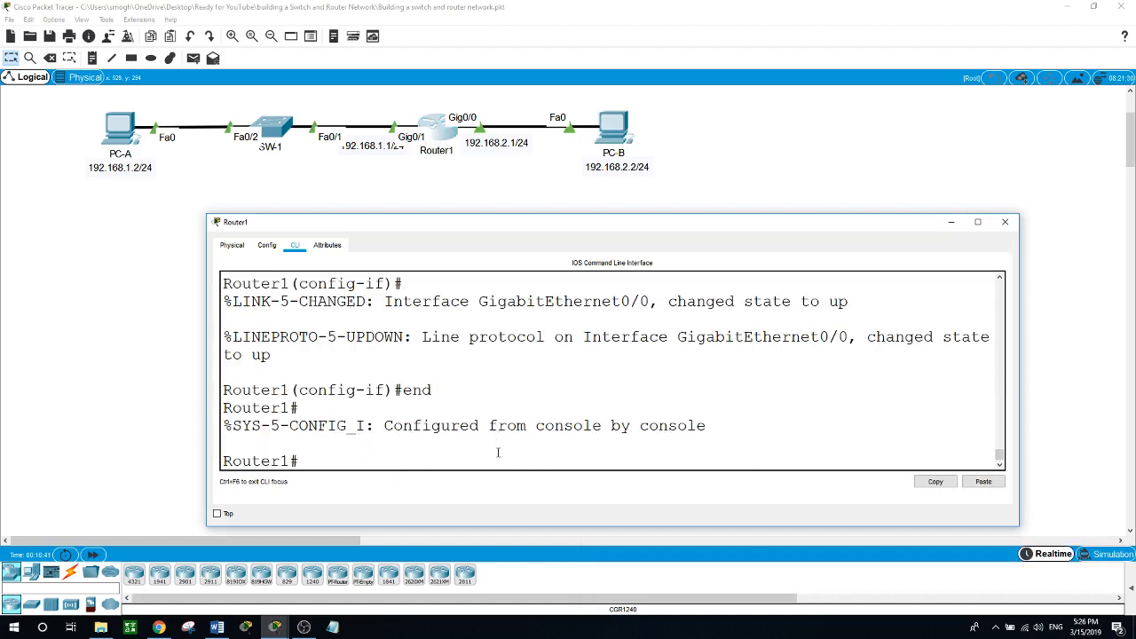
text(copy)
key(Tab)
text(run)
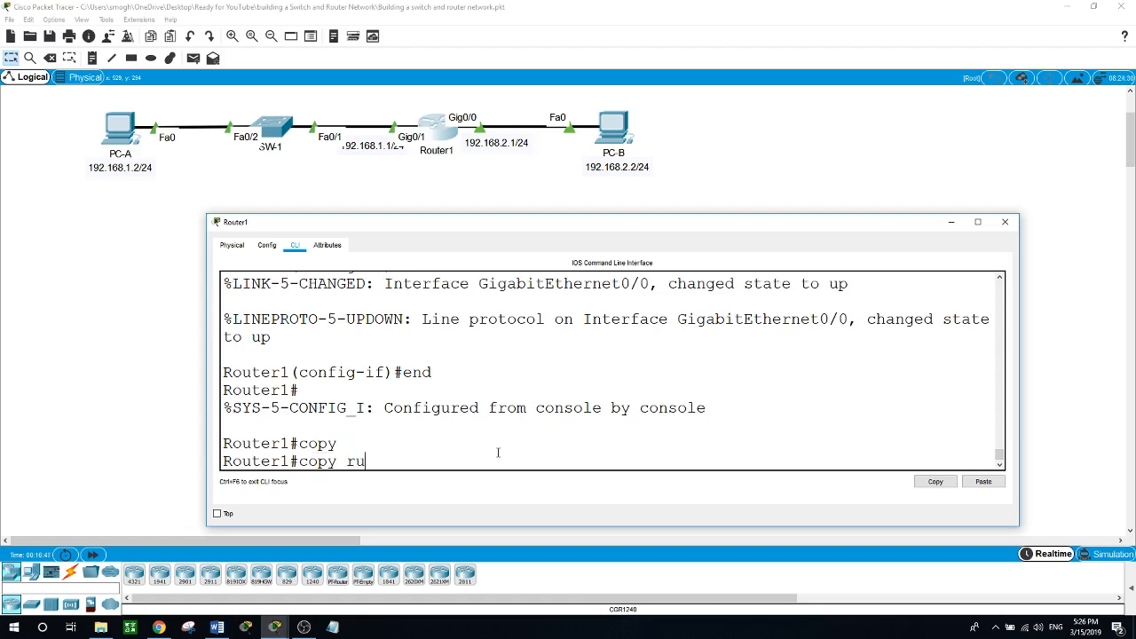
key(Tab)
text(st)
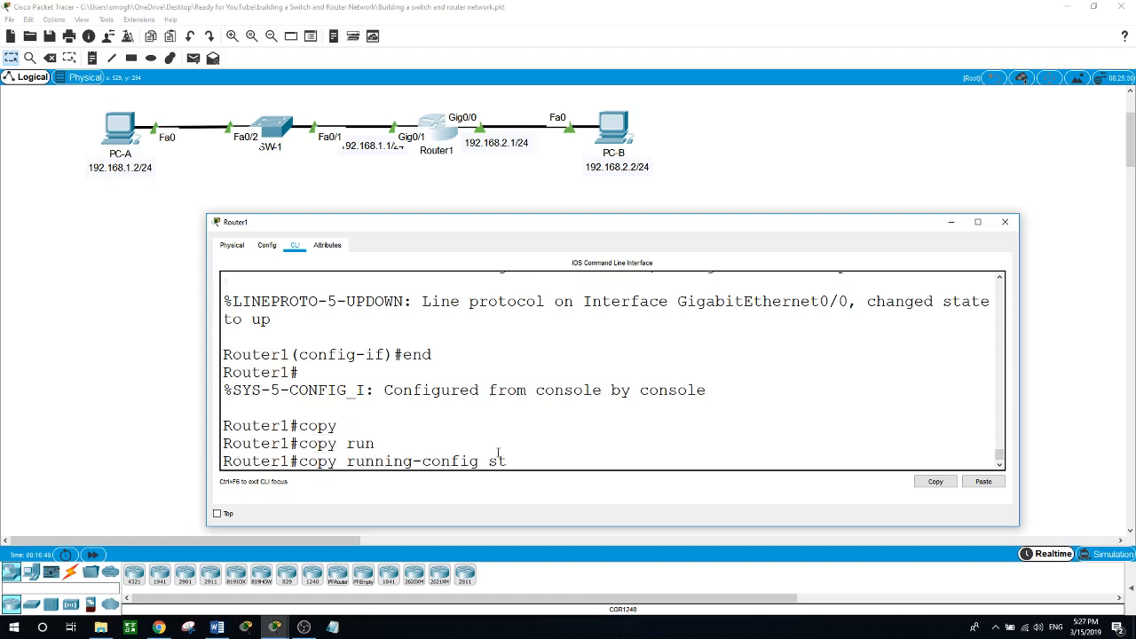
key(Tab)
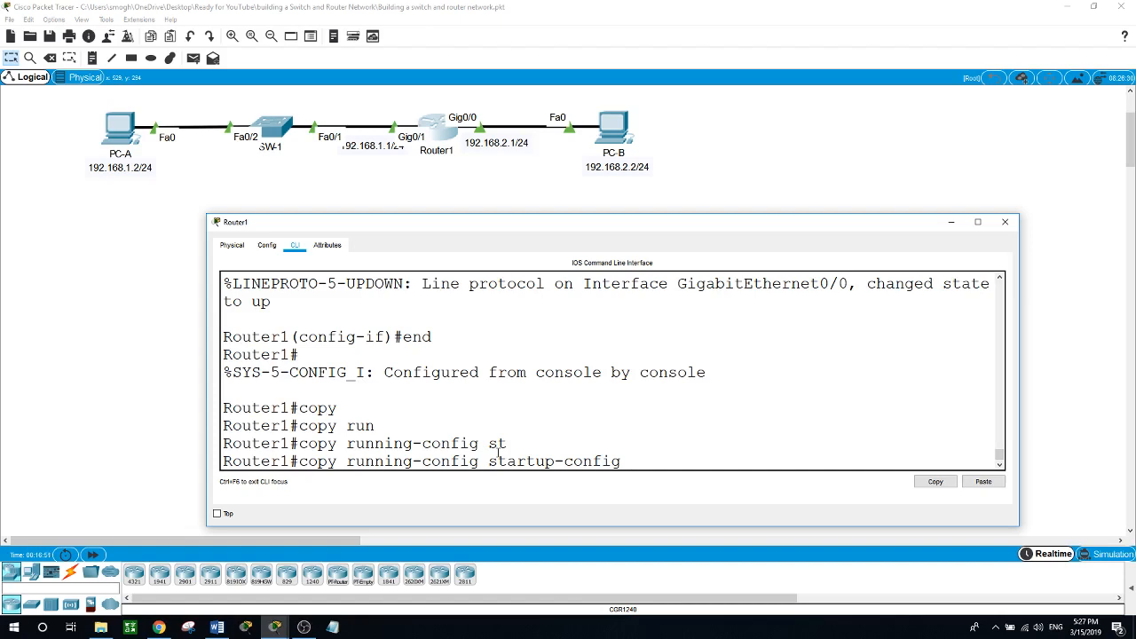
key(Return)
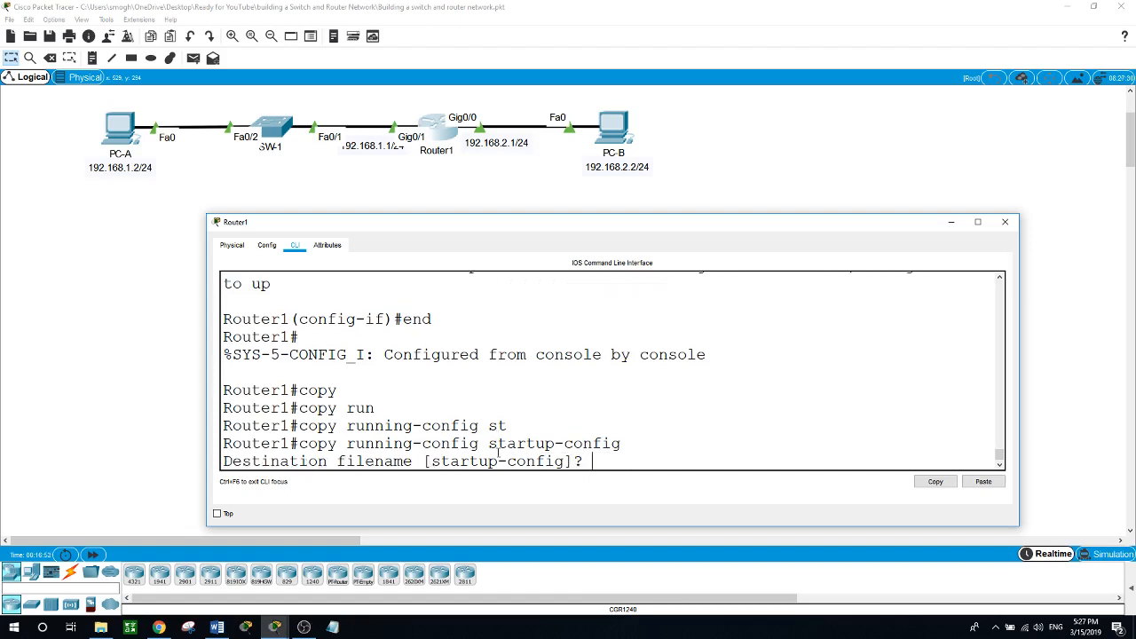
key(Return)
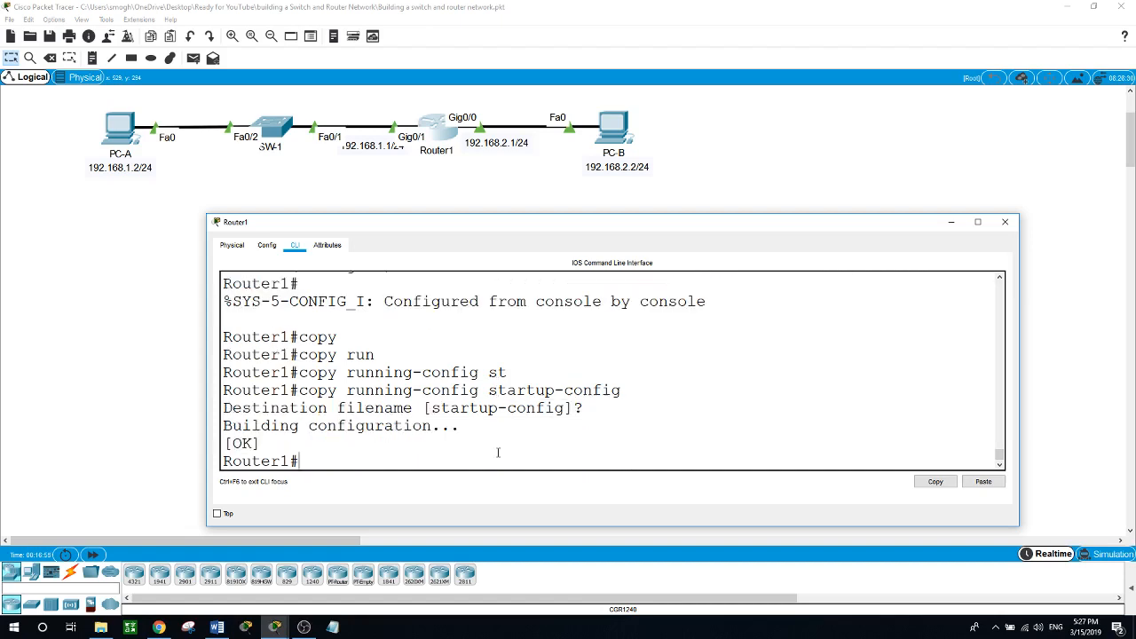
text(wr)
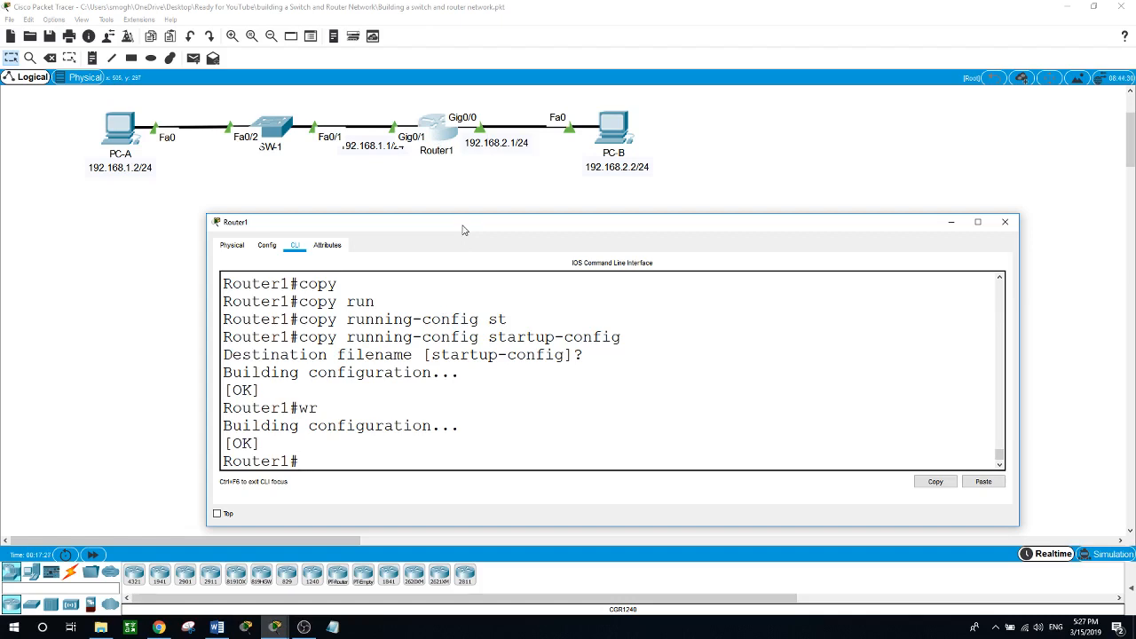
Run show version on Router1, maximize the window and highlight the system image file name.
text(show version)
key(Return)
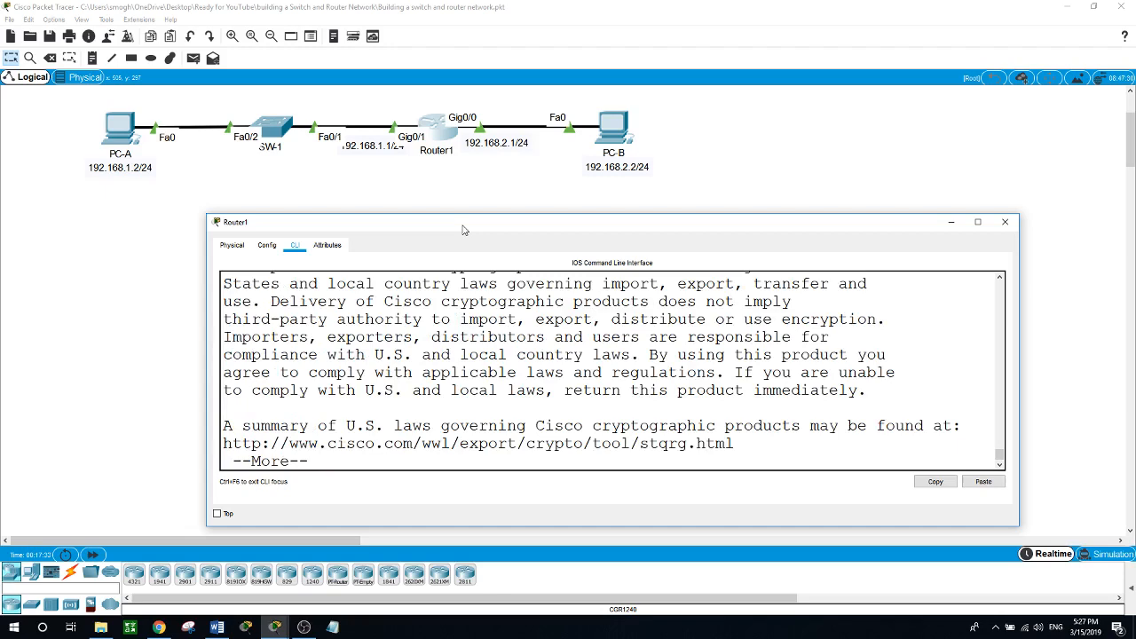
key(space)
click(977, 222)
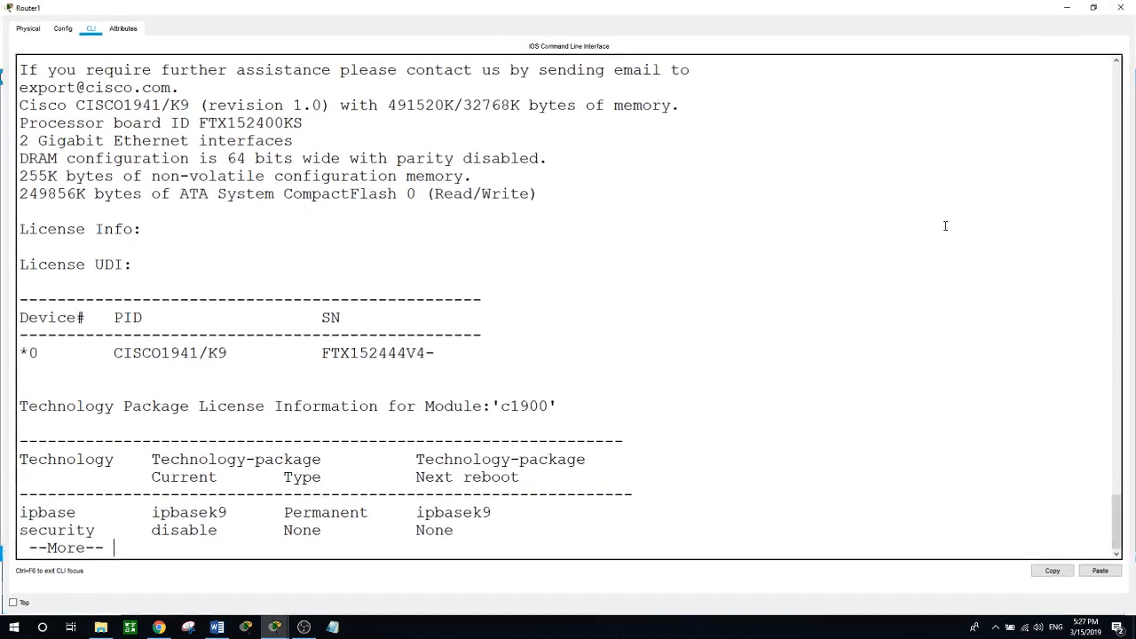
scroll(447, 330, up, 6)
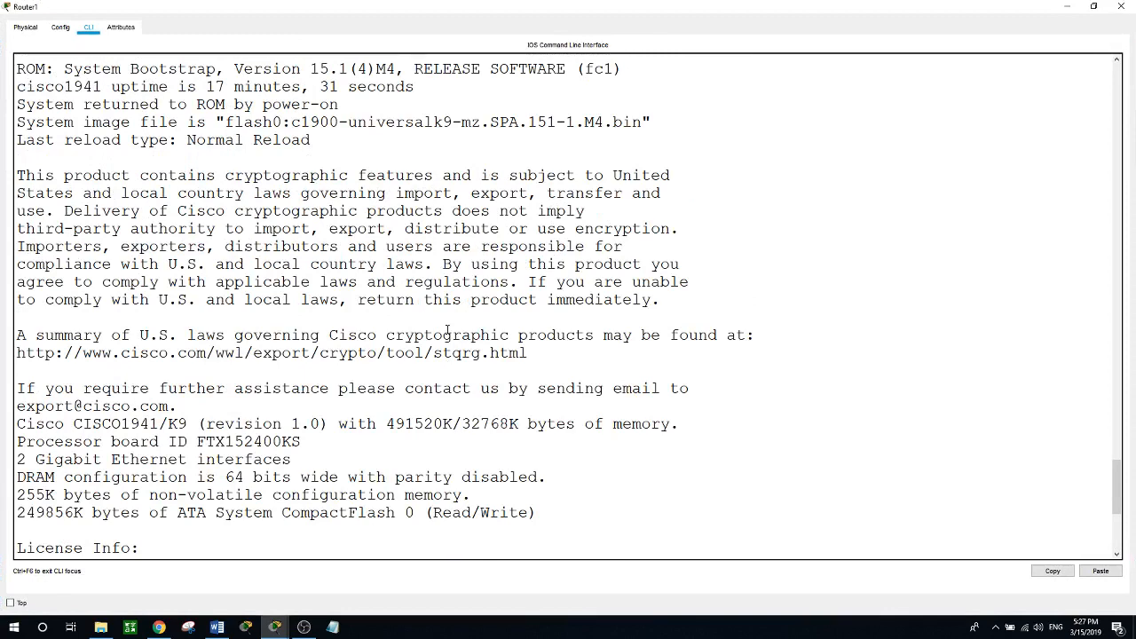
scroll(433, 363, up, 5)
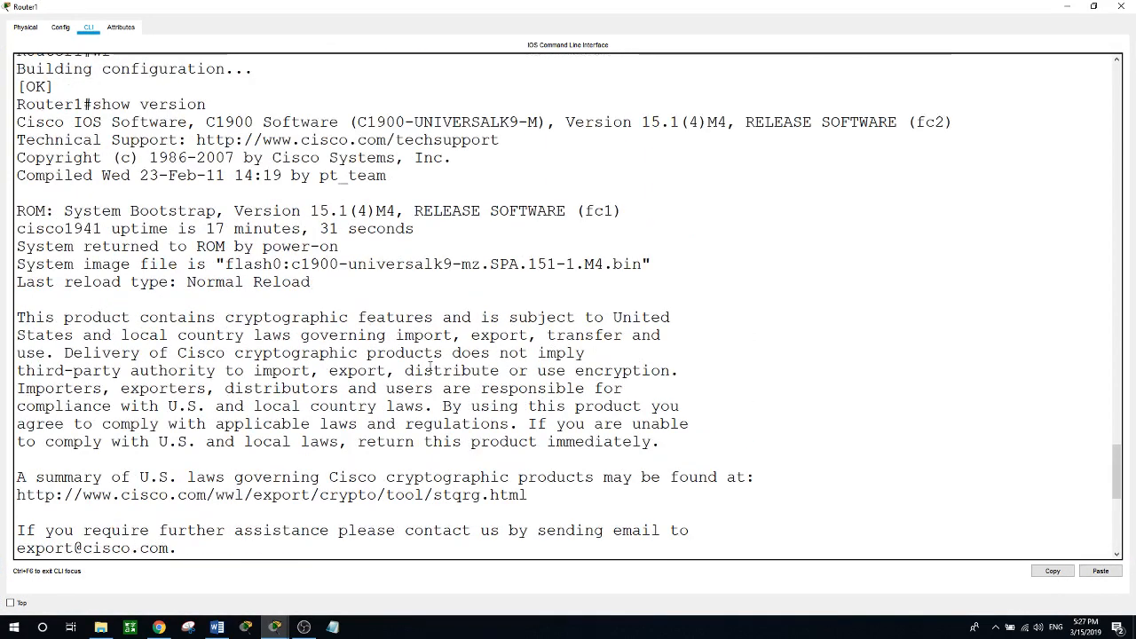
scroll(431, 366, up, 1)
scroll(431, 367, down, 4)
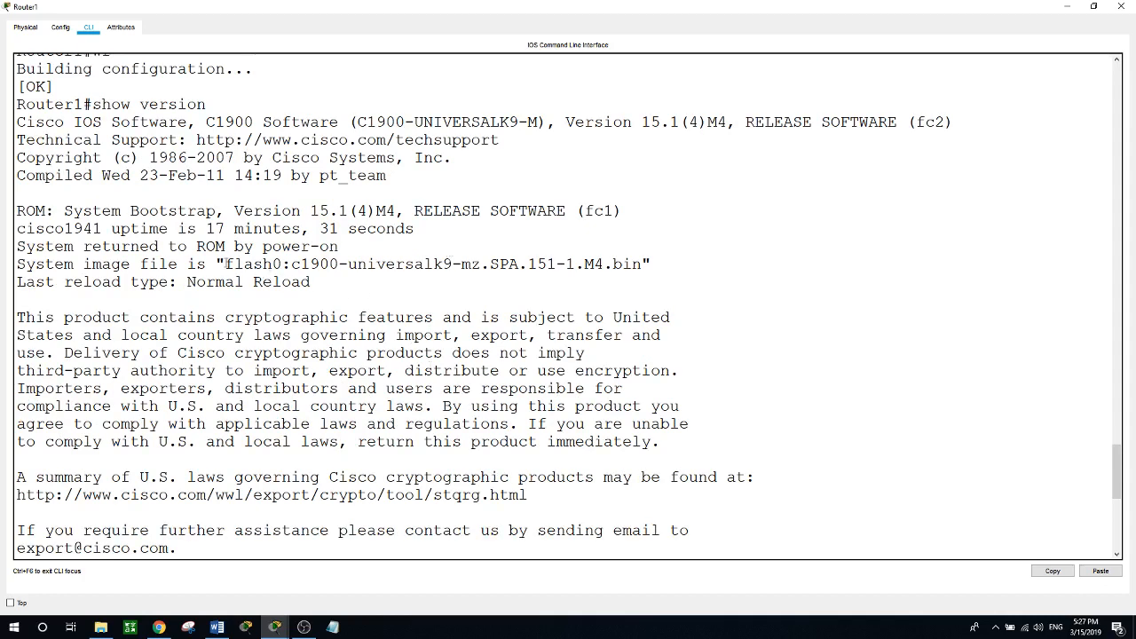
drag(226, 264, 642, 263)
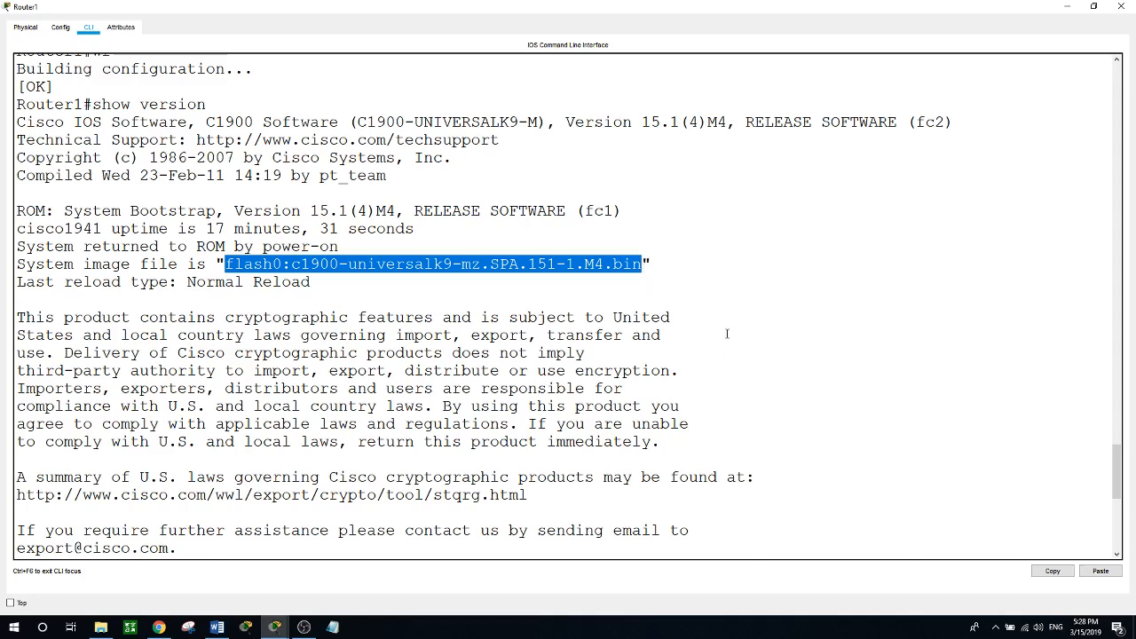
Highlight the 2 Gigabit Ethernet, 64-bit DRAM, 255K NVRAM and 249856K CompactFlash lines.
scroll(727, 334, down, 1)
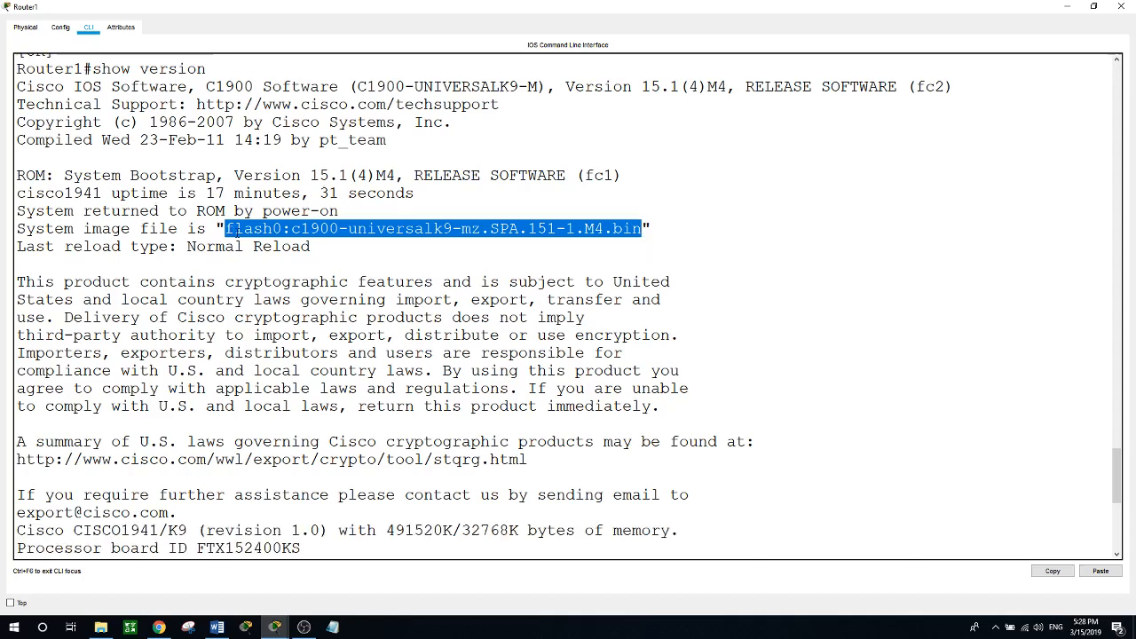
scroll(222, 264, down, 2)
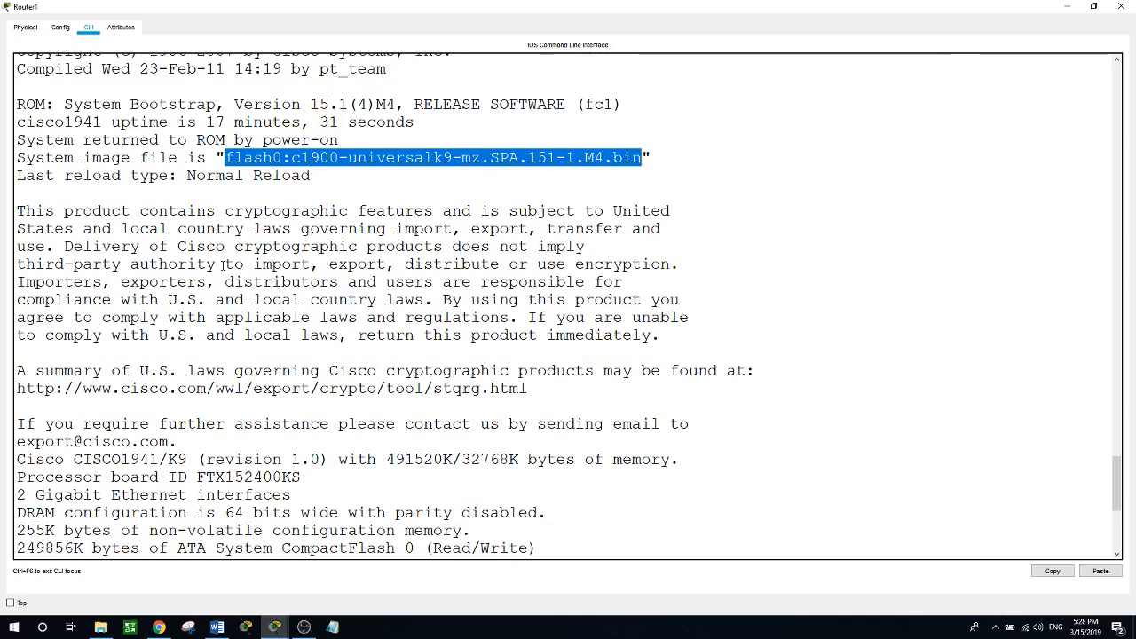
scroll(222, 265, down, 3)
scroll(223, 264, down, 1)
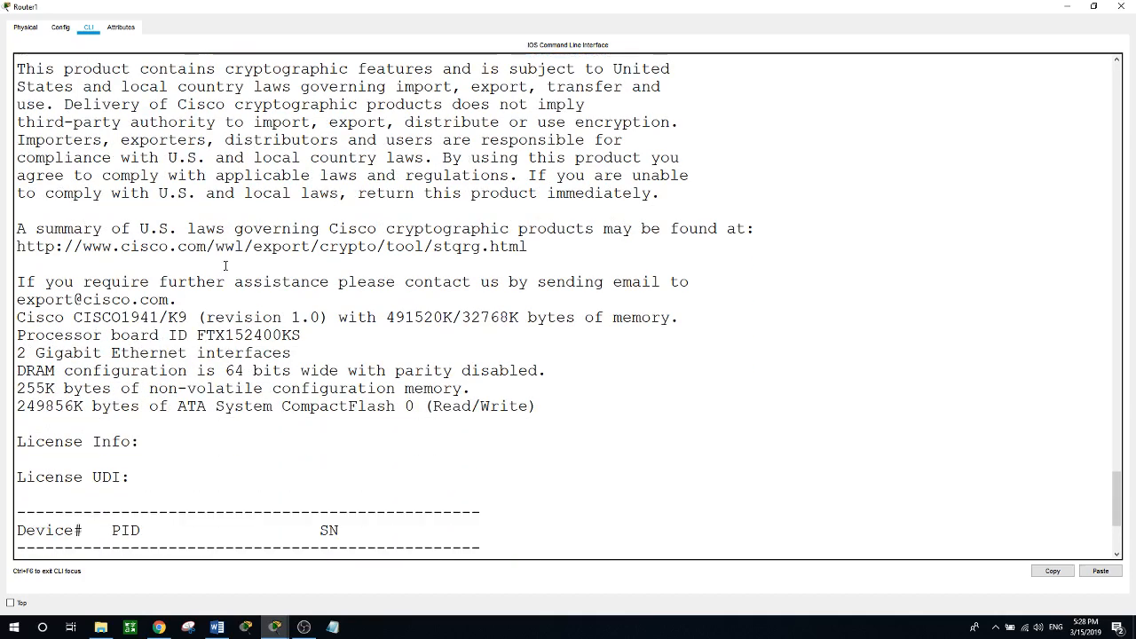
scroll(225, 266, down, 1)
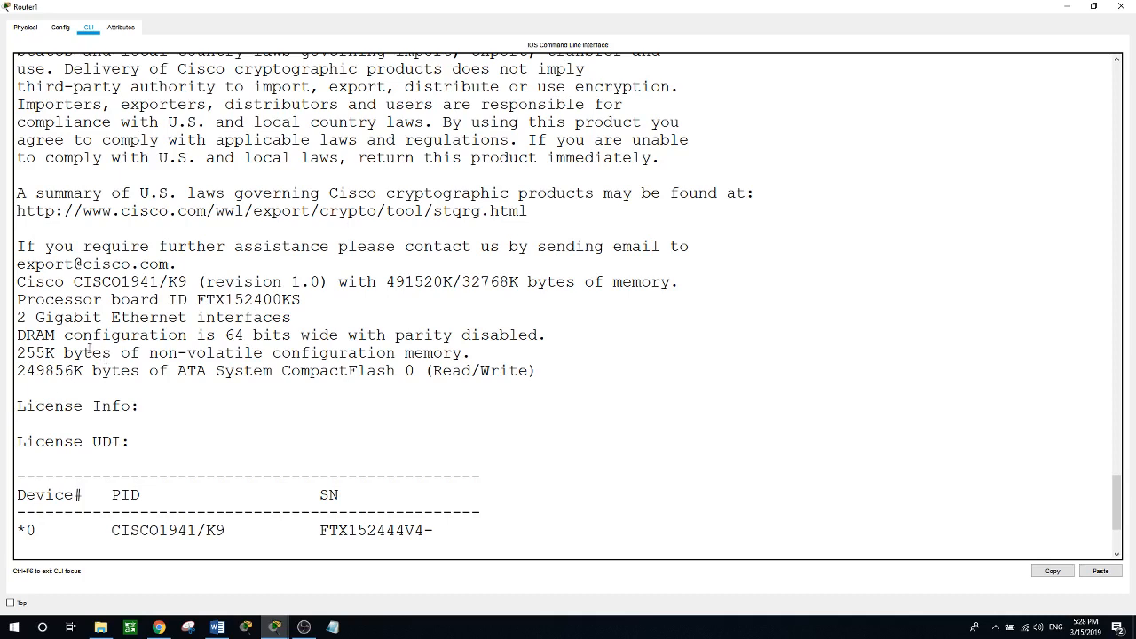
drag(18, 318, 294, 317)
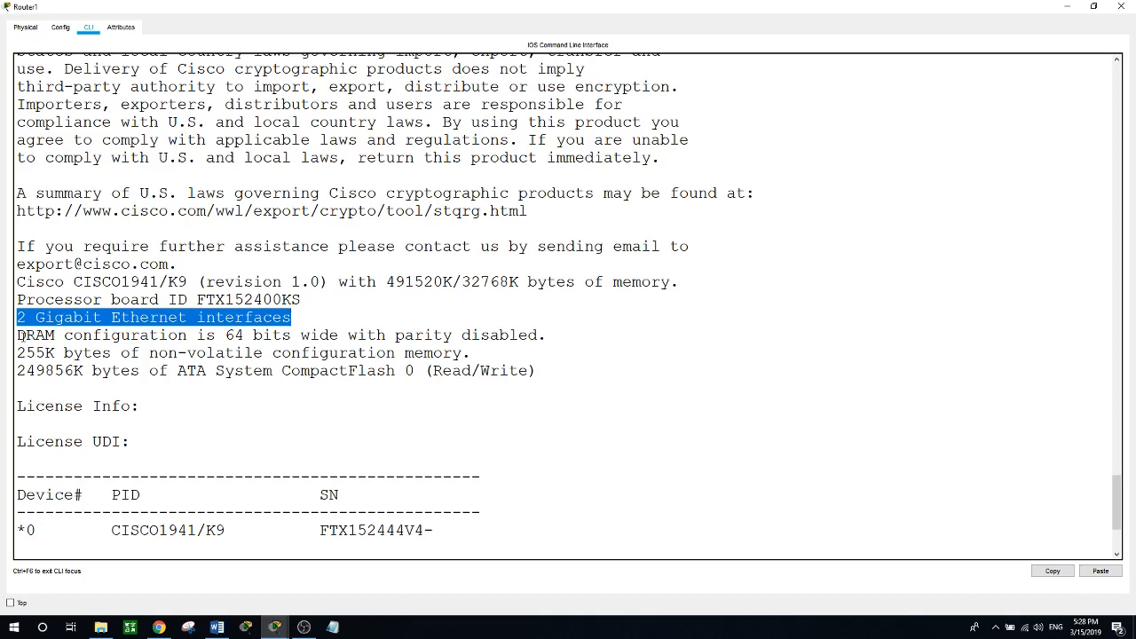
drag(22, 335, 253, 336)
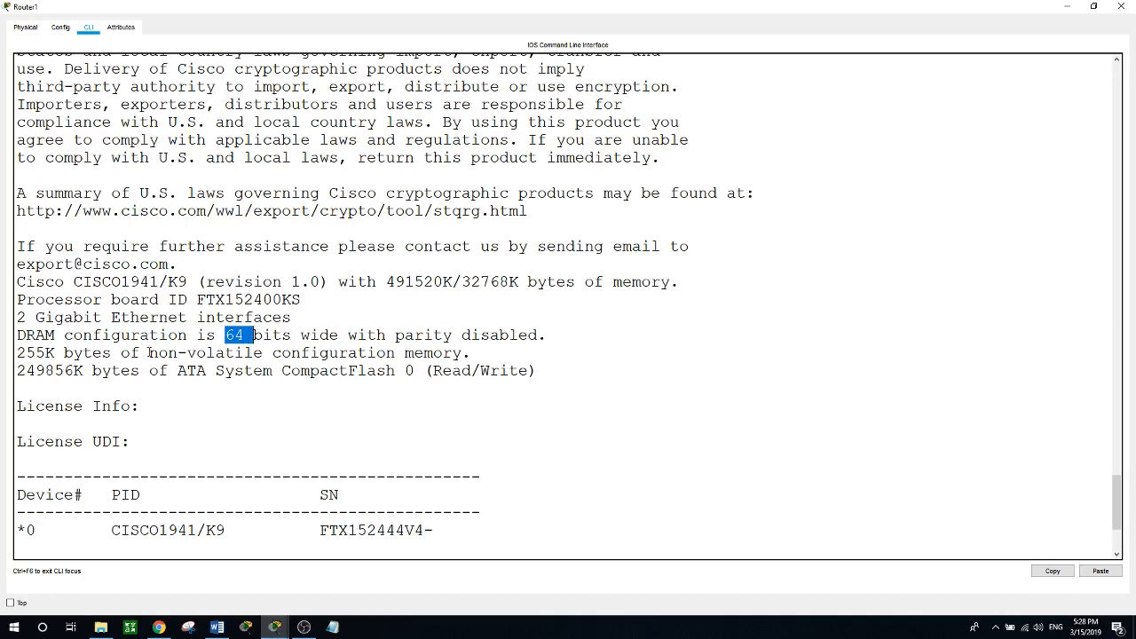
drag(148, 352, 329, 353)
click(27, 353)
drag(26, 354, 64, 354)
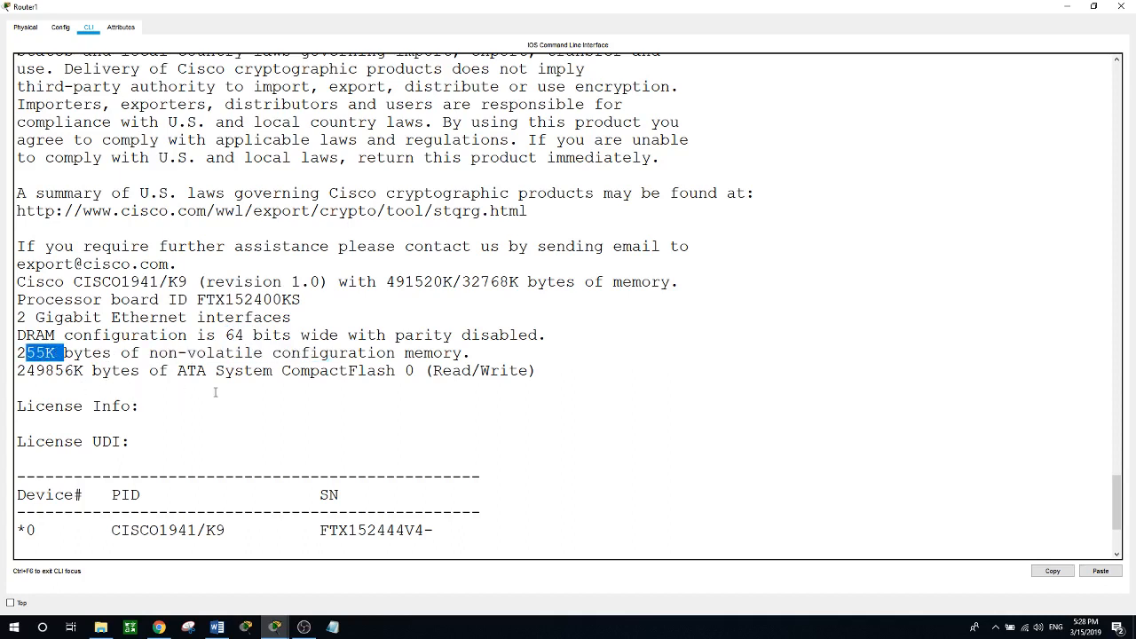
scroll(252, 385, down, 2)
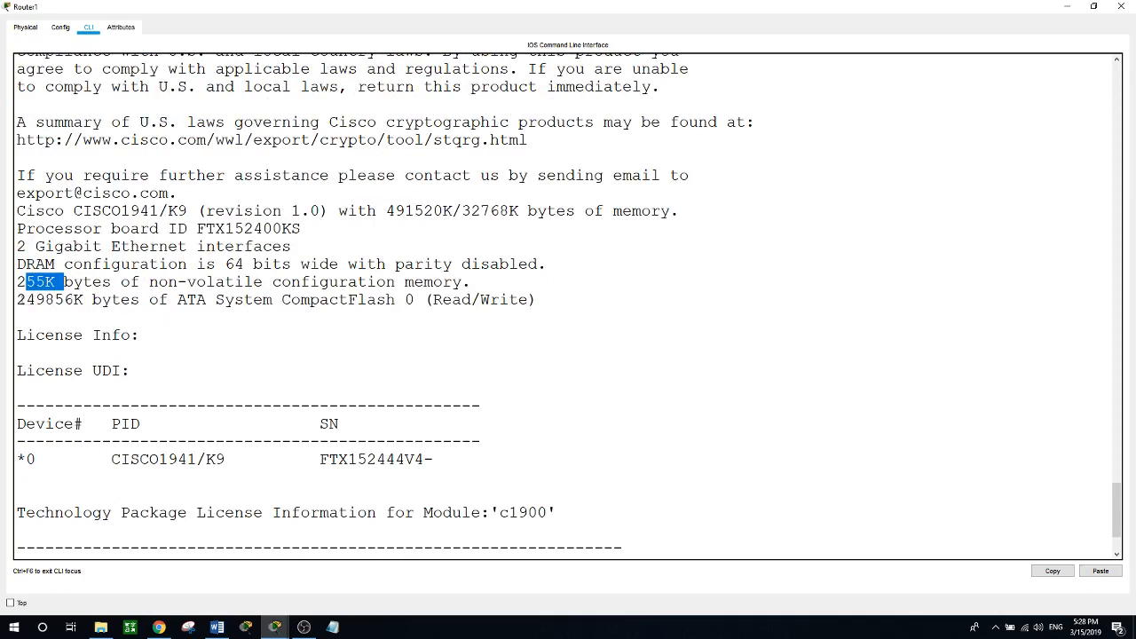
drag(17, 300, 368, 302)
Highlight the Technical Support line and the Cisco support URL.
scroll(358, 332, down, 2)
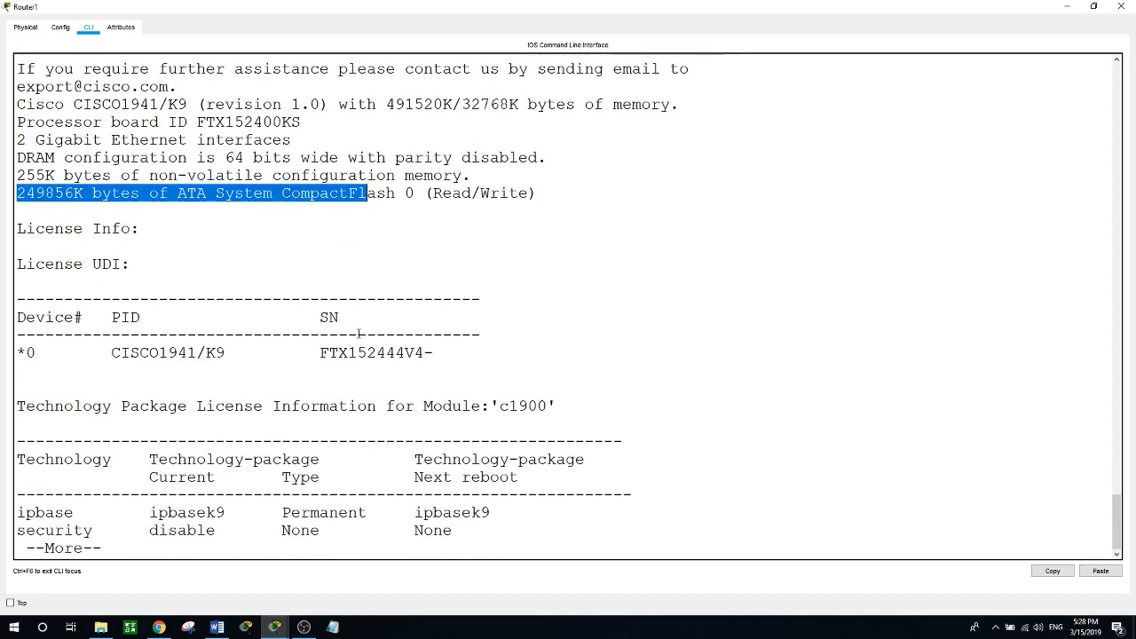
scroll(358, 333, up, 7)
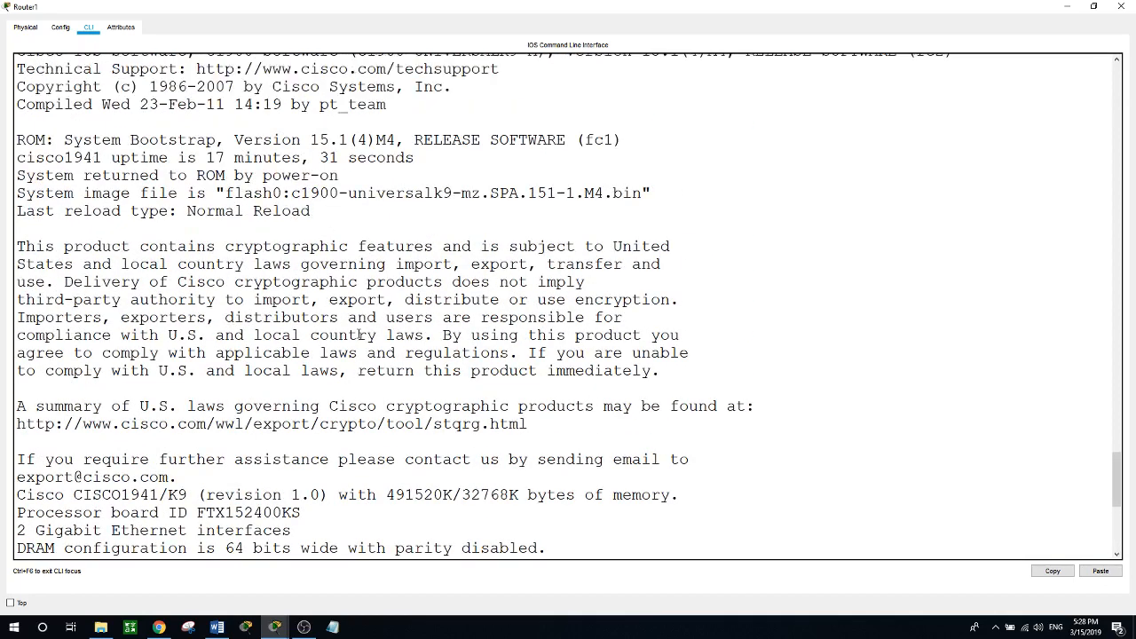
scroll(359, 335, up, 4)
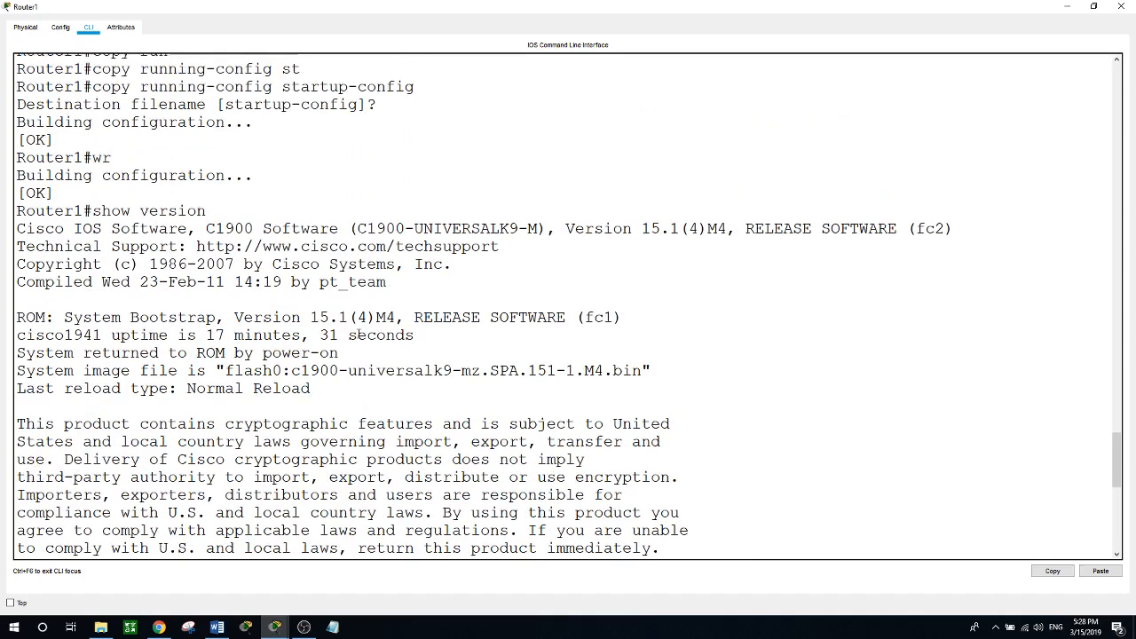
scroll(358, 334, up, 1)
scroll(359, 334, down, 1)
drag(16, 246, 168, 246)
drag(254, 246, 409, 246)
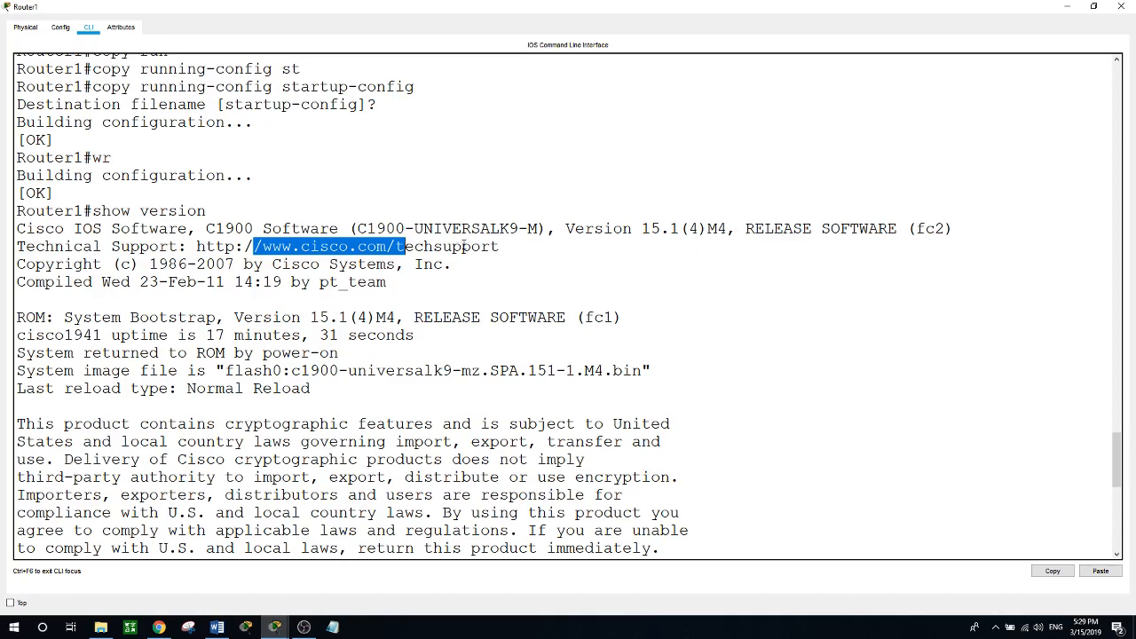
scroll(428, 275, down, 3)
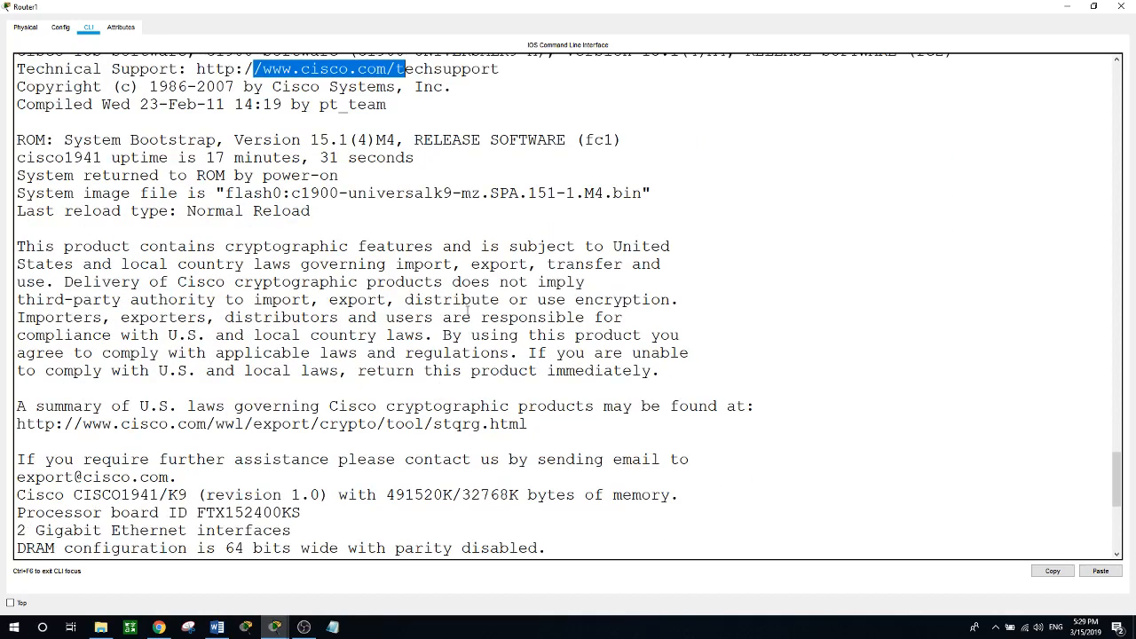
Restore the window size, page to the end of the output, and close Router1.
click(1093, 6)
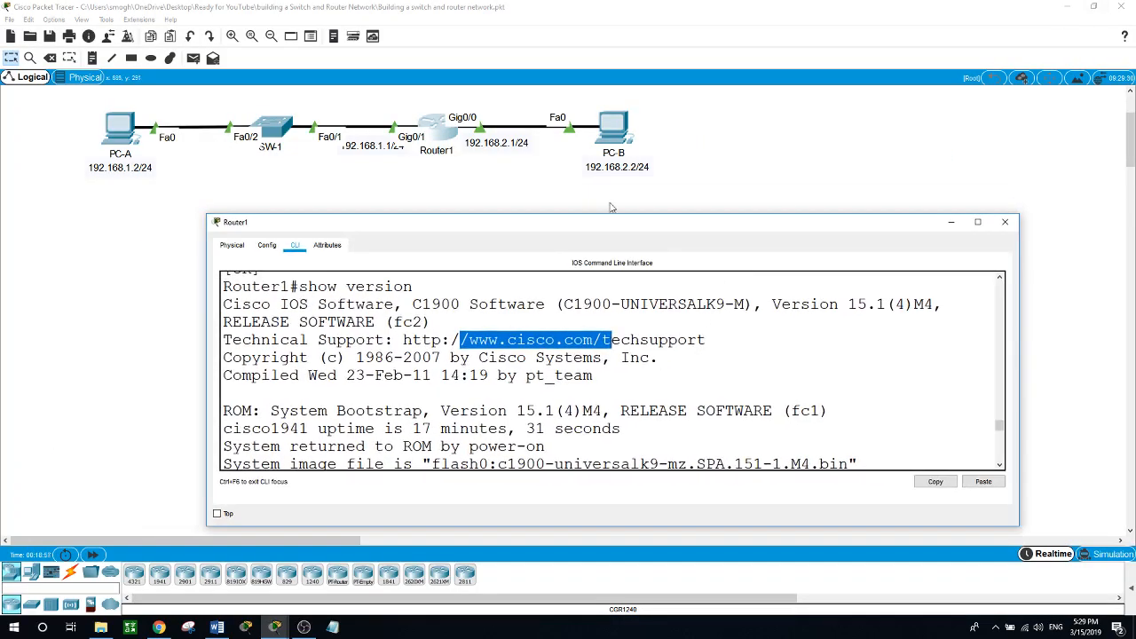
drag(597, 229, 585, 207)
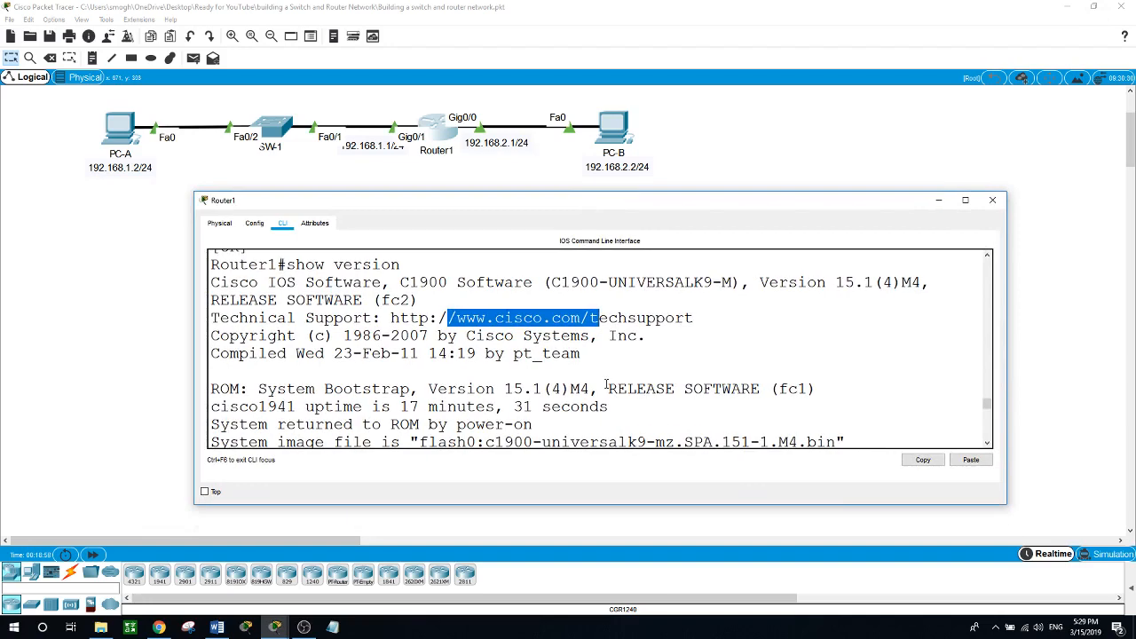
scroll(606, 384, down, 3)
scroll(607, 383, down, 5)
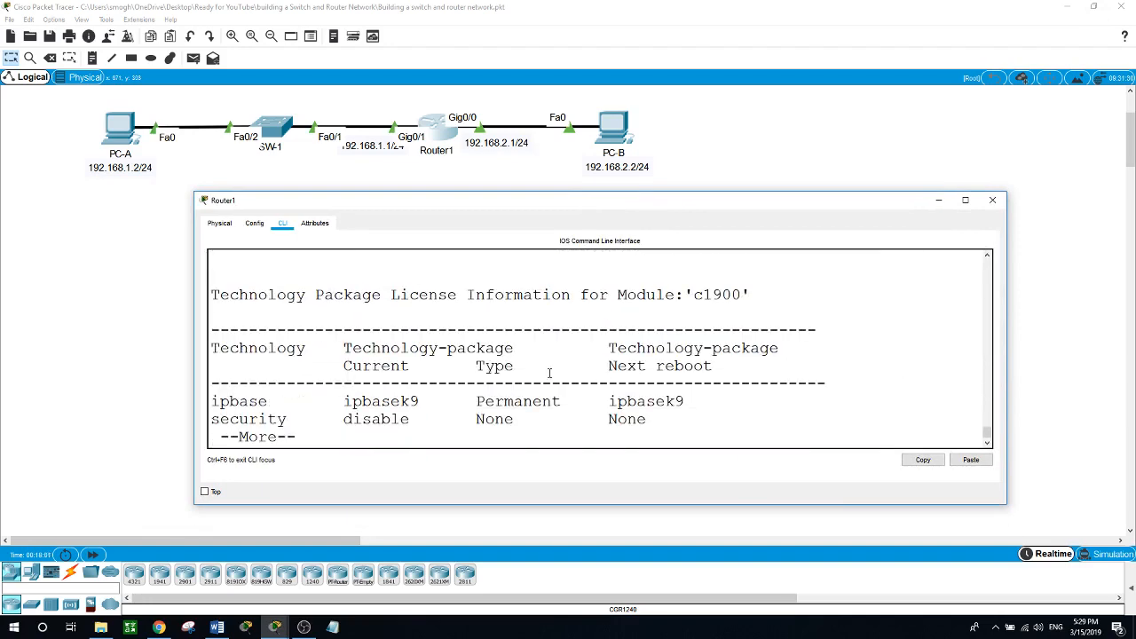
key(space)
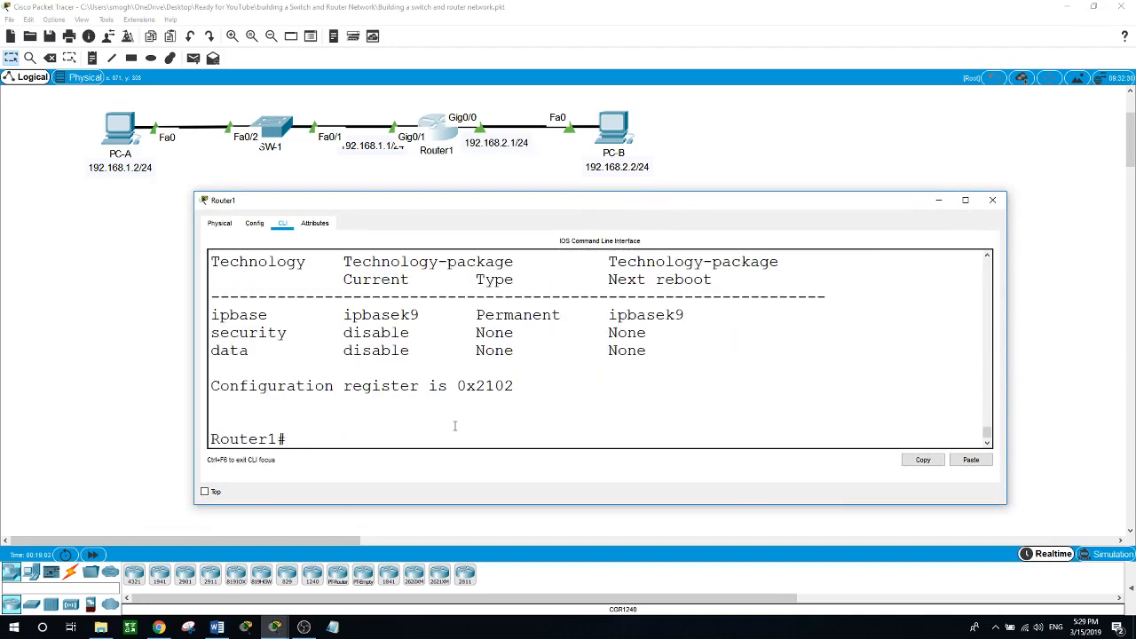
scroll(454, 426, up, 1)
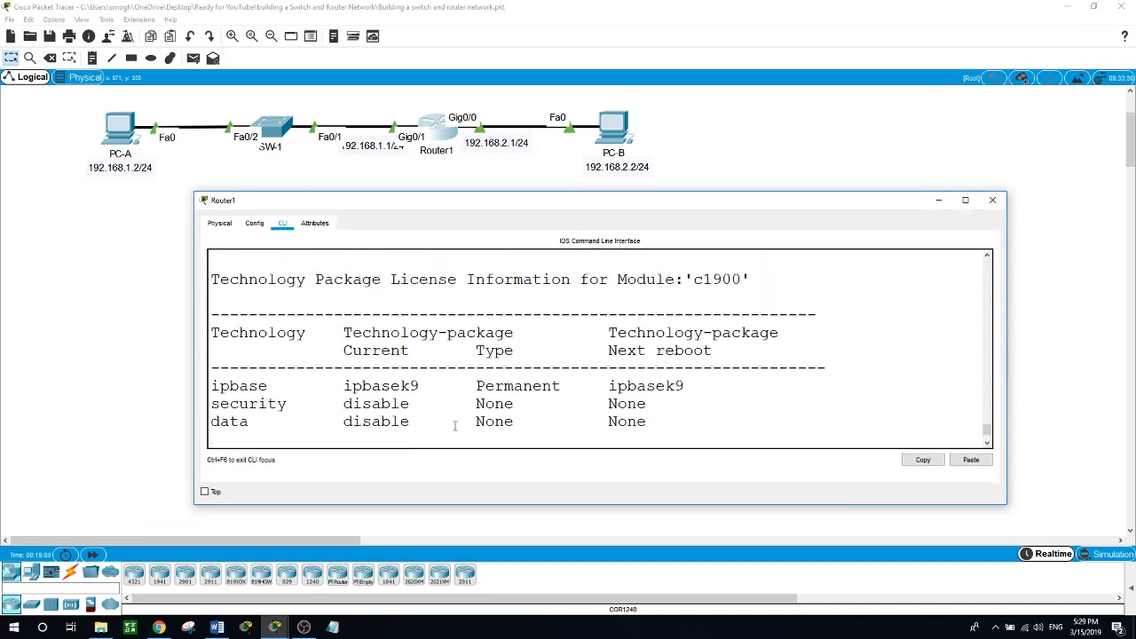
click(270, 127)
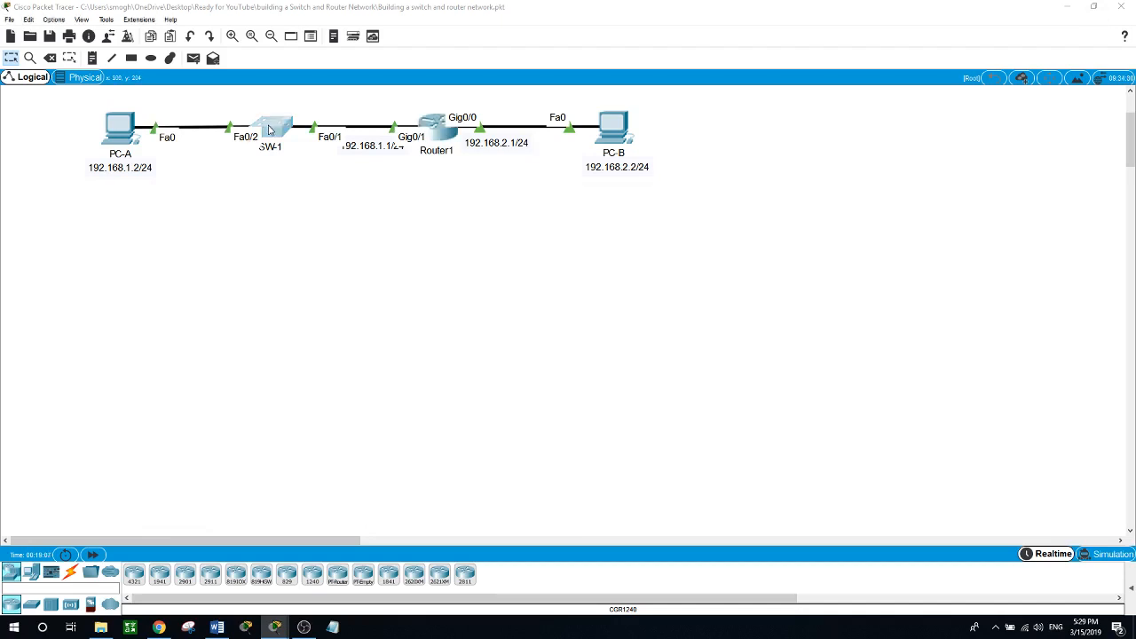
Reposition and widen the switch CLI, then enter en and conf t.
drag(586, 133, 444, 309)
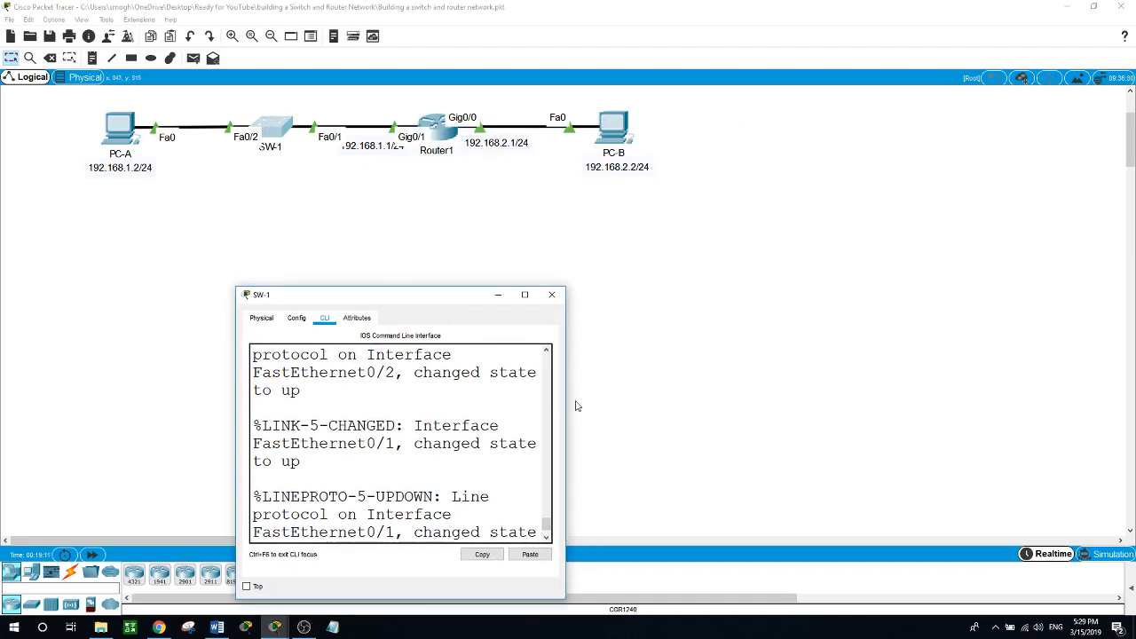
drag(566, 389, 1004, 389)
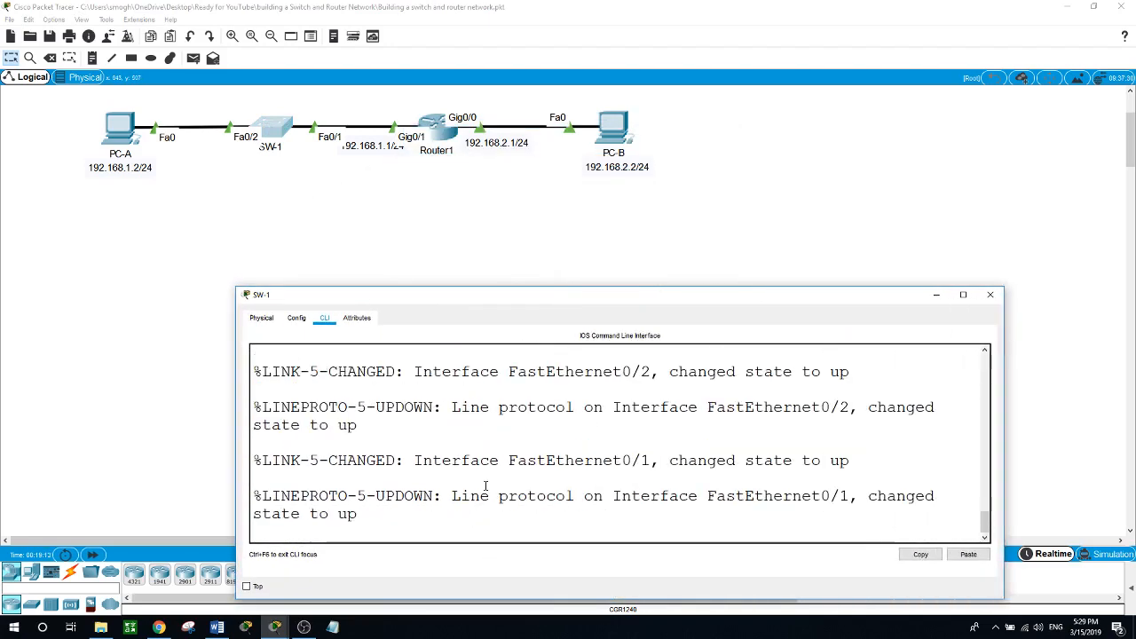
key(Return)
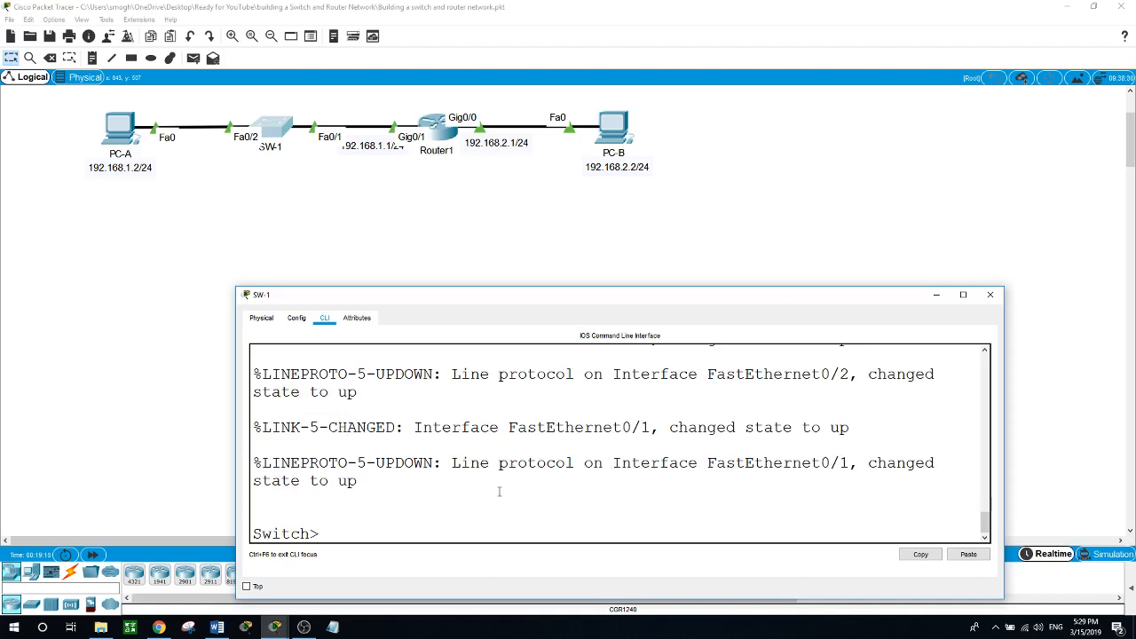
text(en)
key(Return)
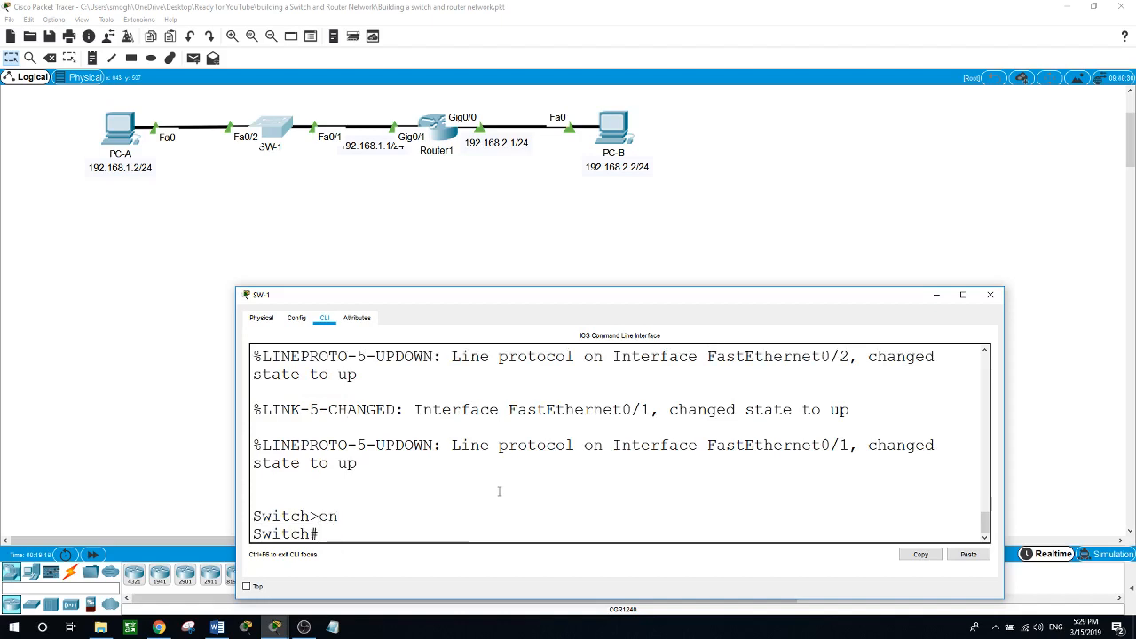
text(conf t)
key(BackSpace)
text(t)
key(Return)
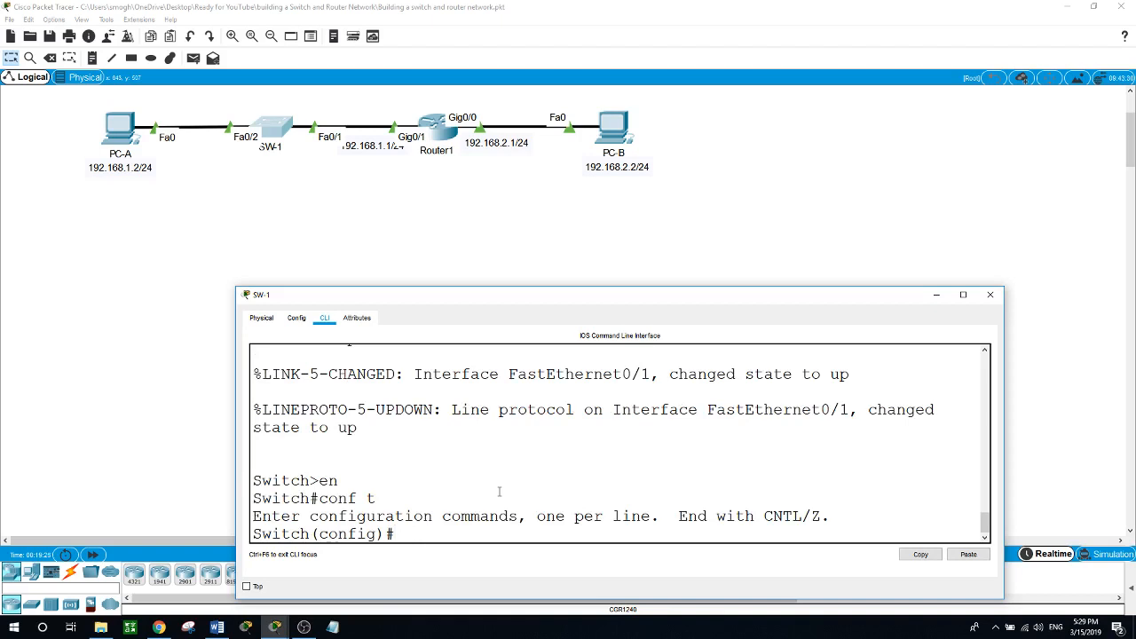
Set the switch hostname to SW-1, then Switch1, and leave with end.
text(hostname SW-)
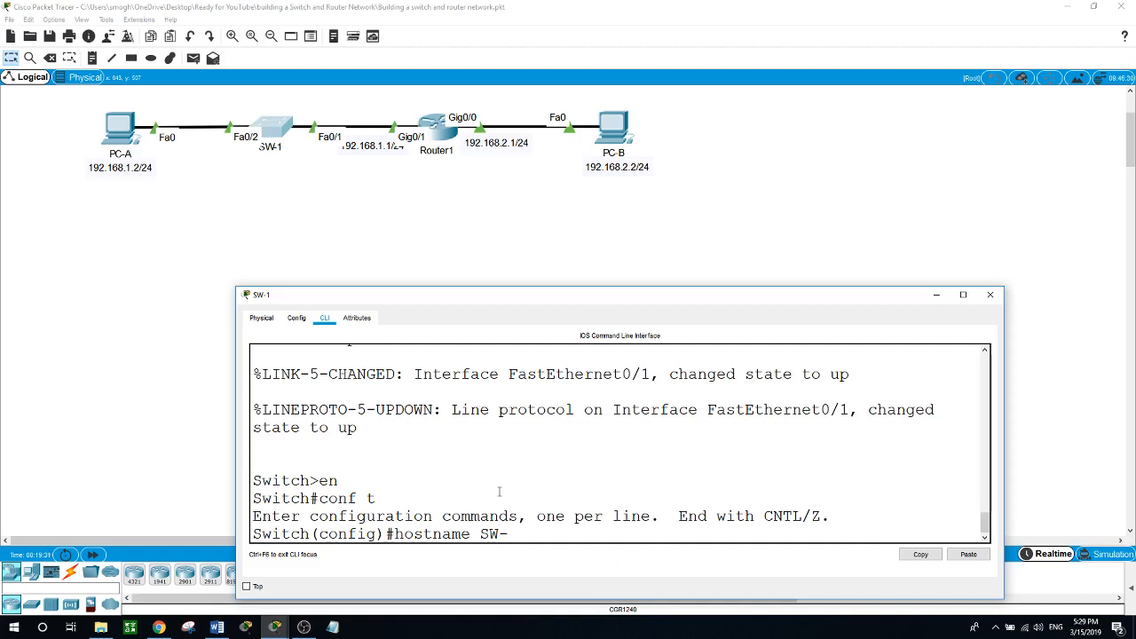
text(1)
key(Return)
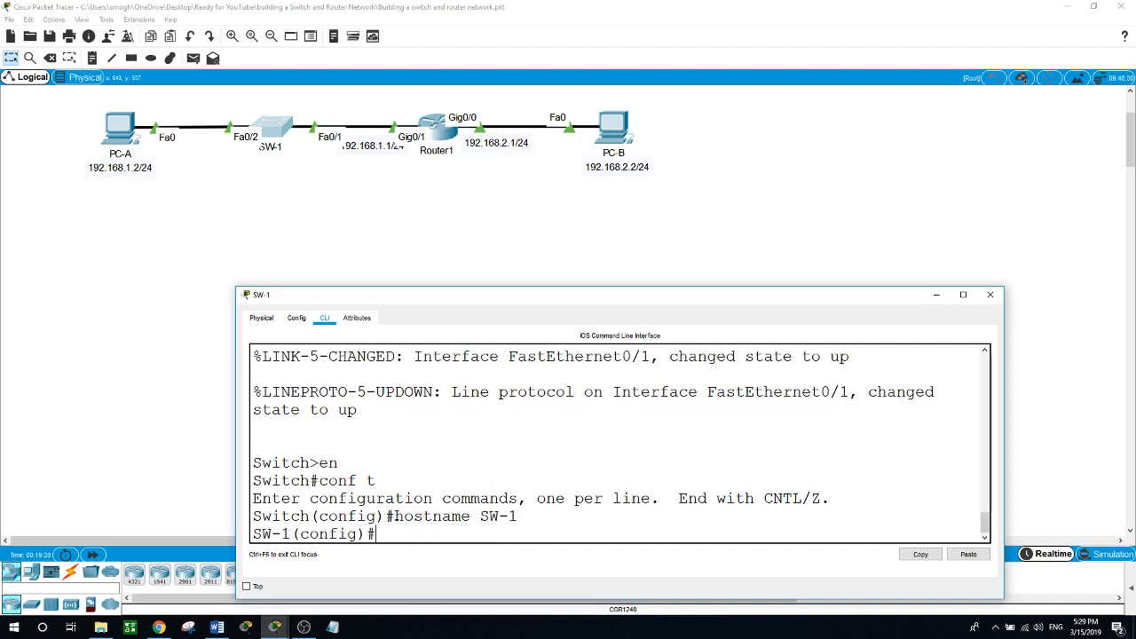
drag(290, 530, 253, 533)
click(385, 533)
text(hostname)
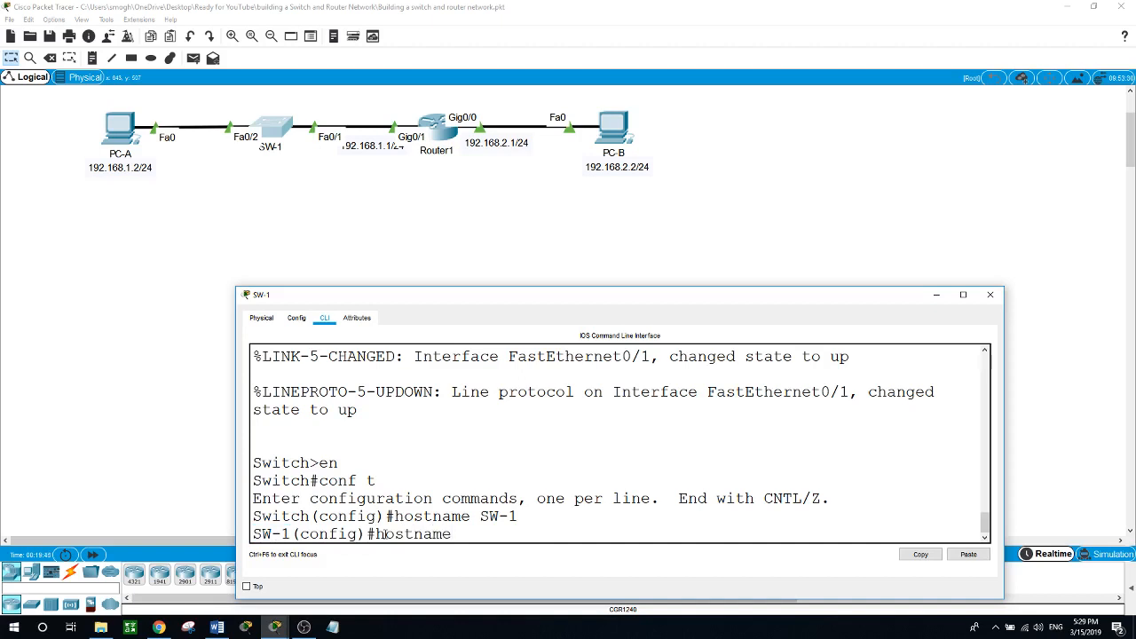
text(Switch1)
key(Return)
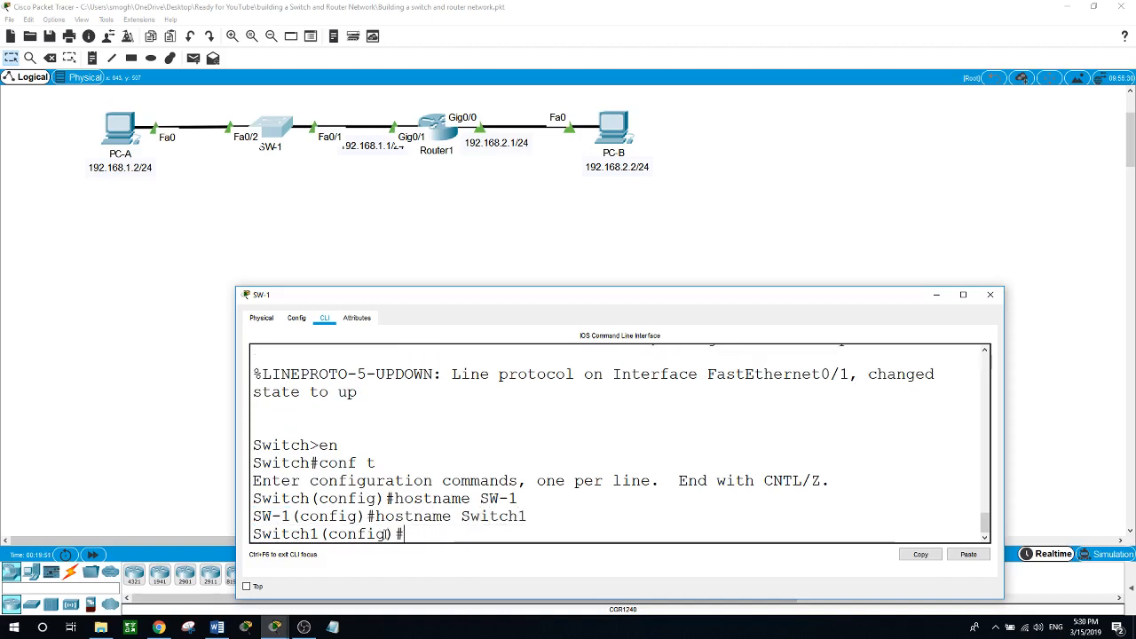
text(en)
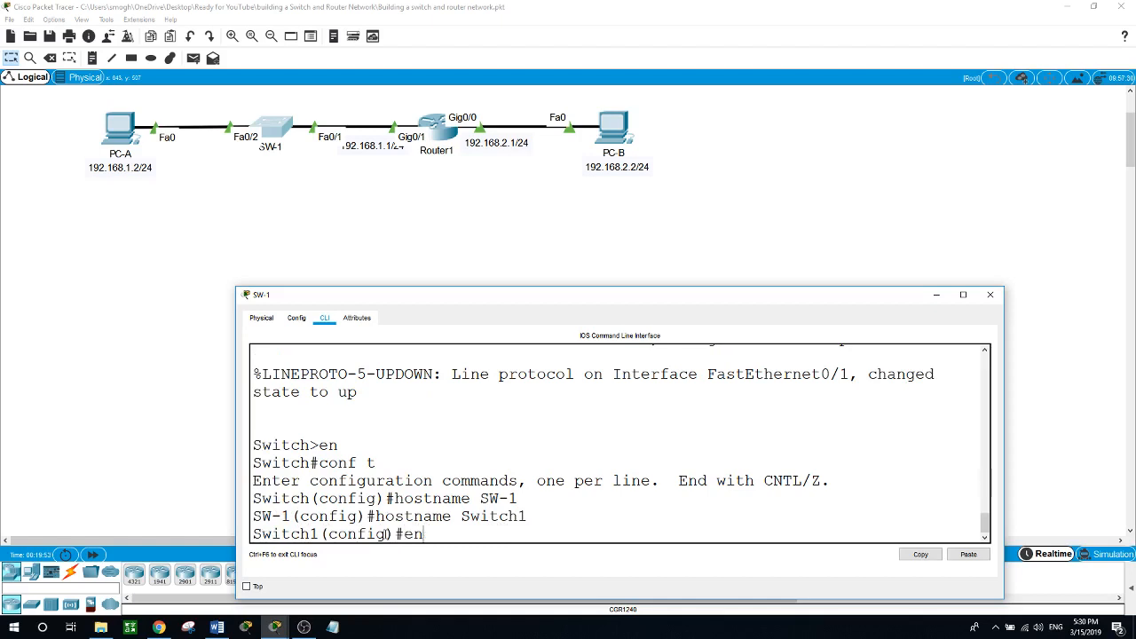
text(d)
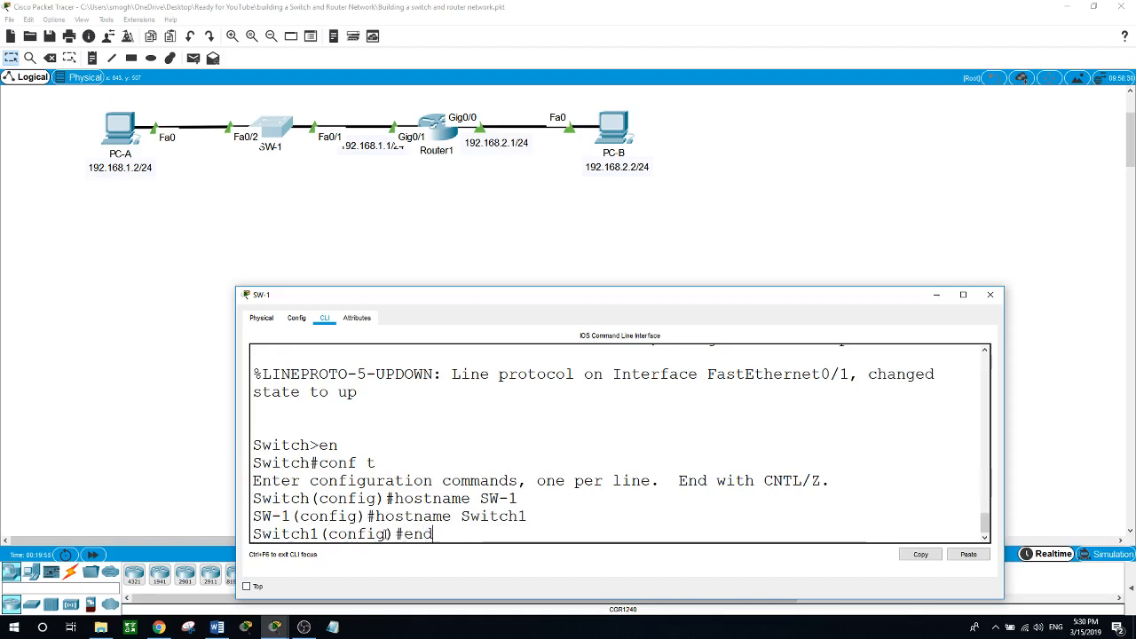
key(Return)
Run show version on Switch1 in an enlarged window and highlight IOS Version 12.2.
text(show version)
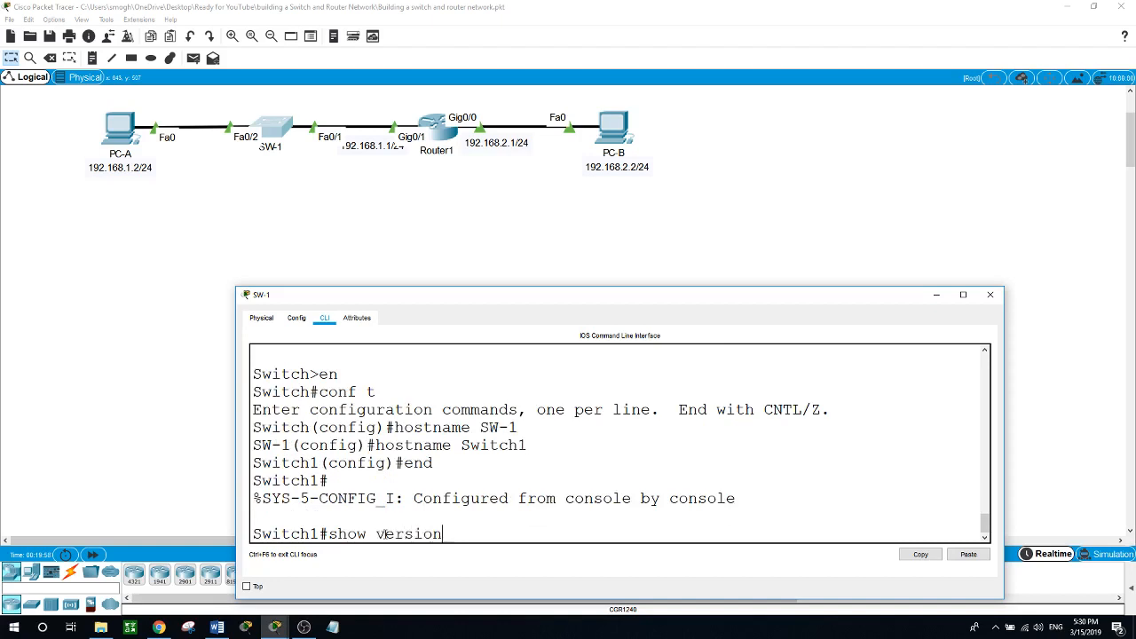
key(Return)
key(space)
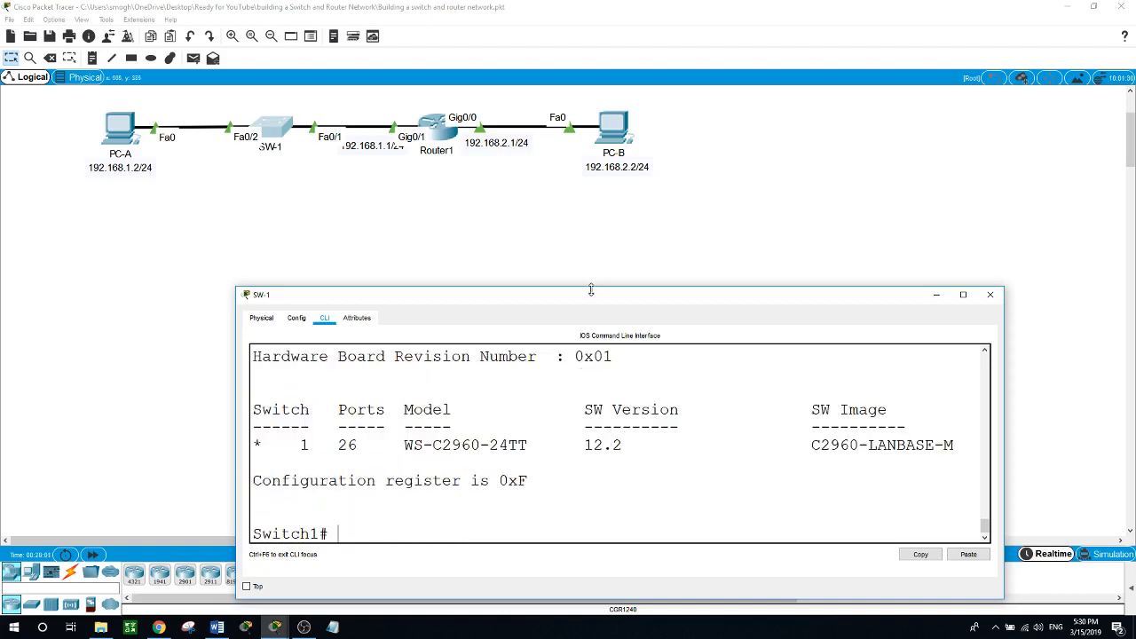
drag(595, 287, 530, 23)
scroll(585, 229, up, 3)
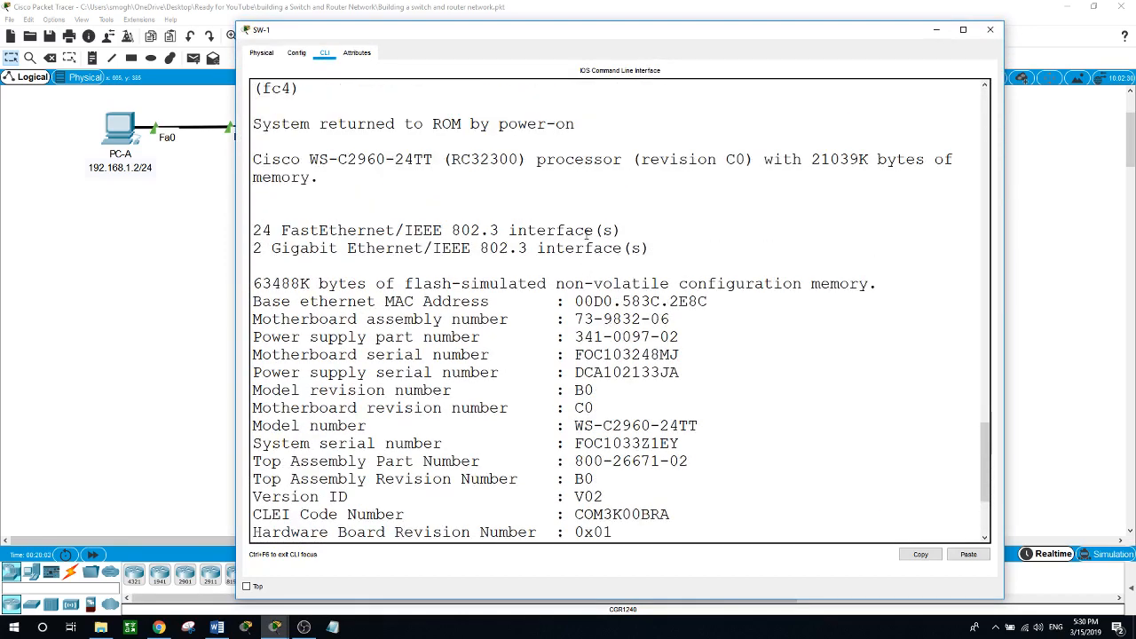
scroll(586, 229, up, 5)
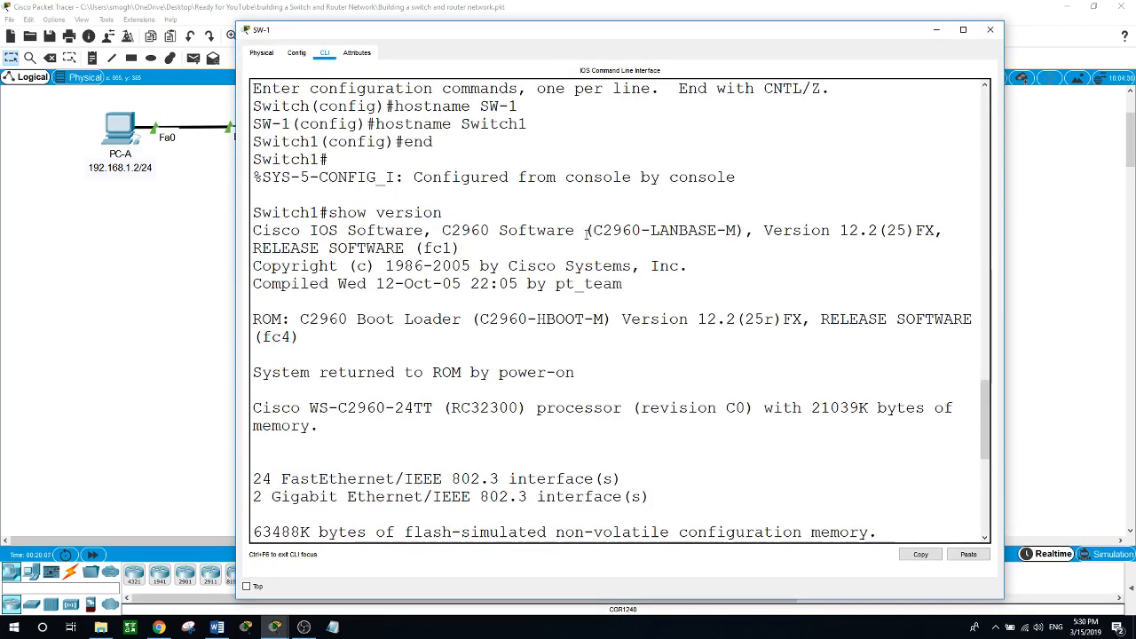
scroll(587, 230, down, 2)
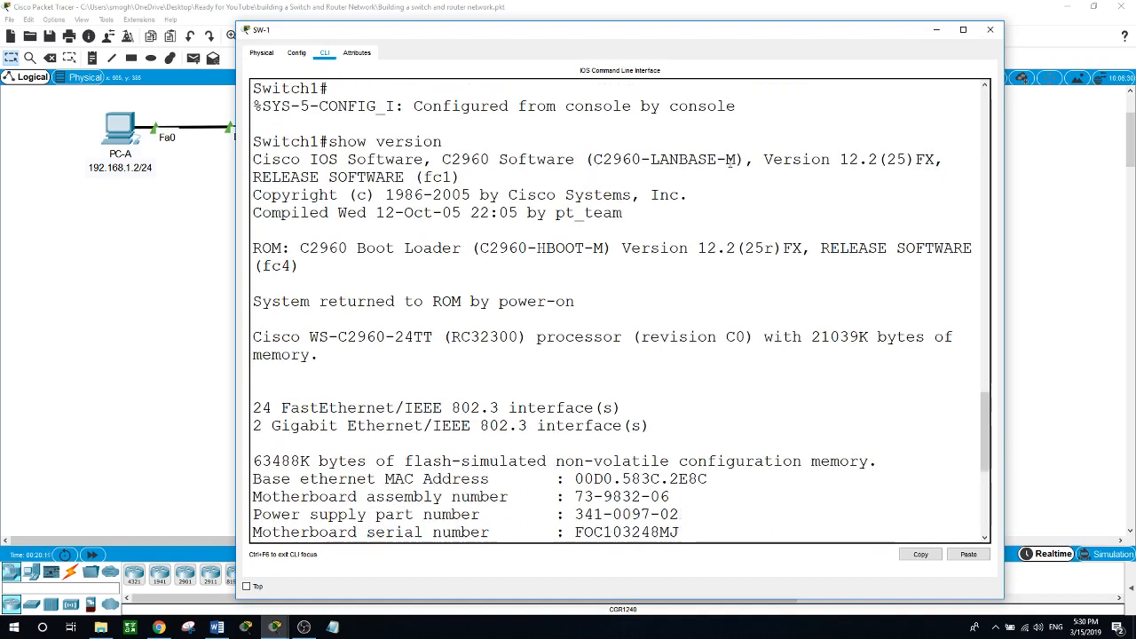
drag(763, 159, 877, 156)
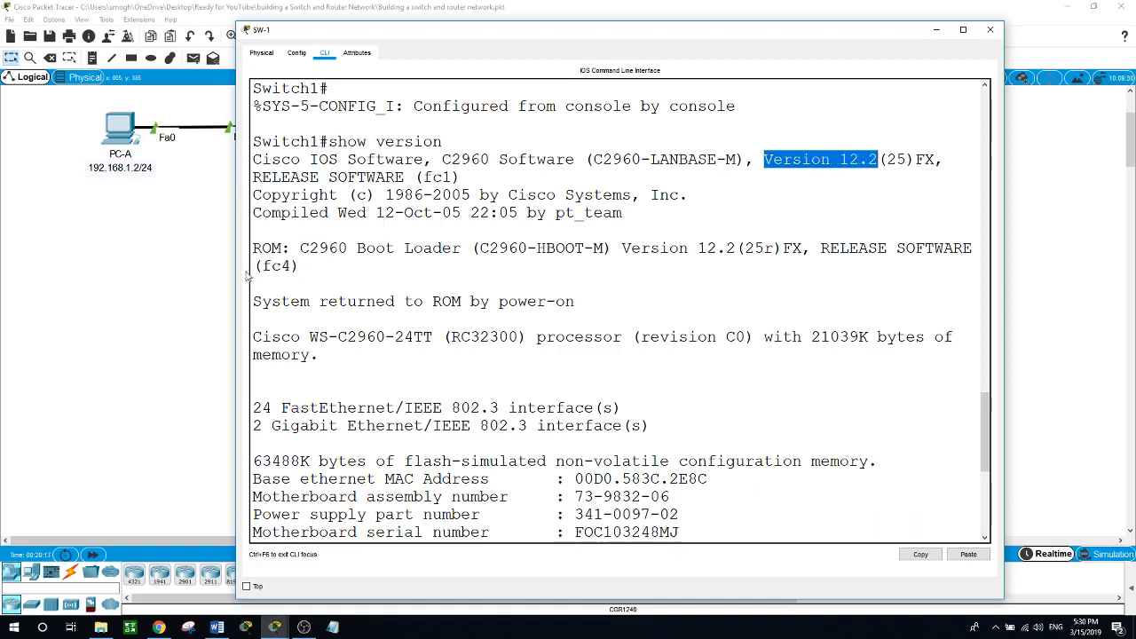
drag(236, 263, 98, 263)
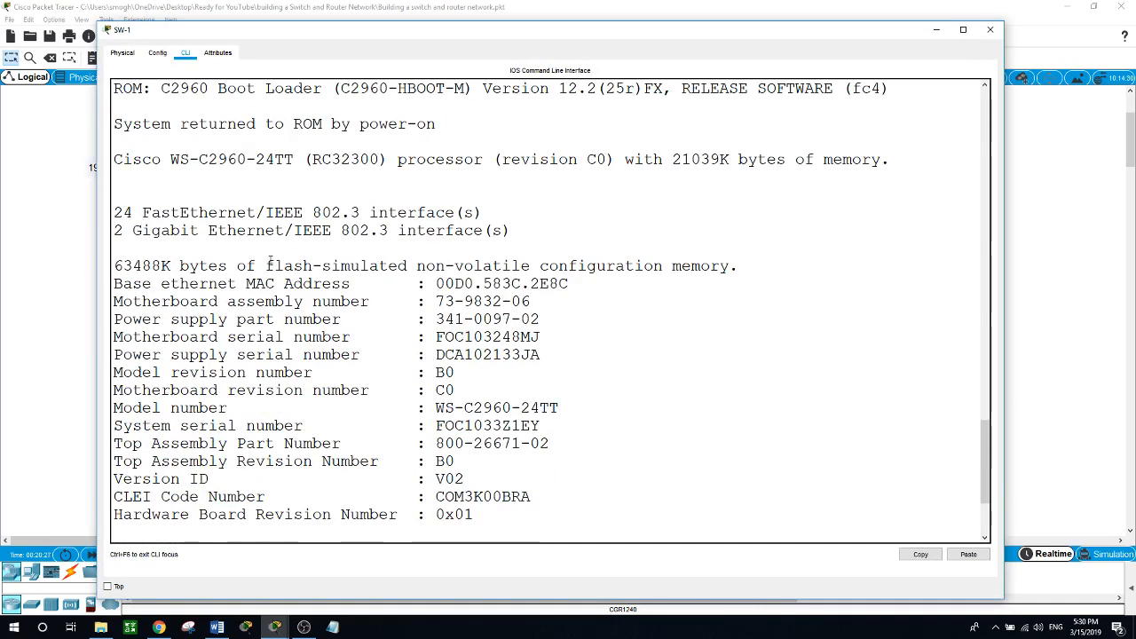
Highlight the non-volatile memory wording, Version ID V02 and model WS-C2960-24TT in the switch's version output.
drag(414, 264, 485, 263)
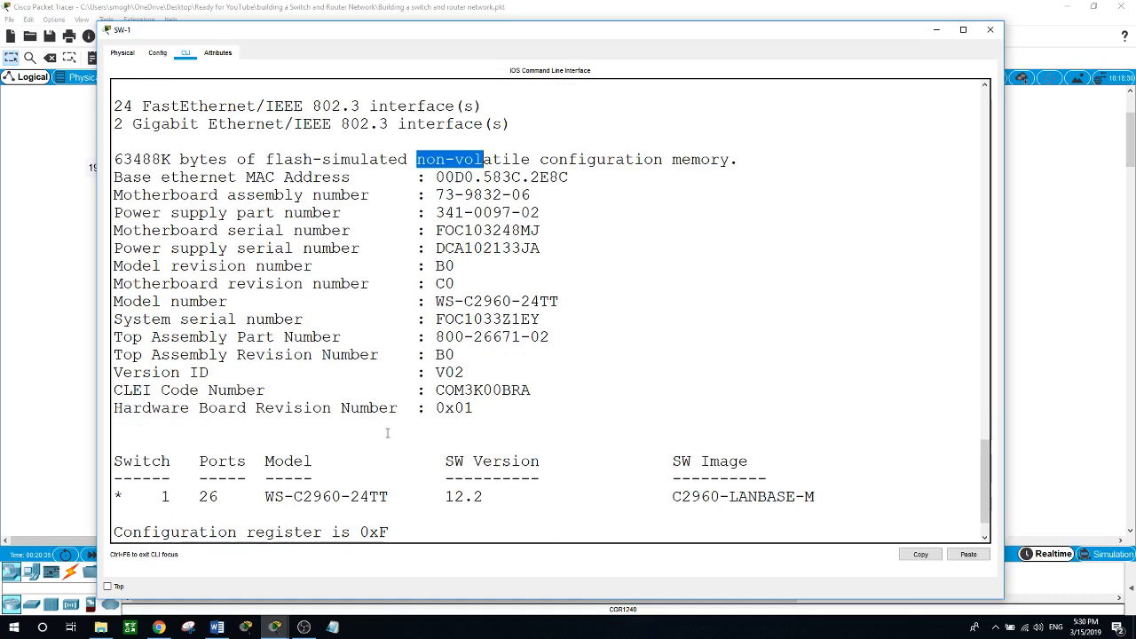
drag(217, 374, 170, 373)
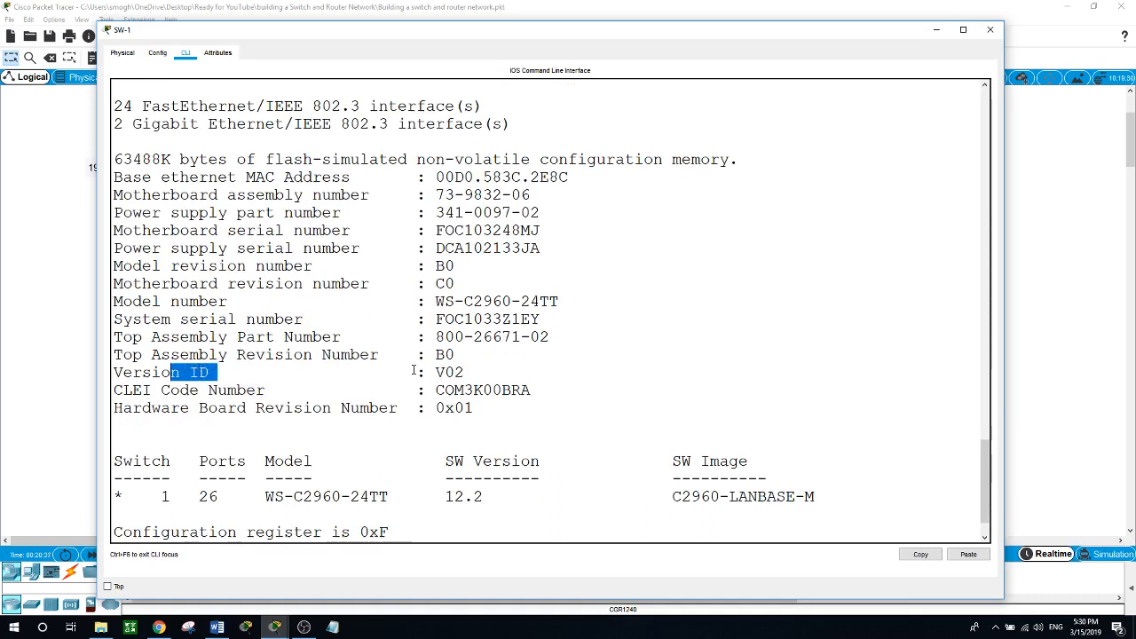
drag(431, 372, 466, 372)
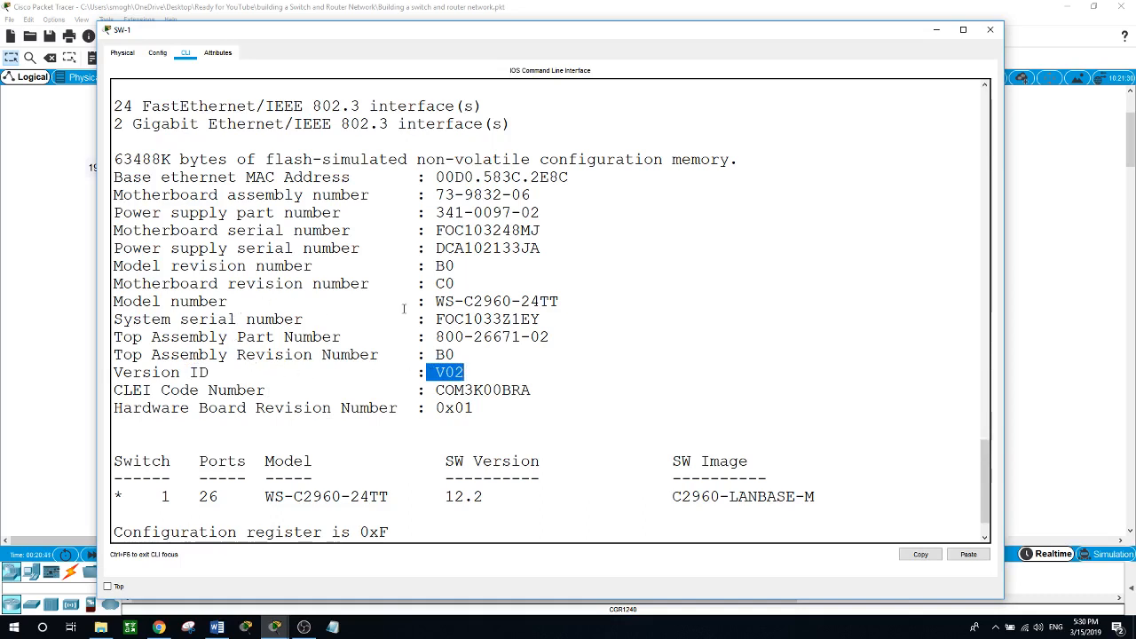
drag(435, 302, 563, 299)
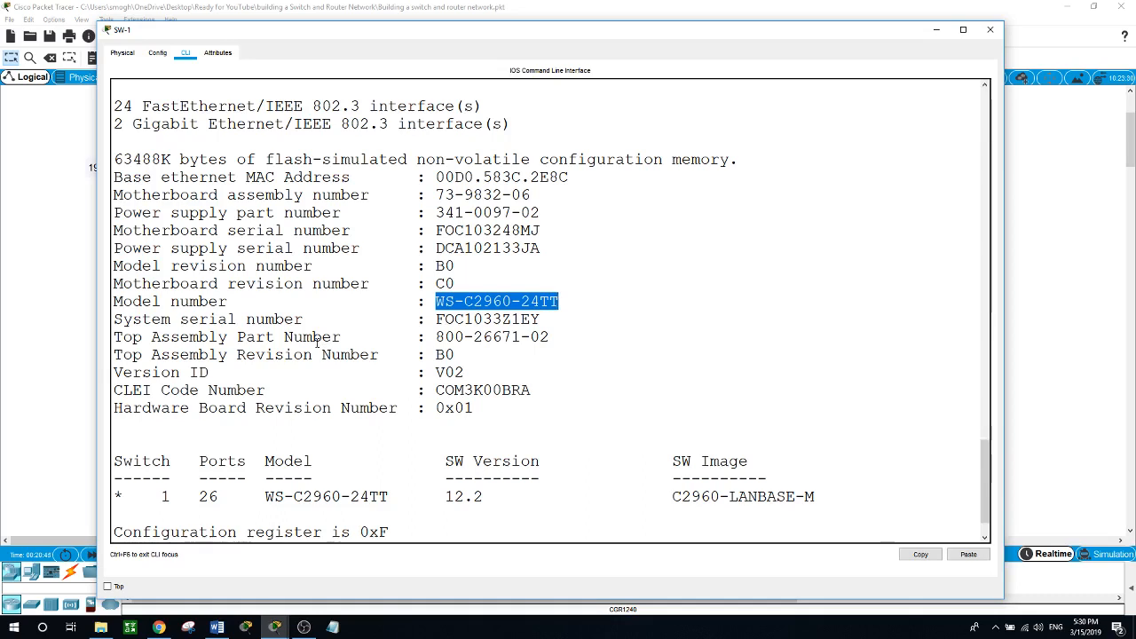
scroll(317, 343, up, 1)
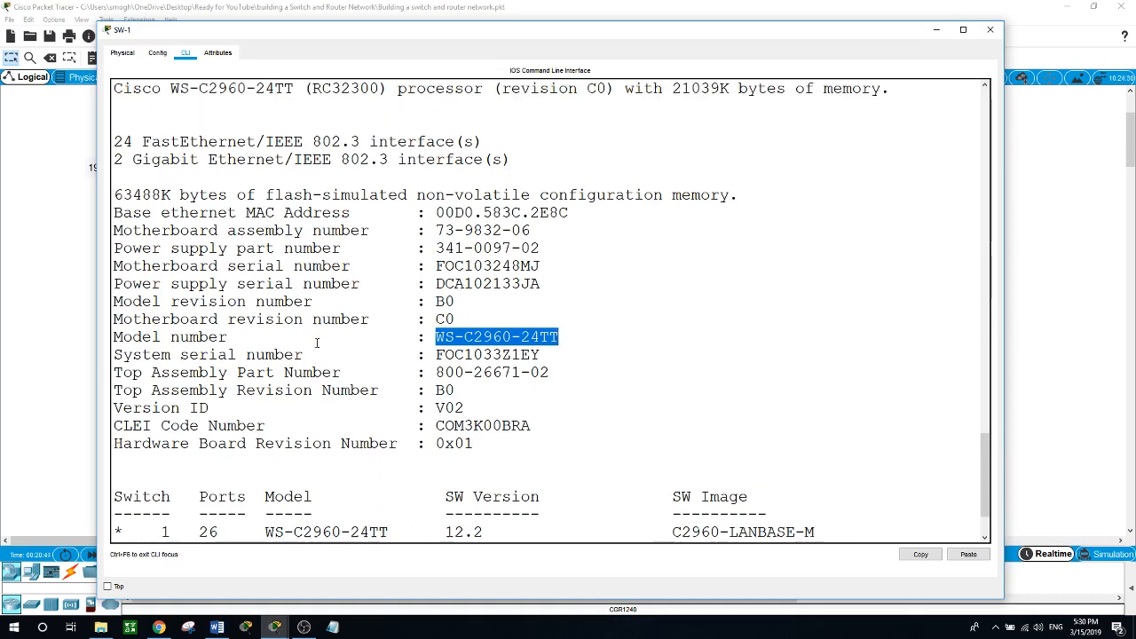
scroll(317, 342, up, 3)
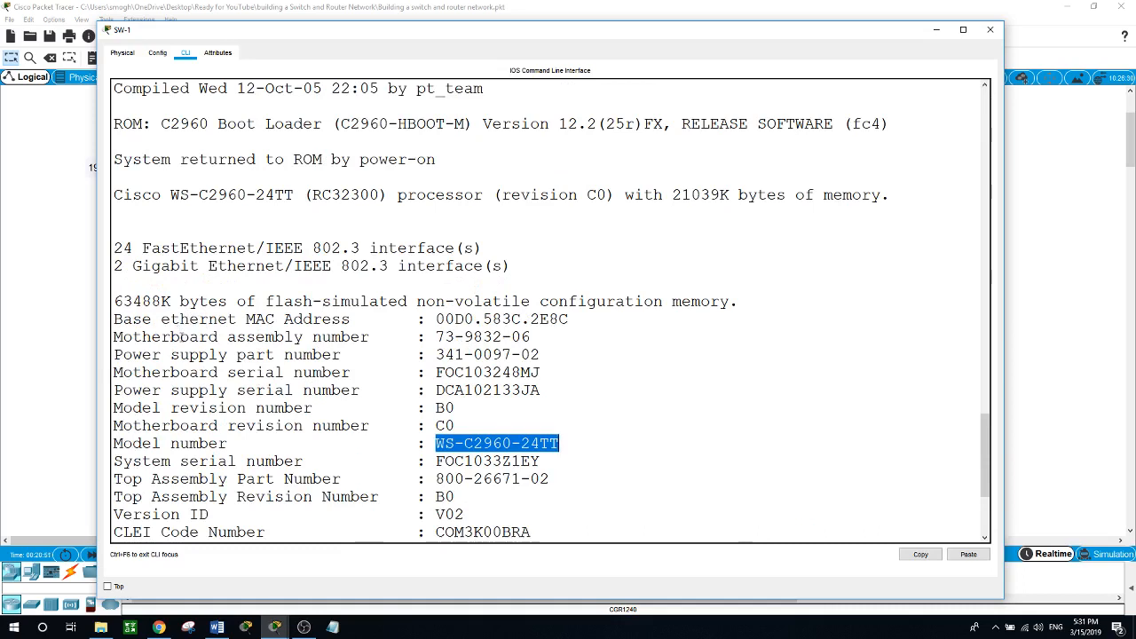
scroll(181, 336, up, 3)
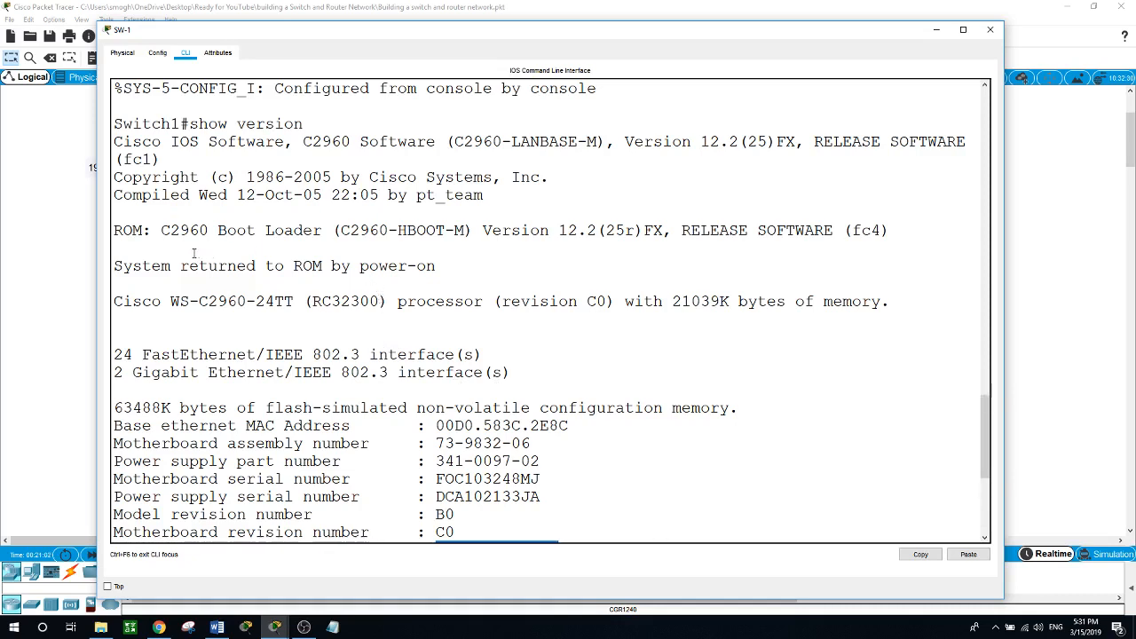
scroll(194, 254, down, 1)
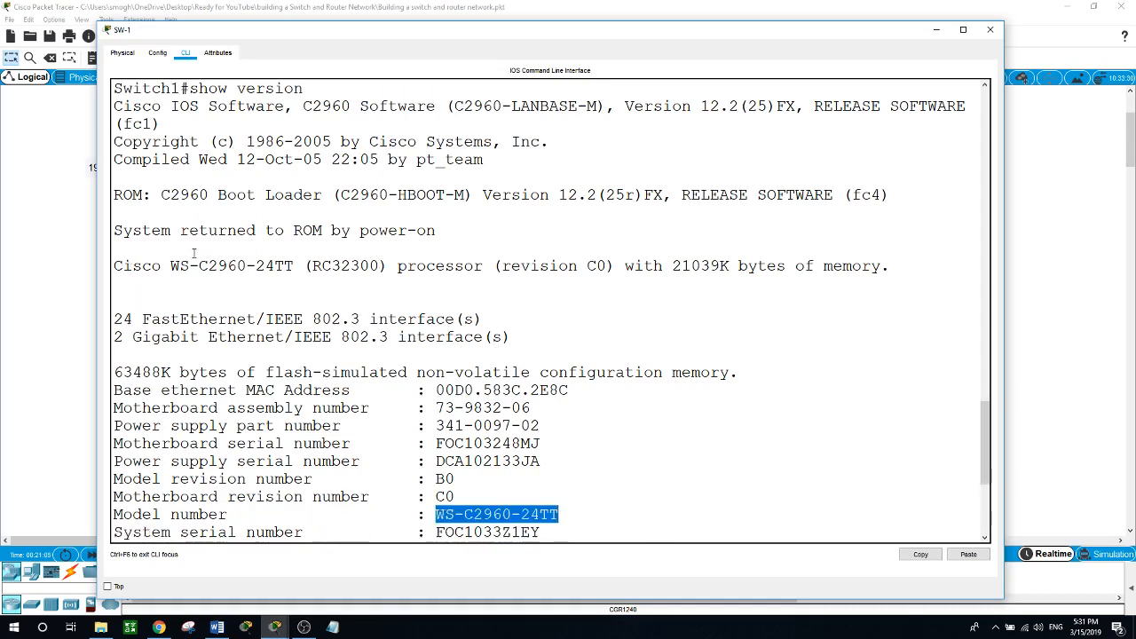
scroll(194, 254, down, 2)
scroll(194, 254, down, 5)
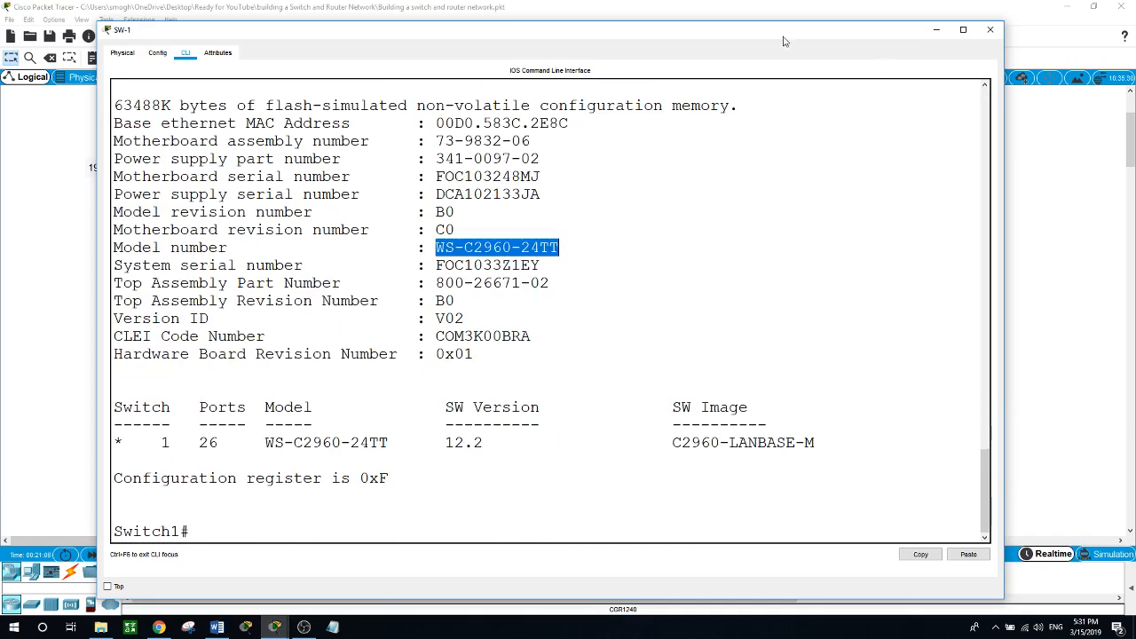
Rerun 'show version' at the Switch1 prompt, page past --More--, and close the switch window.
drag(773, 25, 789, 182)
click(825, 340)
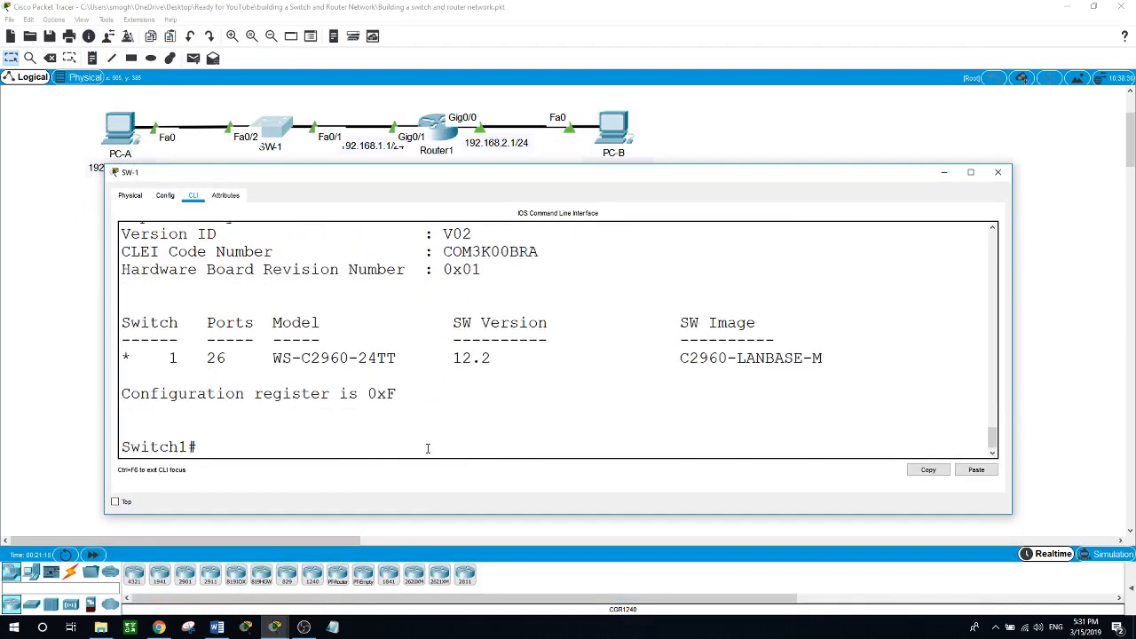
text(show version)
key(Return)
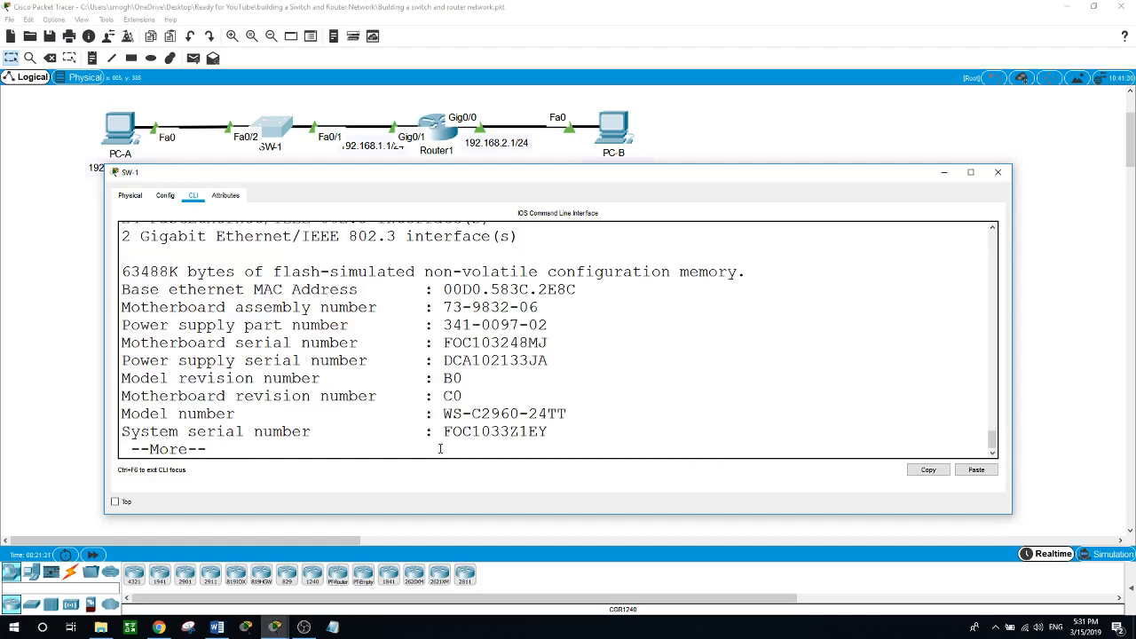
key(space)
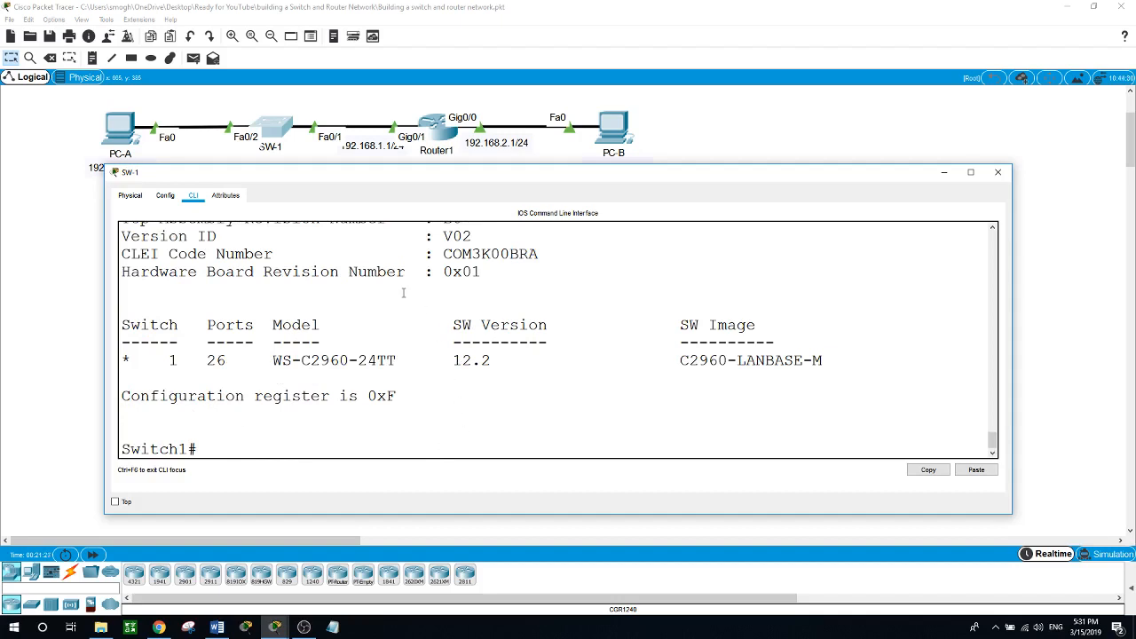
click(997, 171)
Run 'show ip route' on Router1 and highlight the connected route C for 192.168.1.0.
click(435, 138)
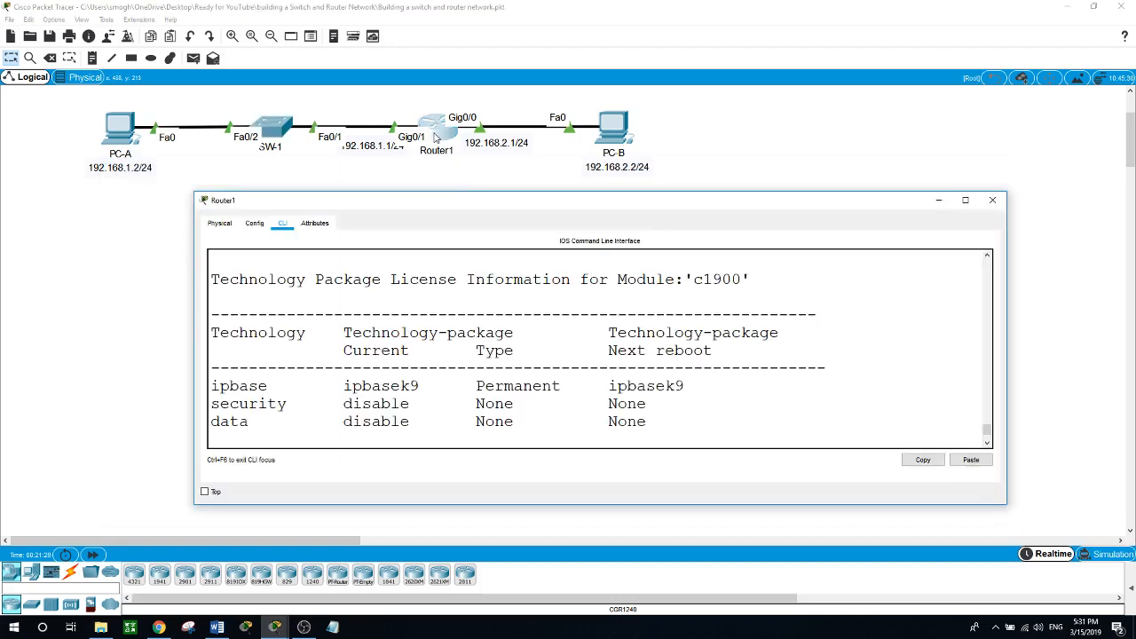
drag(486, 201, 437, 269)
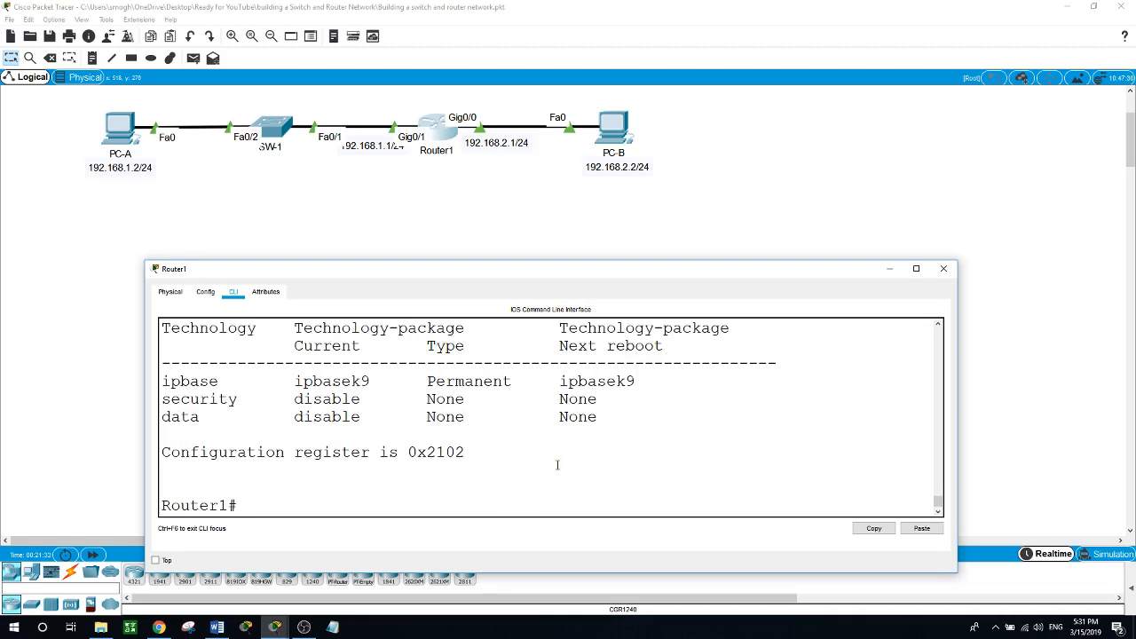
text(show ip route)
key(Return)
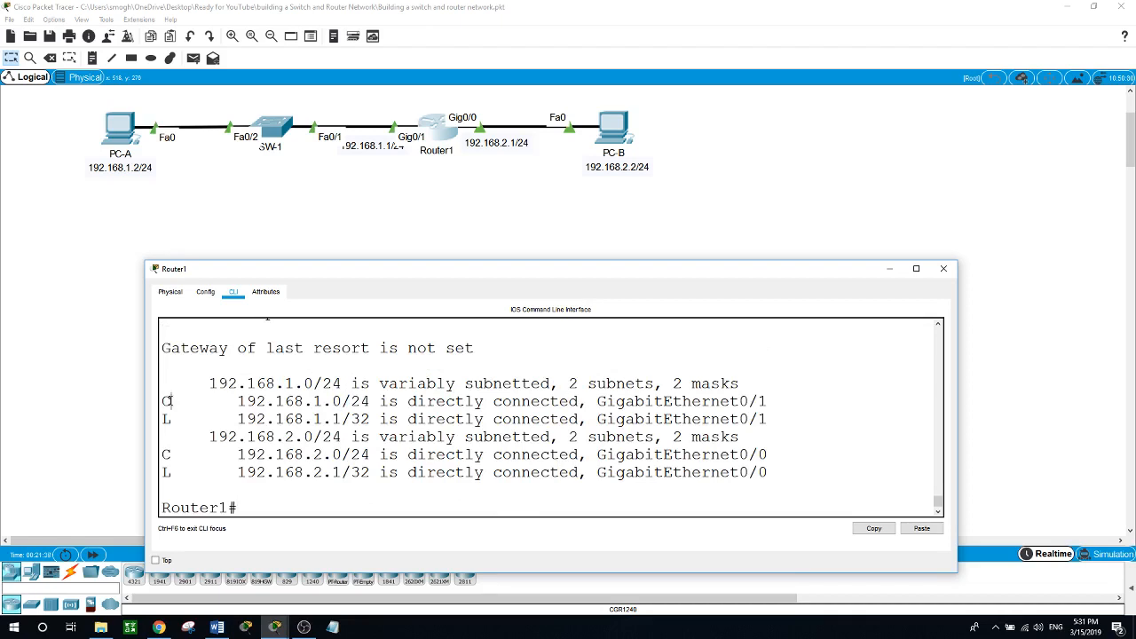
drag(174, 401, 162, 401)
drag(238, 401, 343, 403)
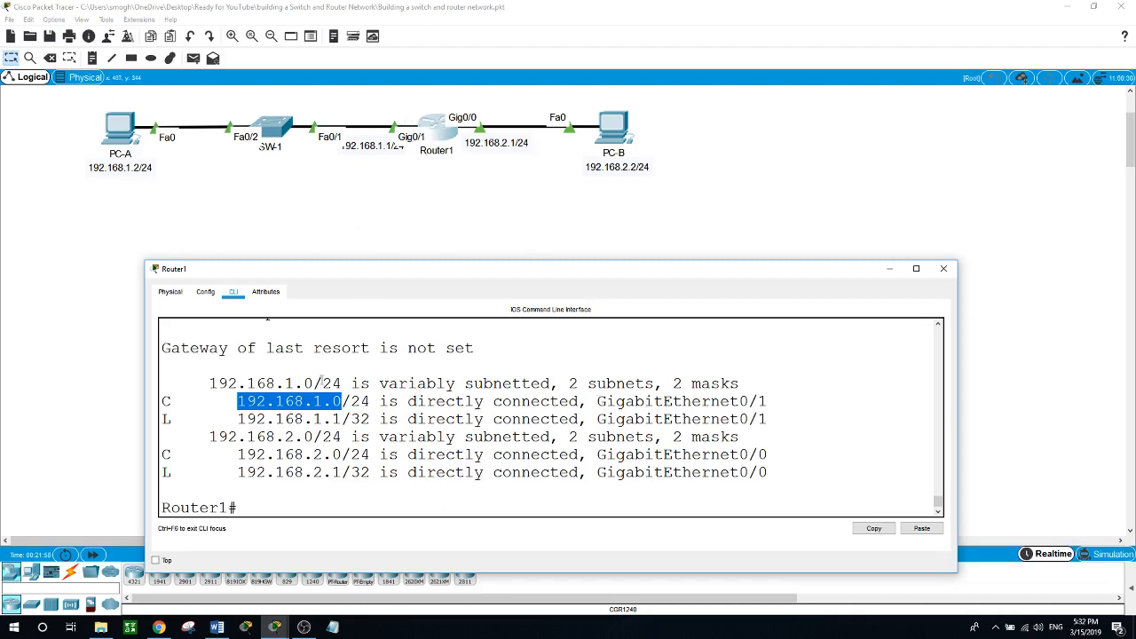
Highlight the route code and 192.168.2.0 network in the previous route output.
drag(172, 454, 163, 454)
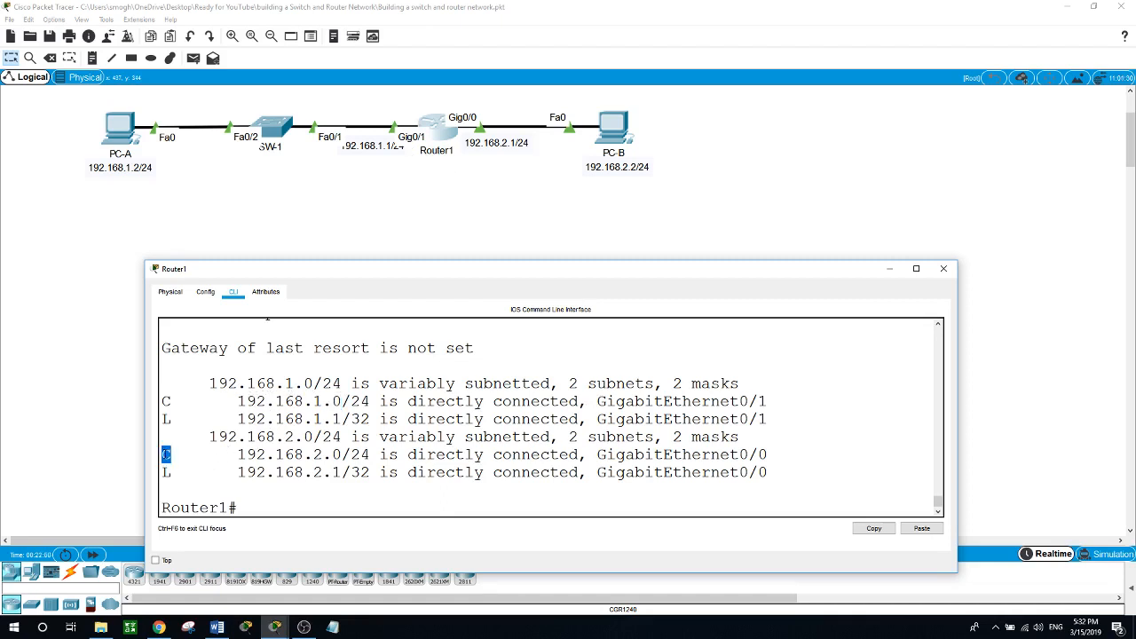
click(237, 454)
drag(237, 455, 342, 454)
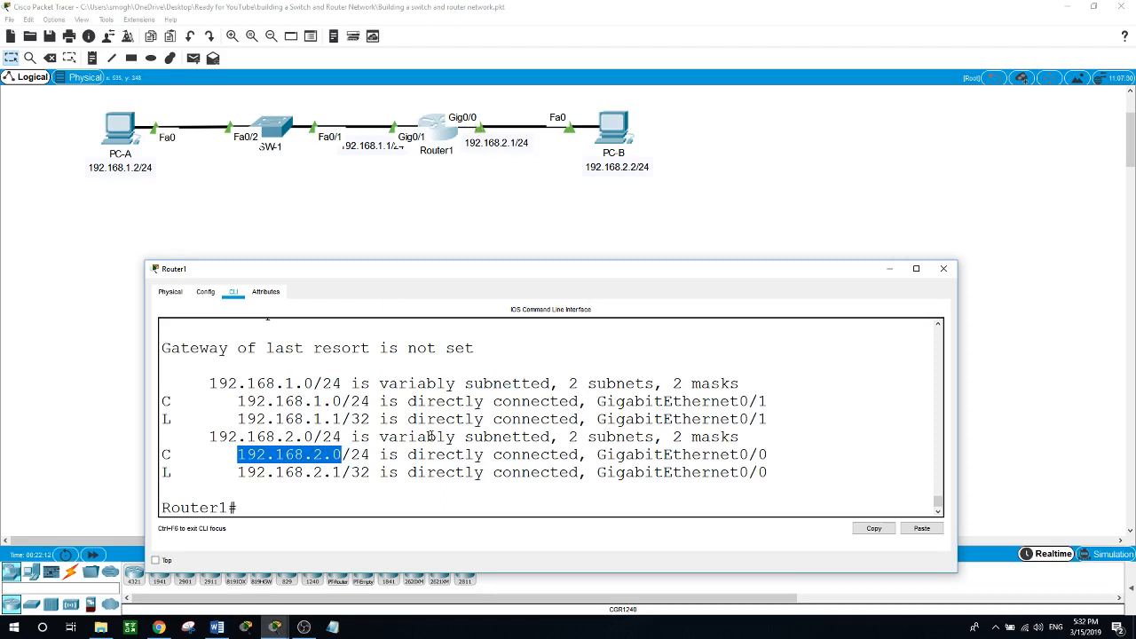
click(365, 501)
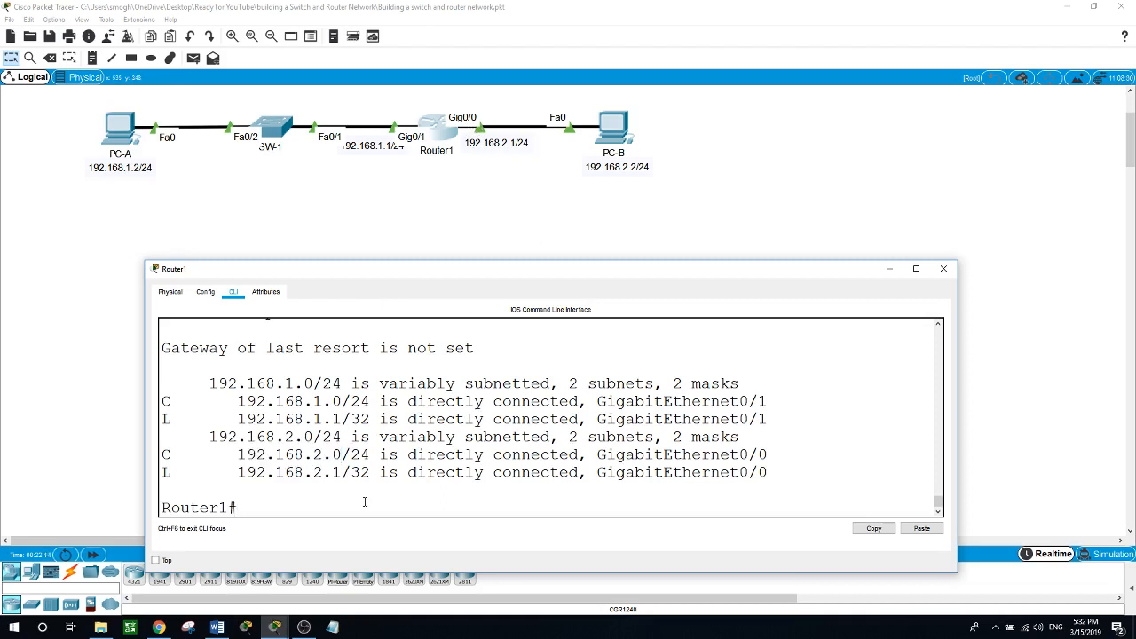
Run 'show ip route connected' on Router1 using Tab completion.
text(so)
text(how ip route con)
key(Tab)
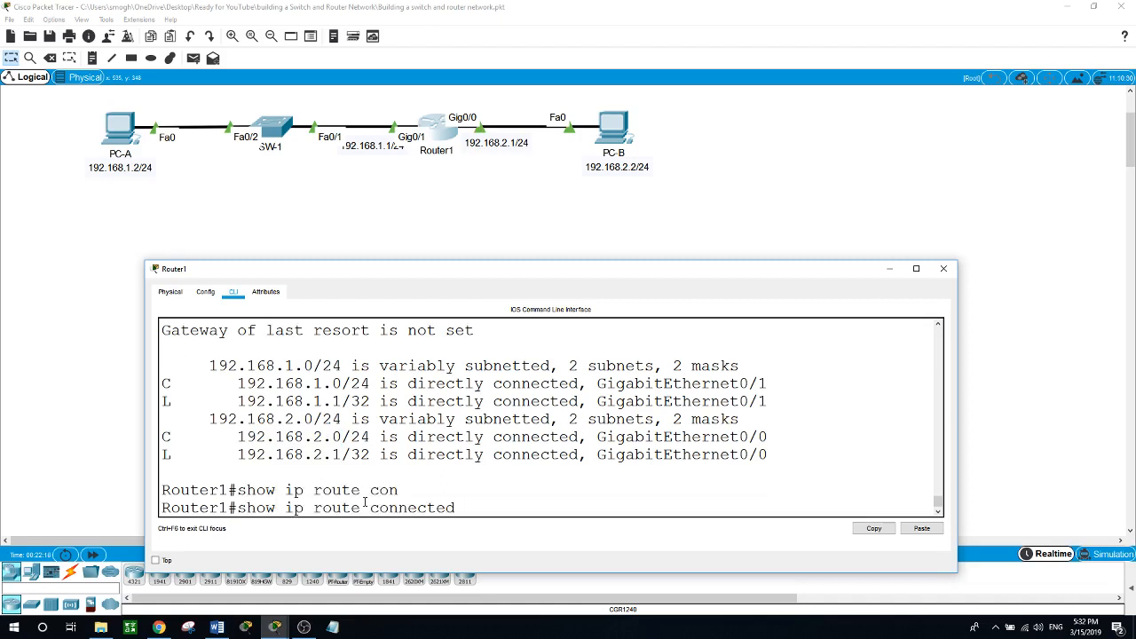
key(Return)
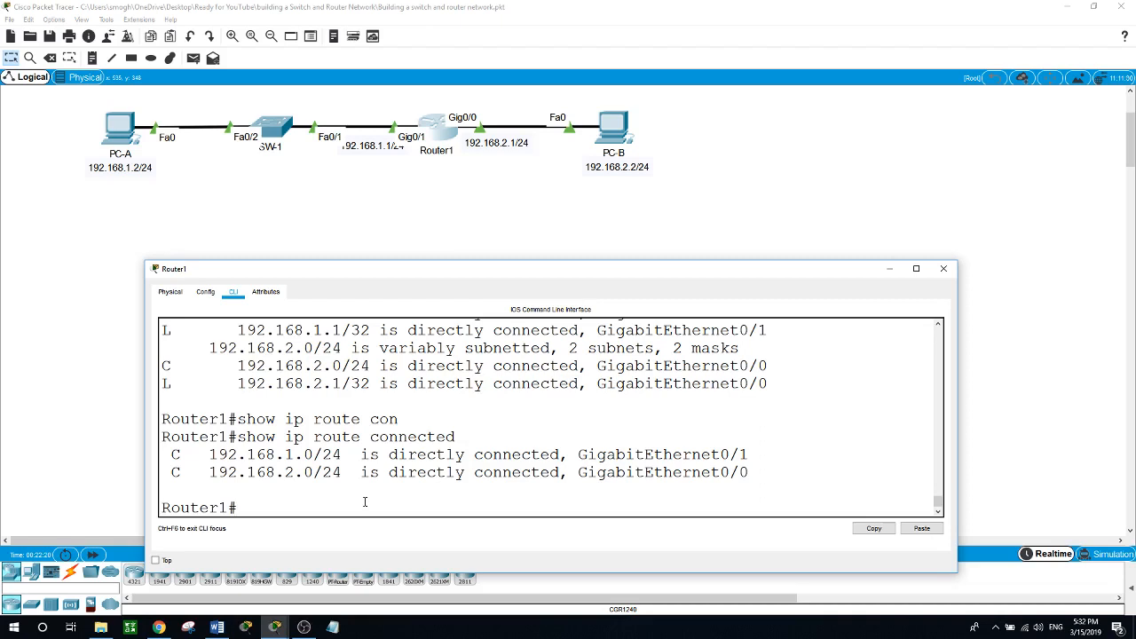
Highlight the C code, 192.168.1.0/24, and the GigabitEthernet0/1 and 0/0 interface names.
double_click(177, 472)
drag(210, 454, 312, 455)
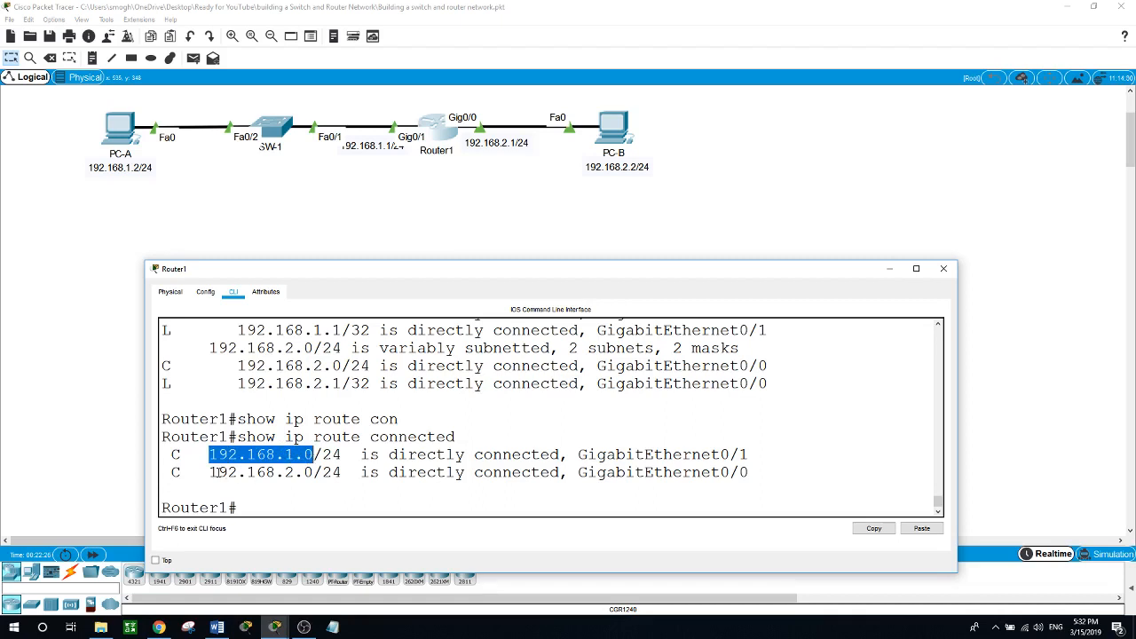
drag(212, 472, 341, 455)
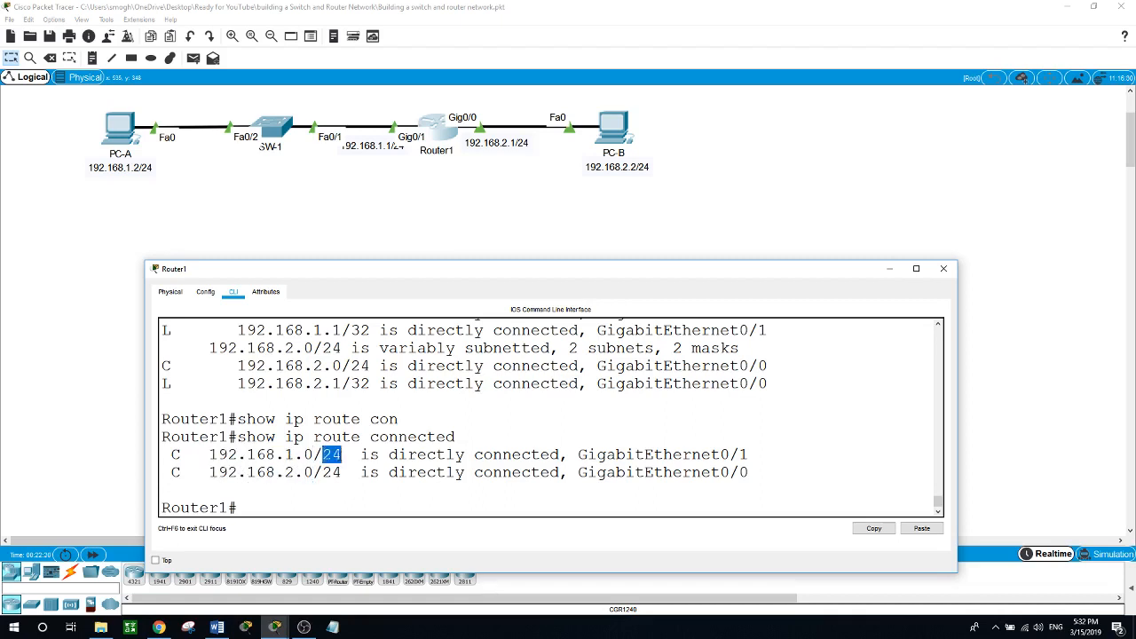
drag(577, 454, 758, 452)
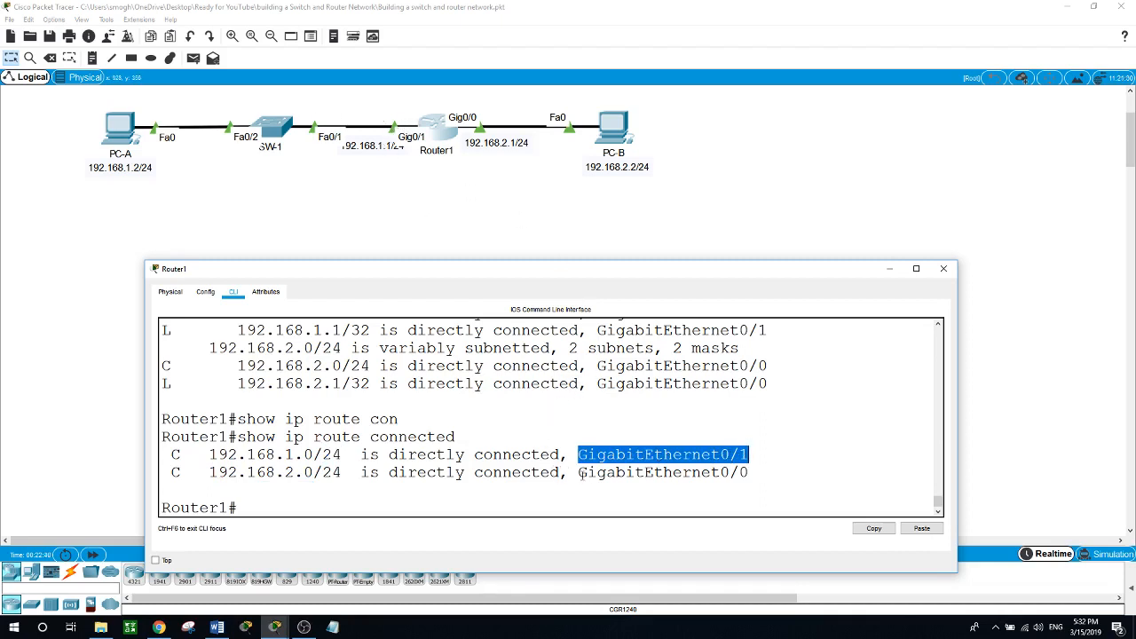
drag(580, 472, 733, 473)
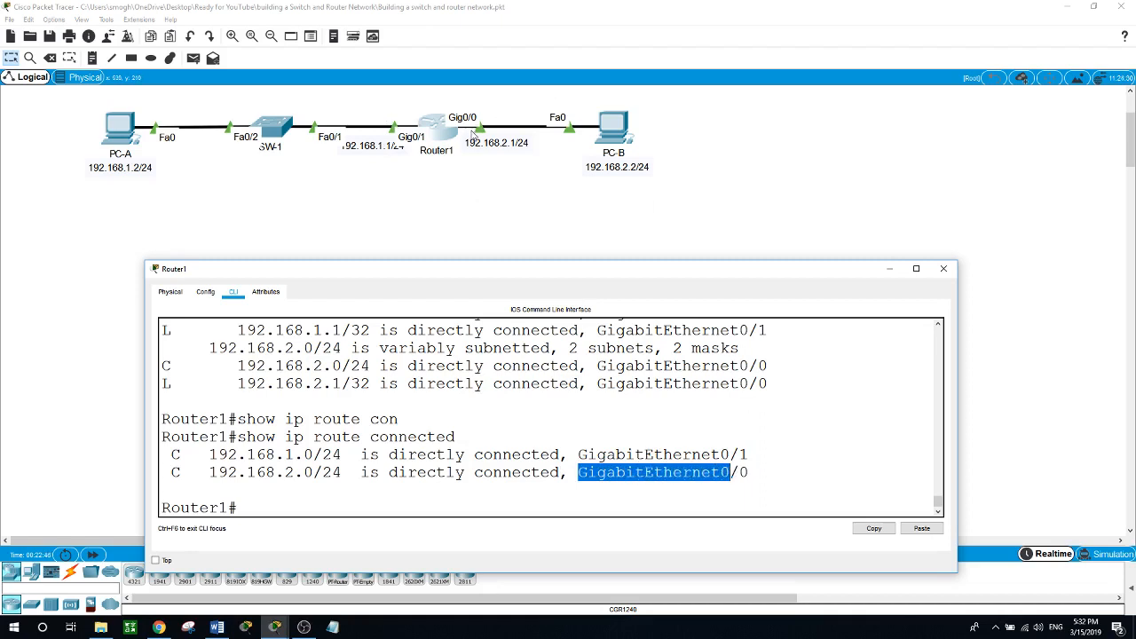
click(441, 503)
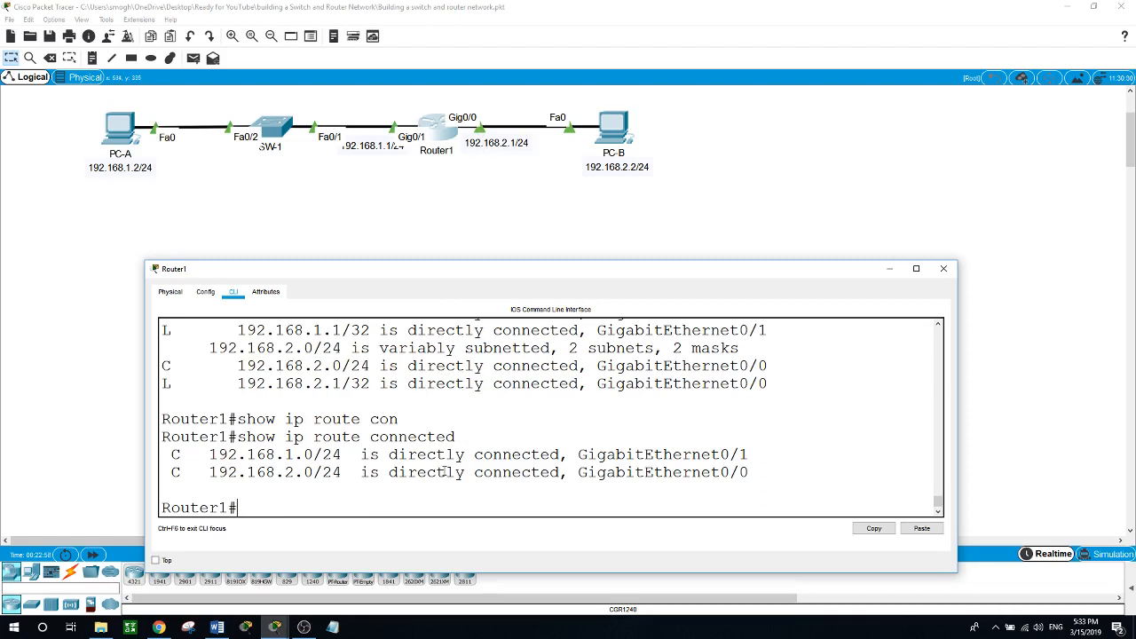
Run 'show interfaces gigabitEthernet 0/0' with Tab completion and enlarge the Router1 console.
text(show int)
key(Tab)
text(g)
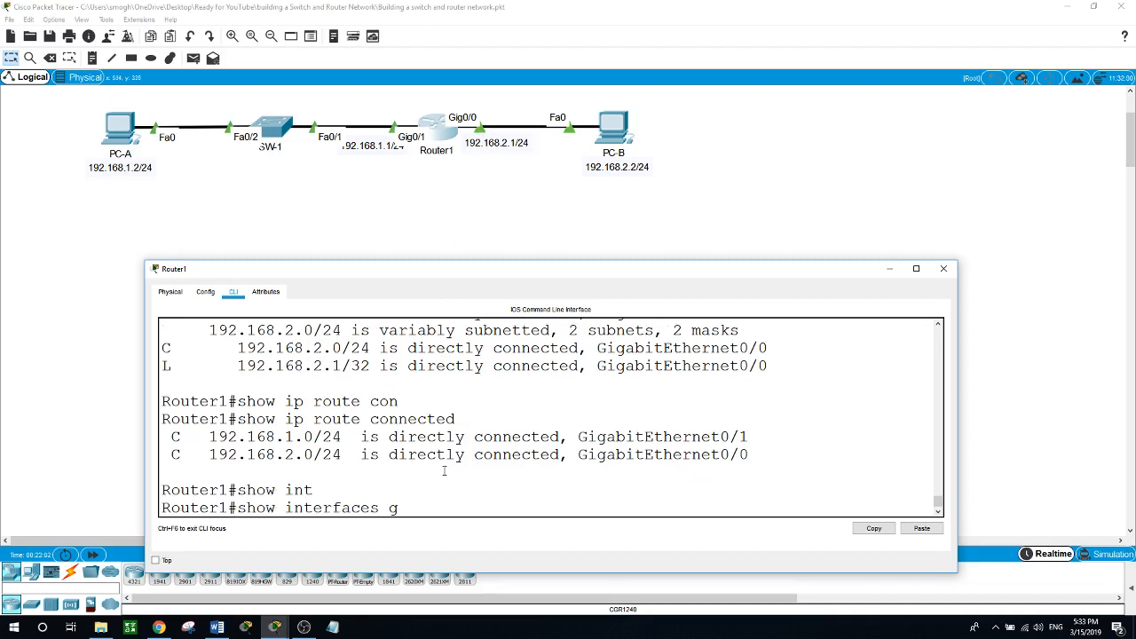
key(Tab)
text(0/0)
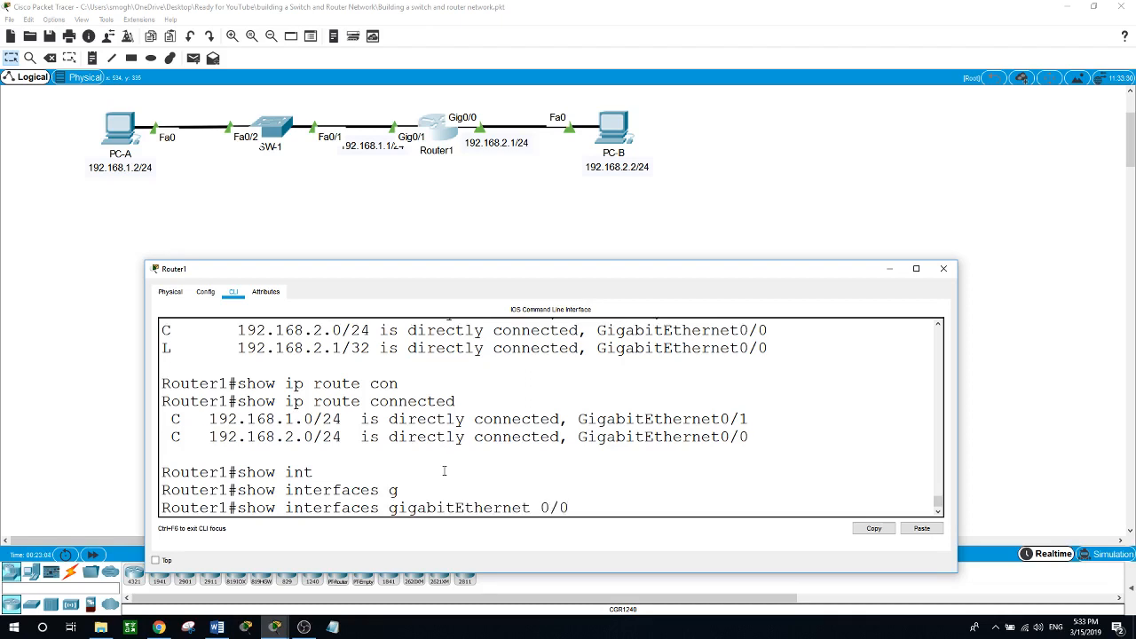
key(Return)
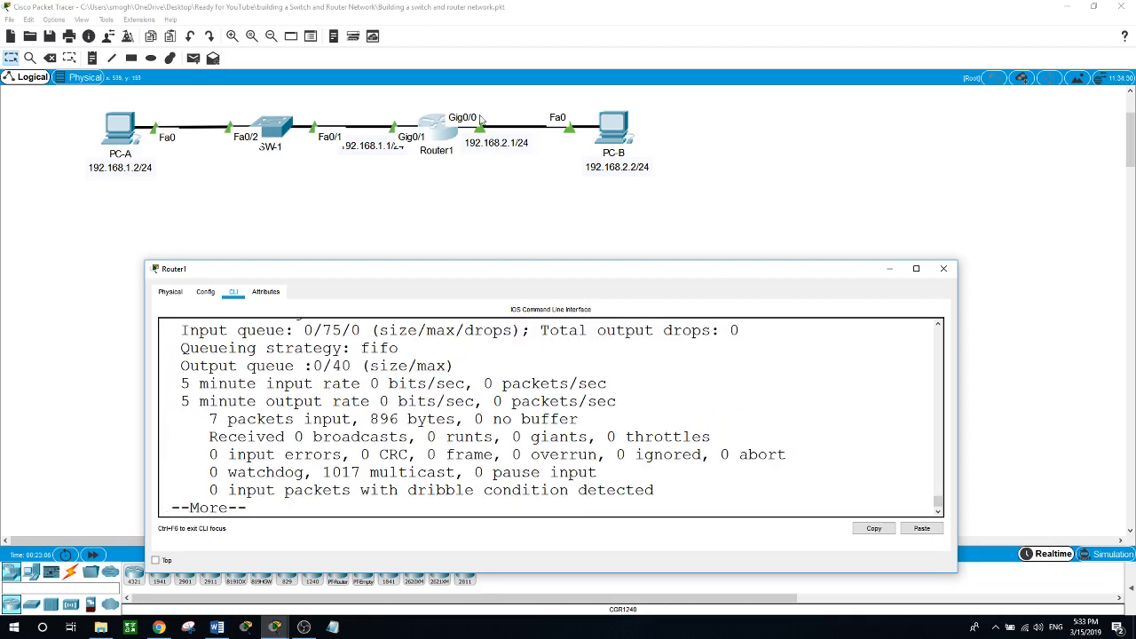
drag(506, 261, 487, 86)
scroll(563, 392, up, 2)
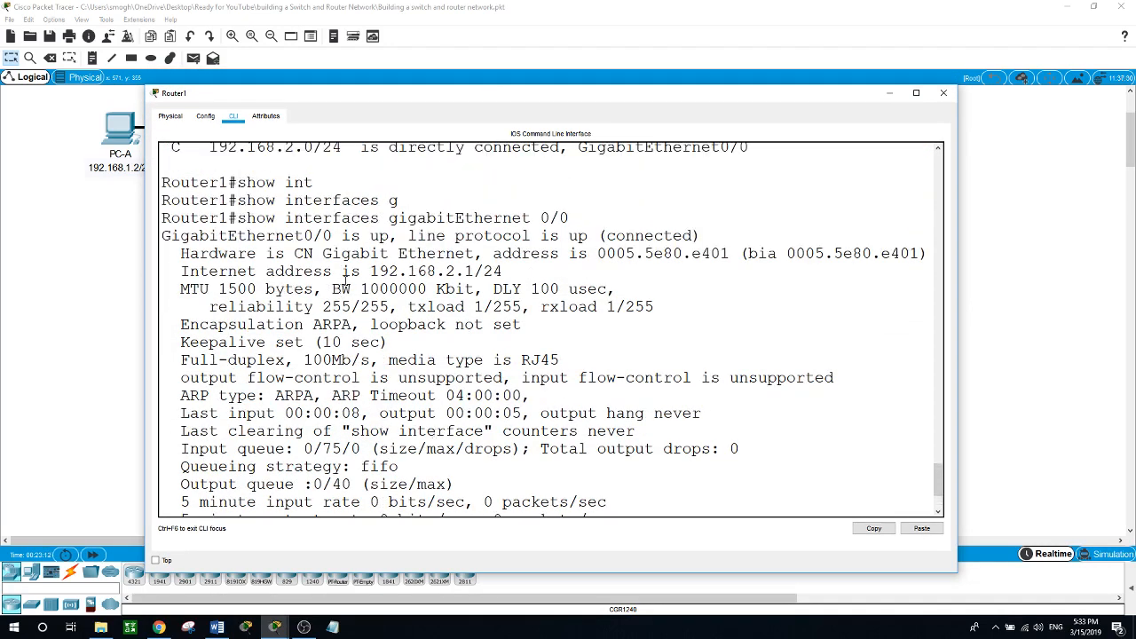
Highlight Gig0/0's line protocol up status and Full-duplex setting, paging past --More--.
drag(164, 235, 694, 235)
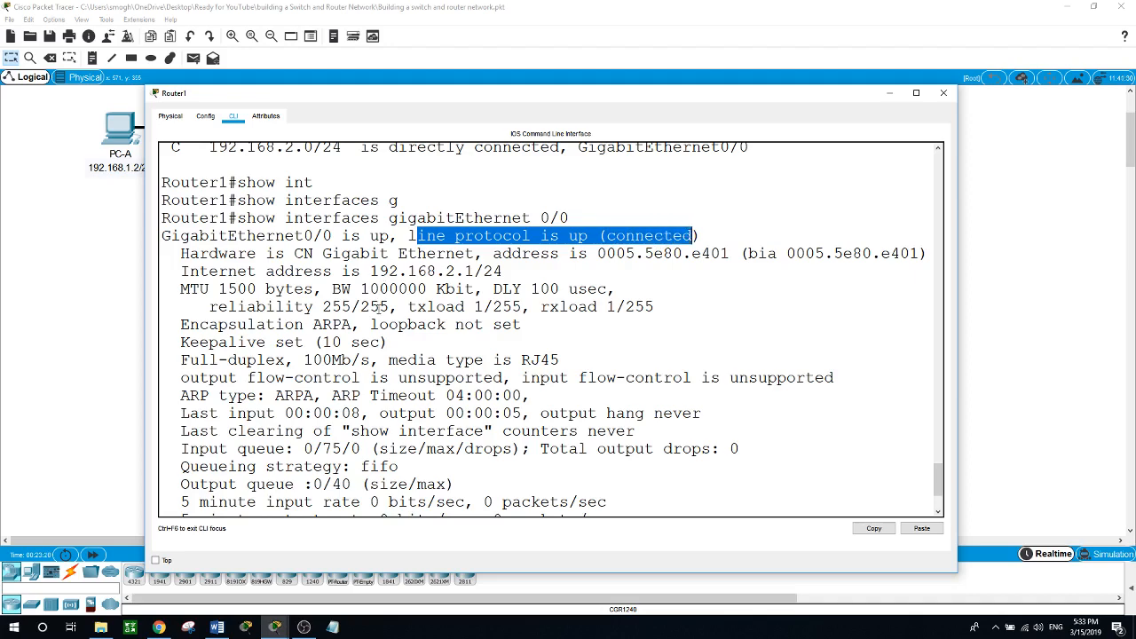
scroll(380, 306, down, 1)
scroll(380, 306, down, 3)
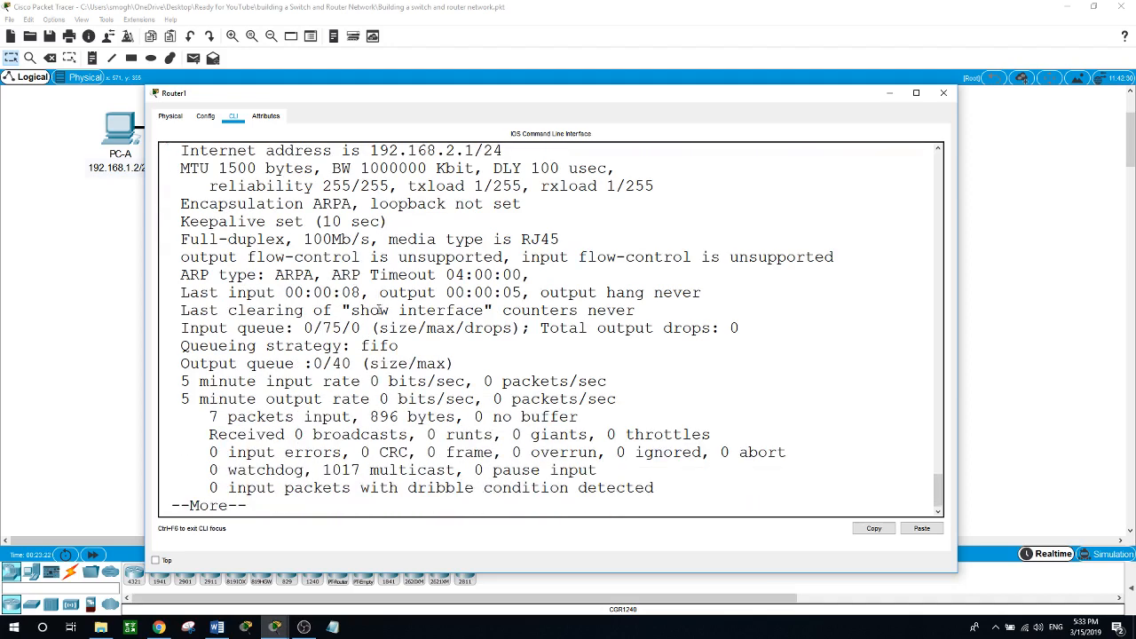
key(space)
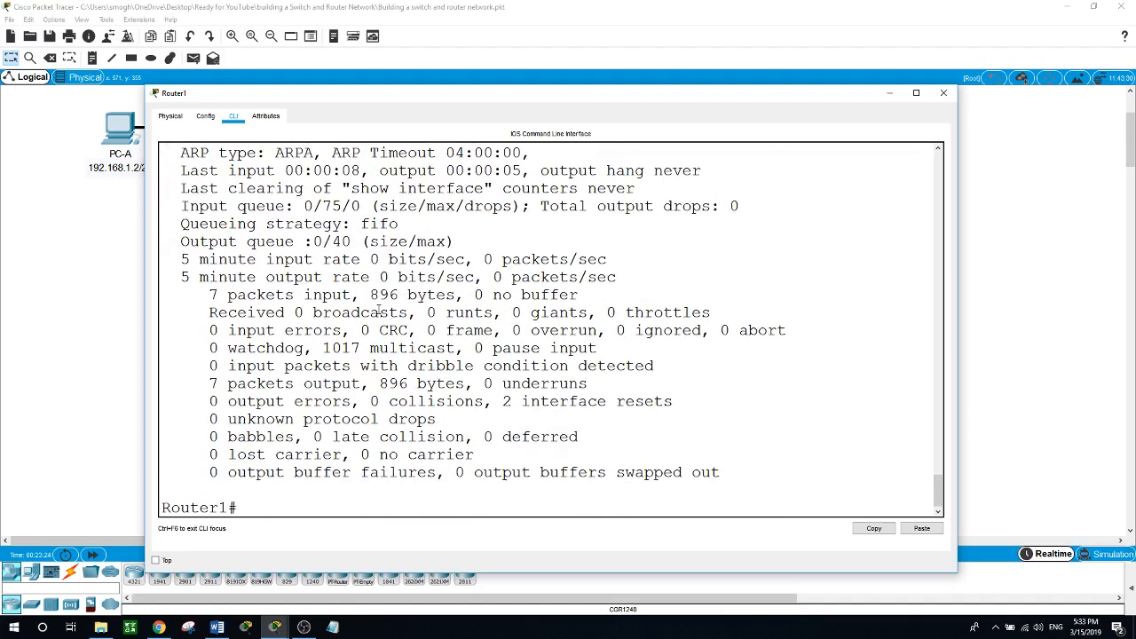
scroll(355, 346, up, 5)
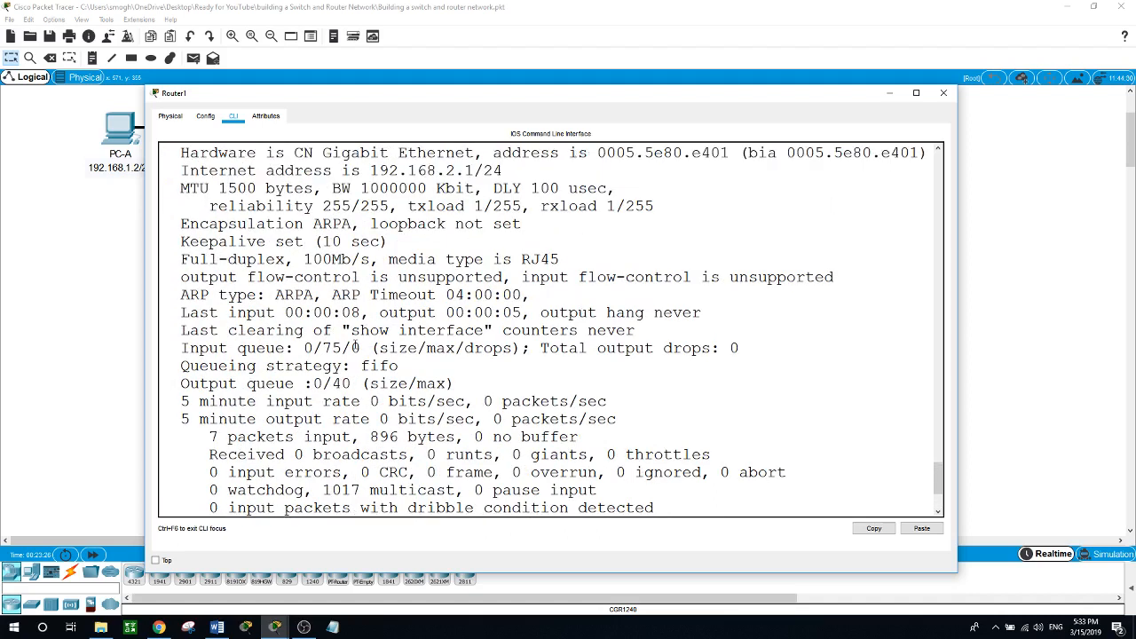
scroll(355, 346, up, 1)
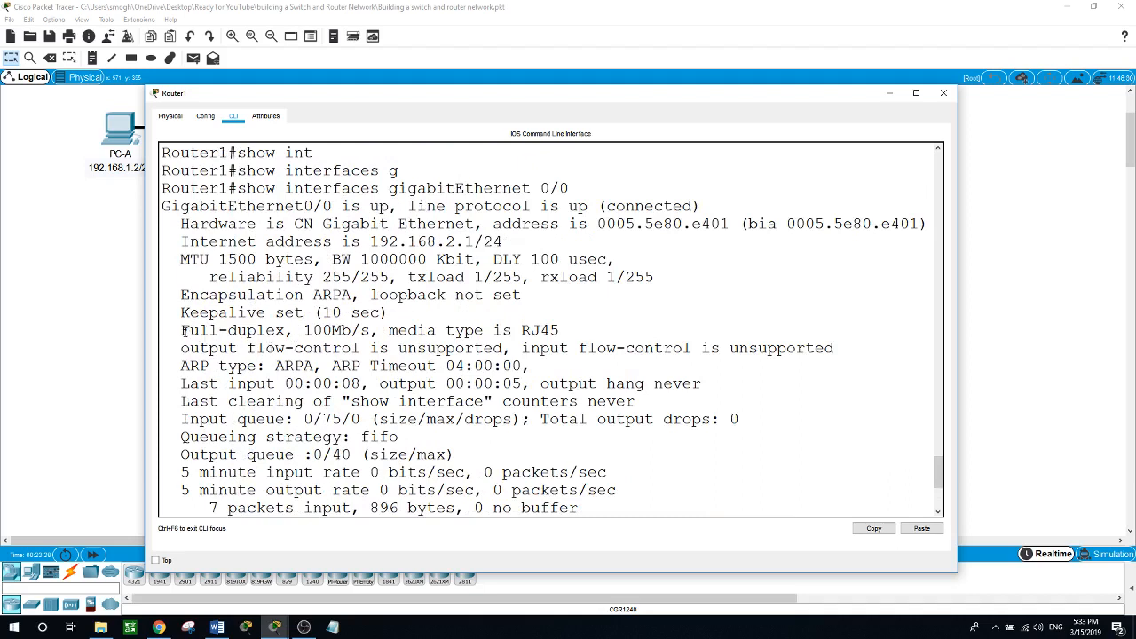
drag(183, 330, 304, 329)
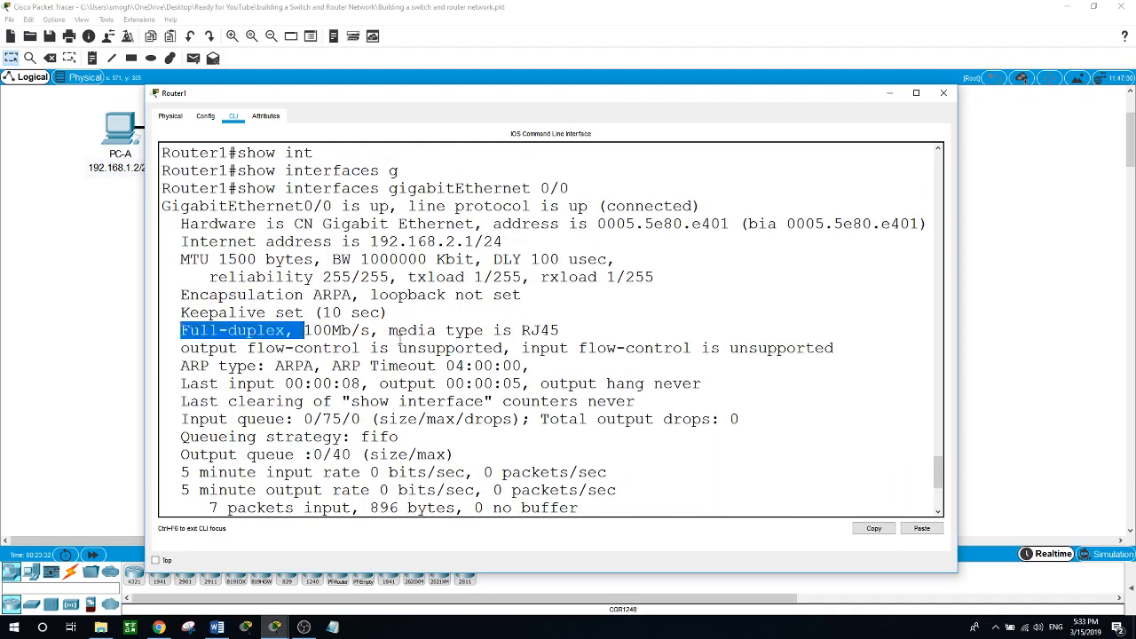
scroll(621, 266, up, 2)
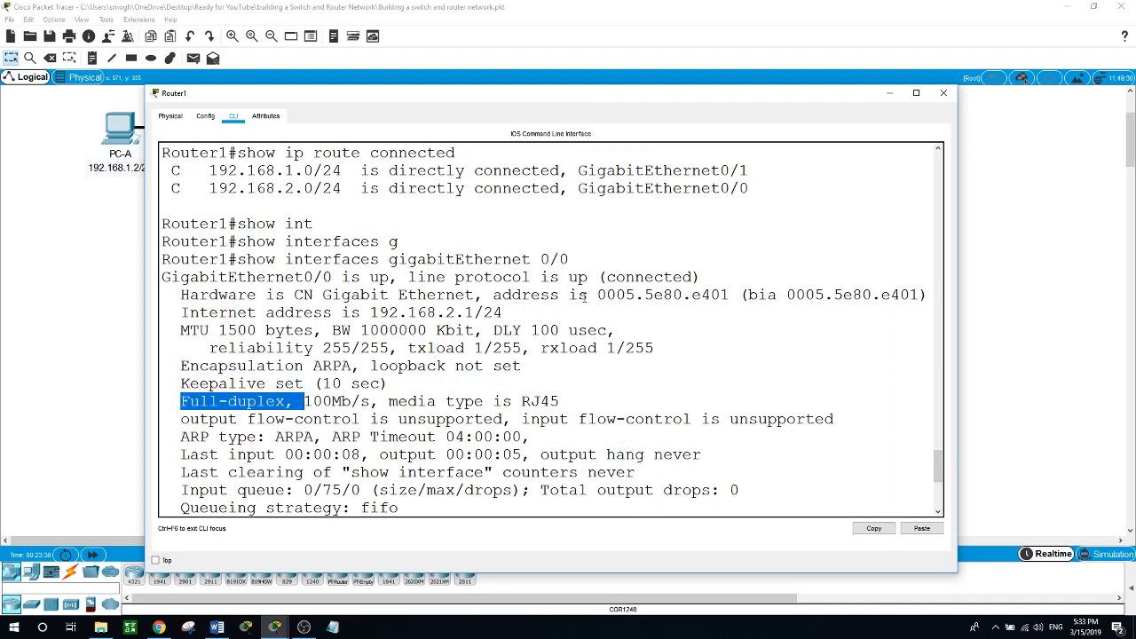
Highlight Gig0/0's MAC, burned-in address and IP address, then reposition the console.
drag(598, 295, 721, 294)
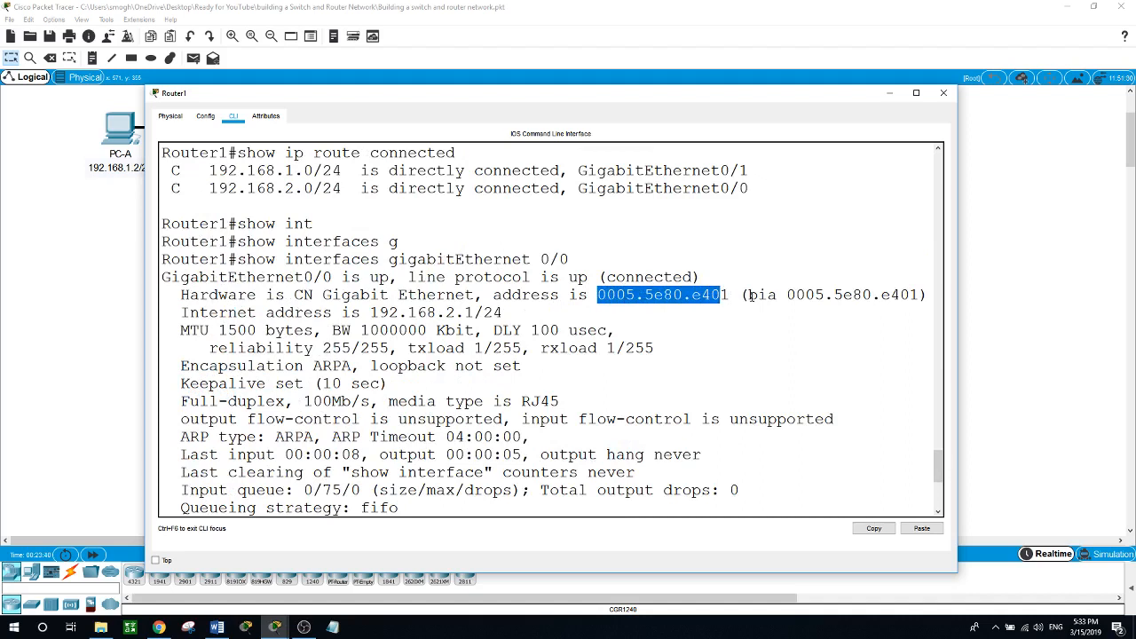
drag(750, 297, 911, 296)
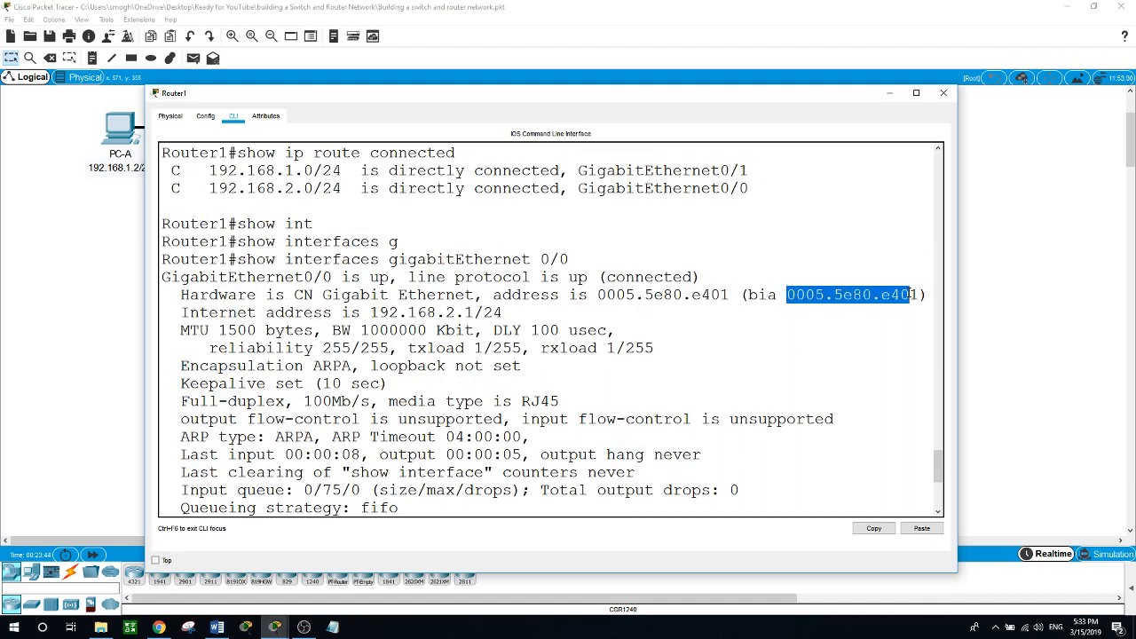
scroll(260, 338, down, 1)
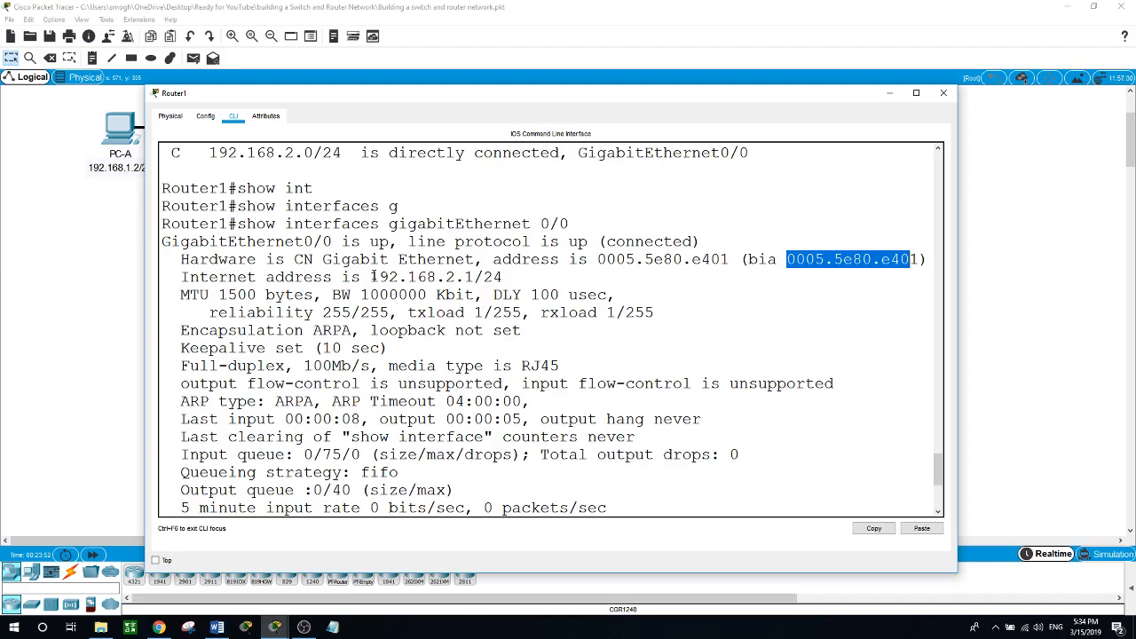
drag(371, 276, 487, 277)
drag(546, 101, 519, 209)
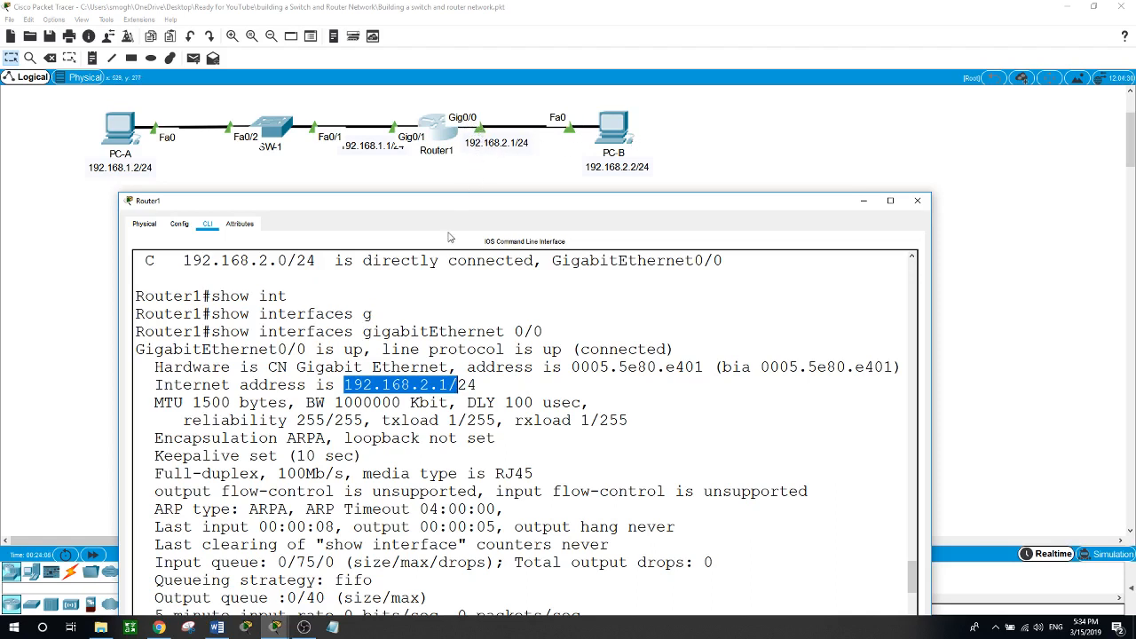
drag(443, 204, 442, 186)
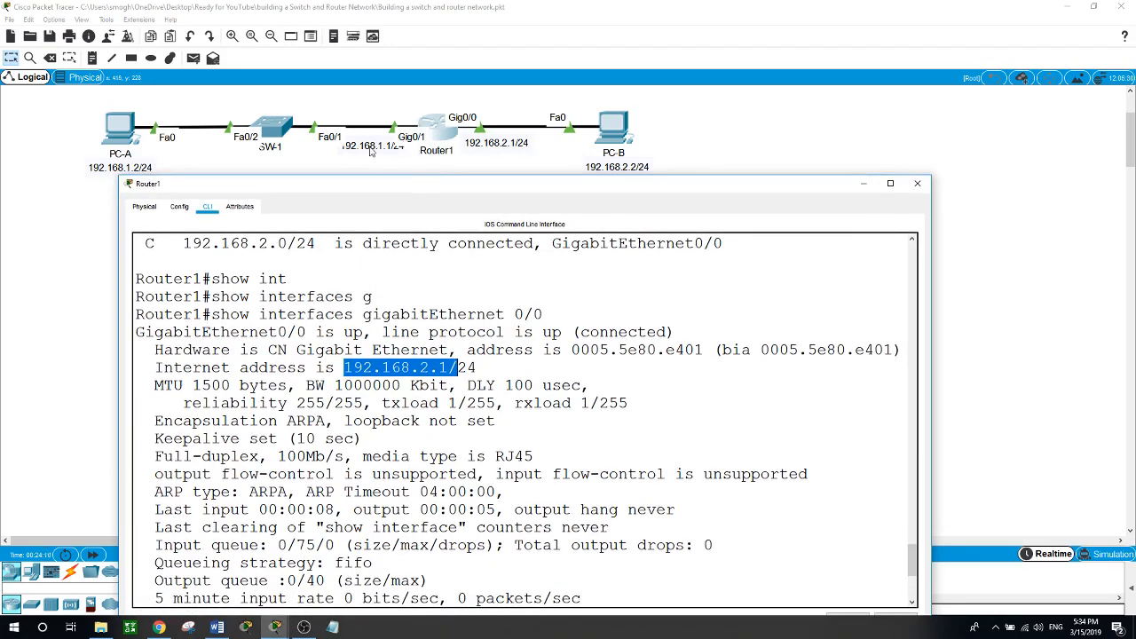
drag(432, 183, 433, 171)
scroll(489, 424, down, 4)
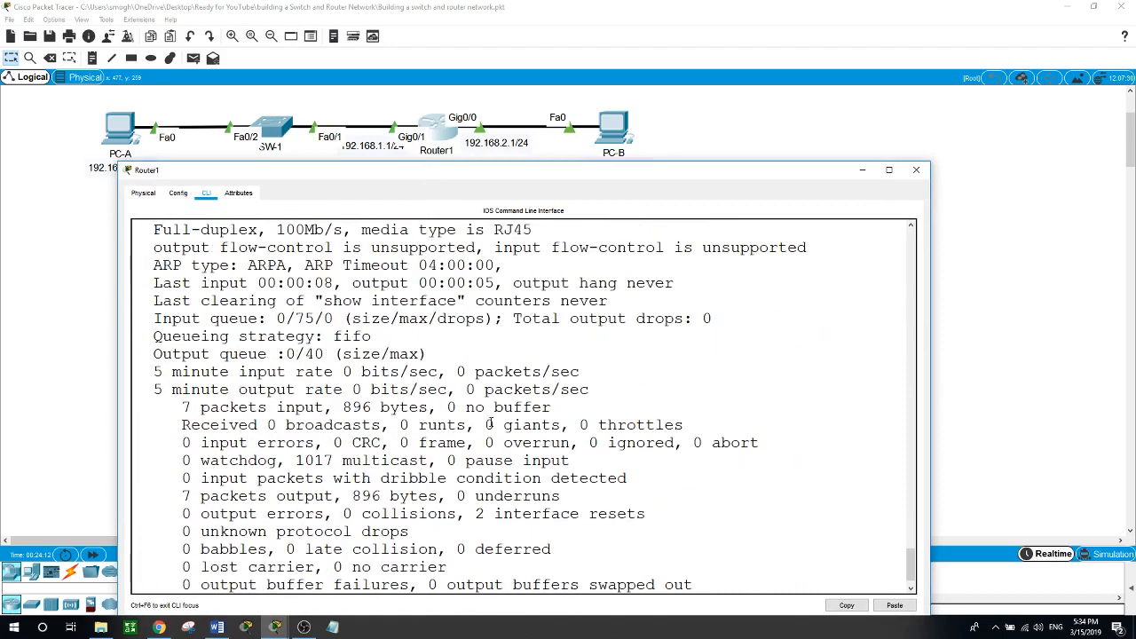
scroll(489, 424, down, 1)
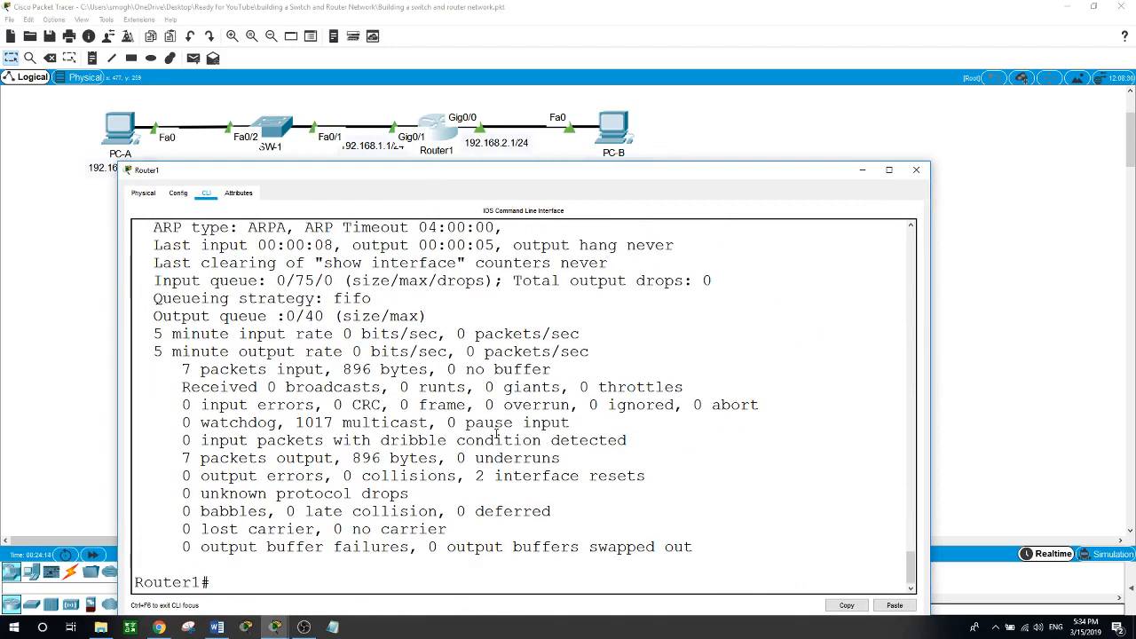
Run 'show interfaces gigabitEthernet 0/1' with Tab completion and page past --More--.
text(show int)
key(Tab)
text(g)
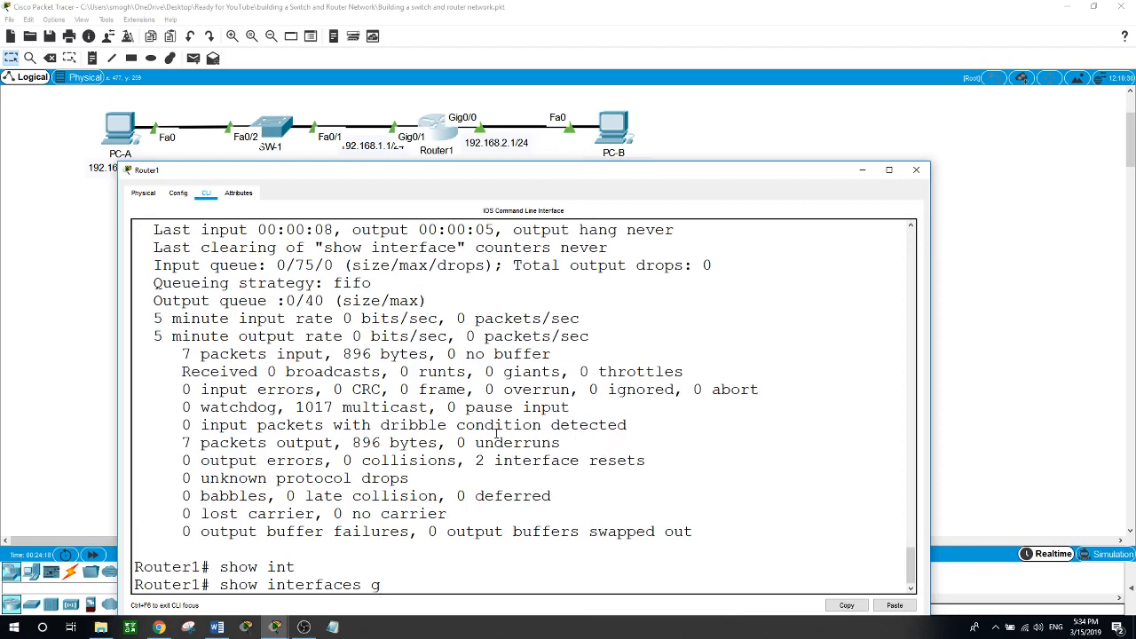
key(Tab)
text(0/)
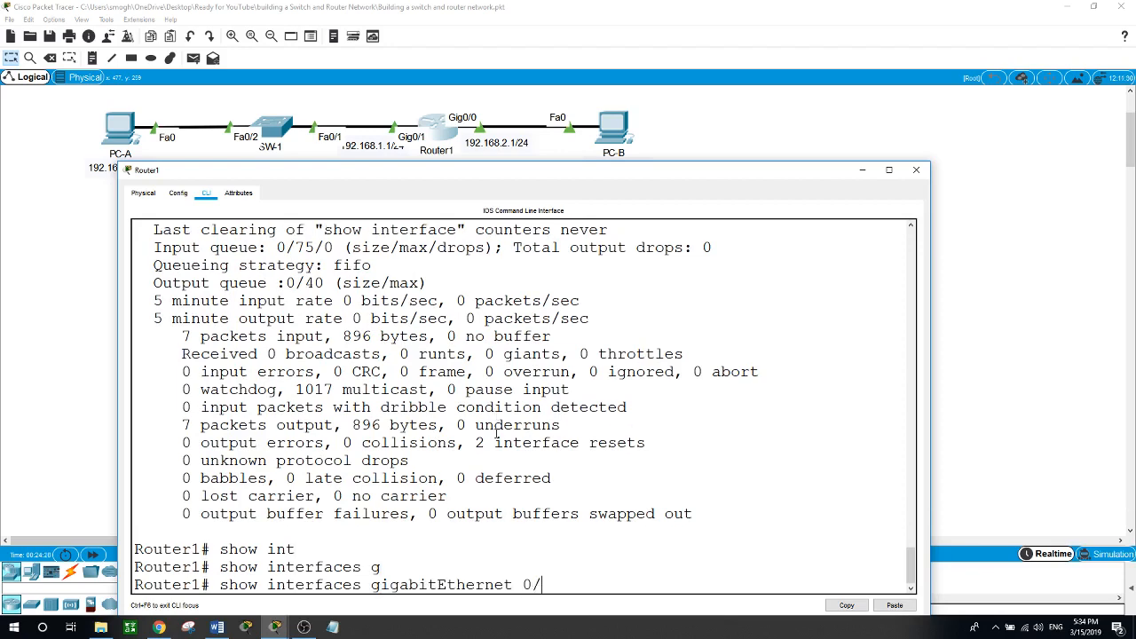
text(1)
key(Return)
key(space)
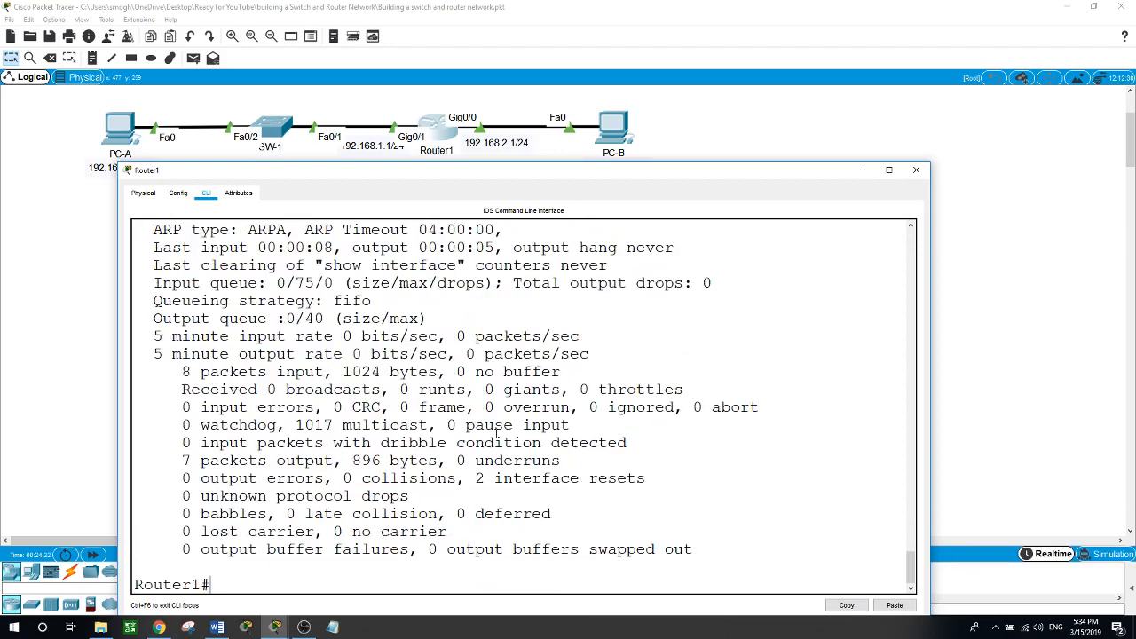
Highlight Gig0/1's burned-in hardware address and IP address 192.168.1.1.
scroll(494, 421, up, 2)
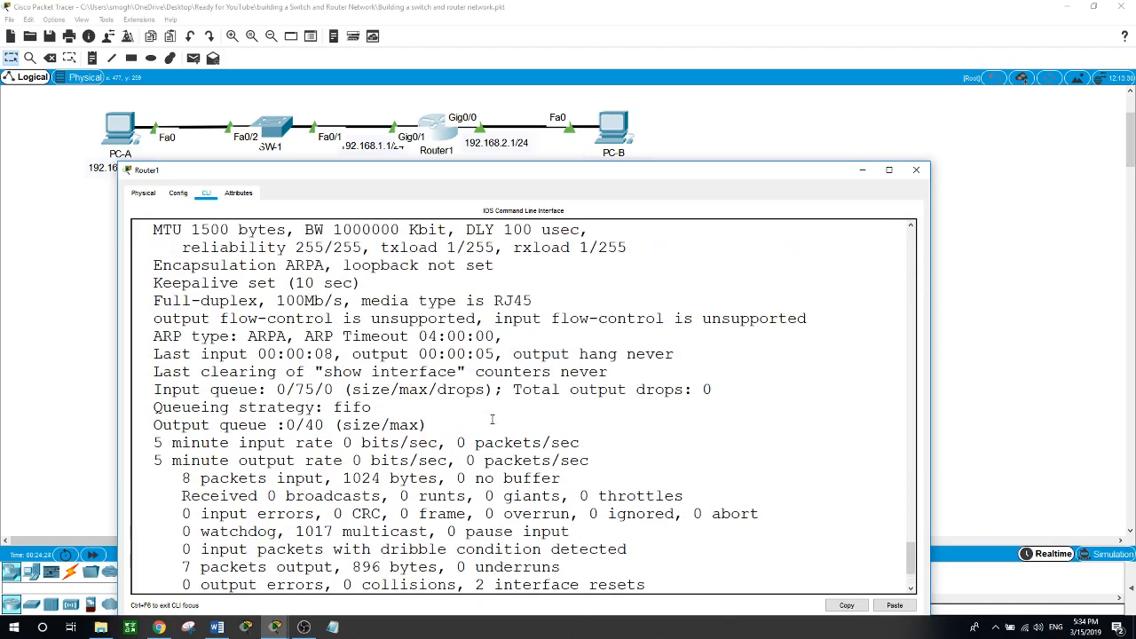
scroll(492, 419, up, 1)
scroll(492, 426, up, 1)
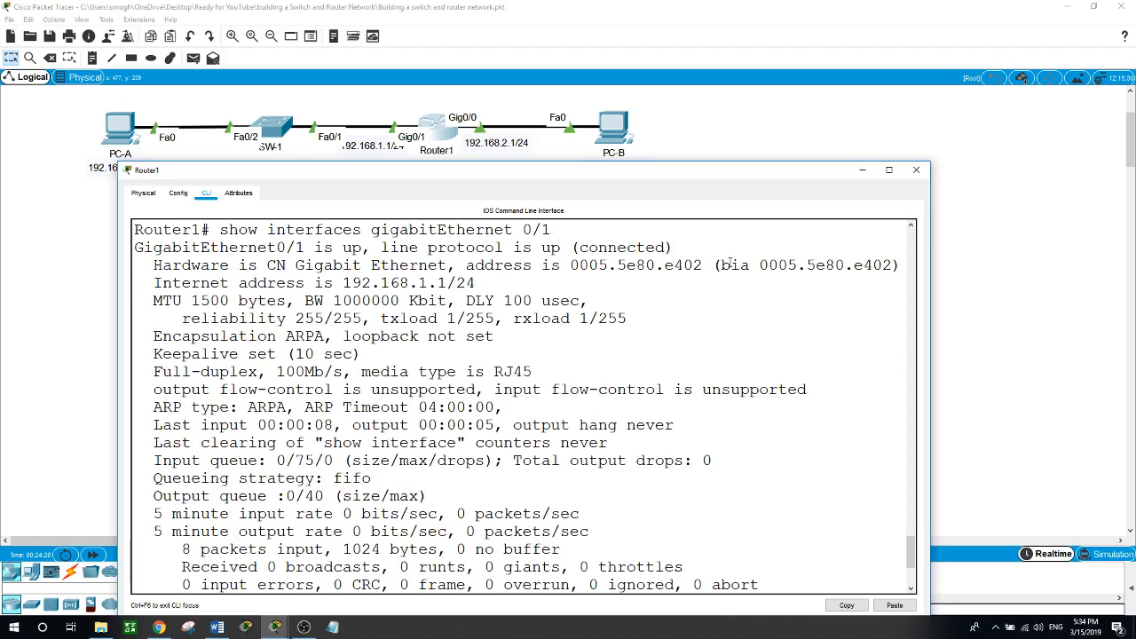
drag(720, 265, 885, 264)
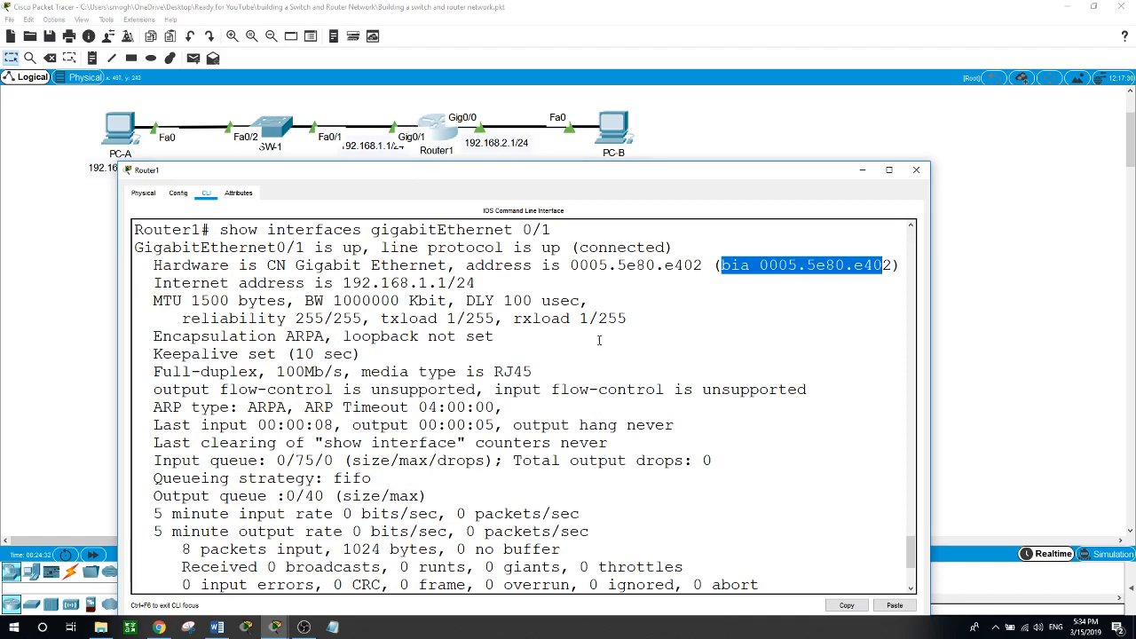
drag(343, 282, 451, 282)
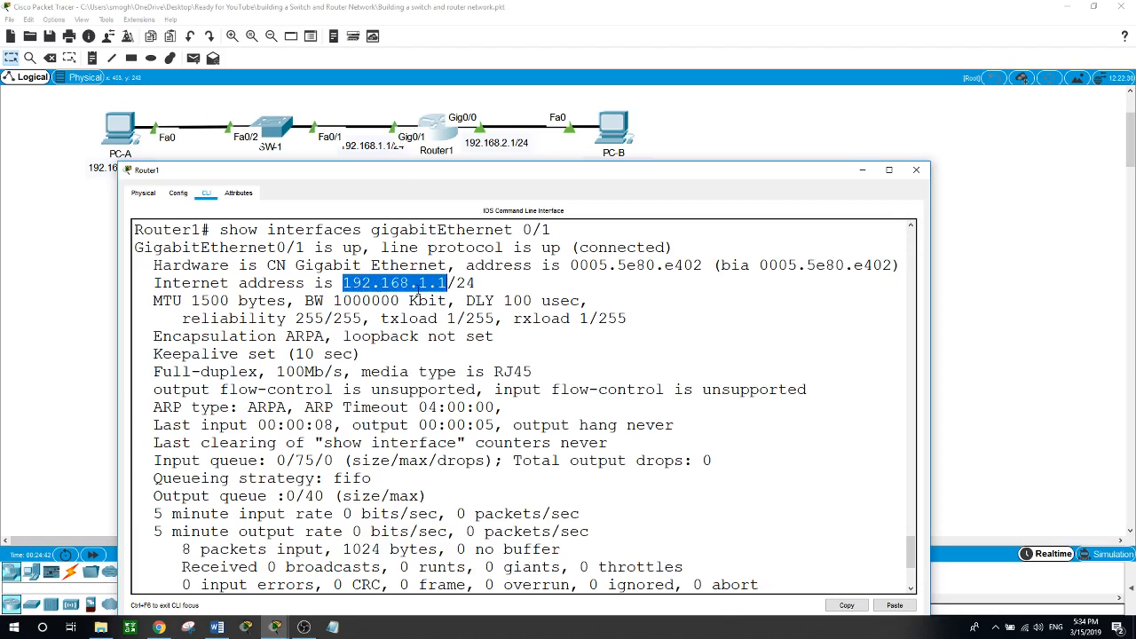
Highlight Gig0/1's Full-duplex setting and its up status line.
scroll(476, 321, down, 3)
scroll(489, 331, up, 2)
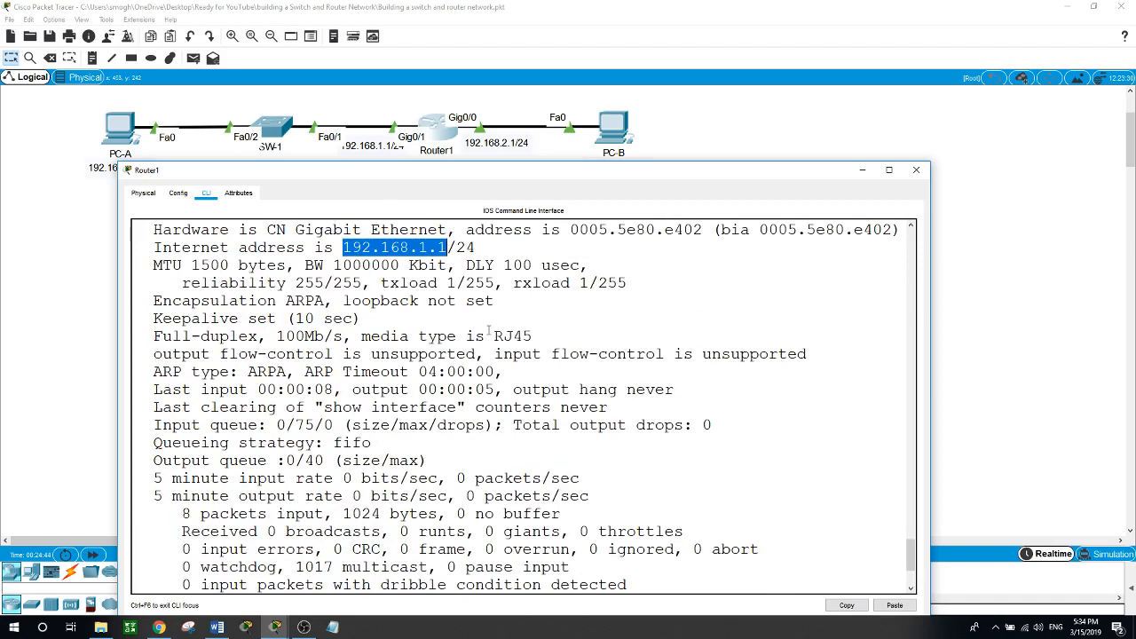
drag(154, 337, 220, 336)
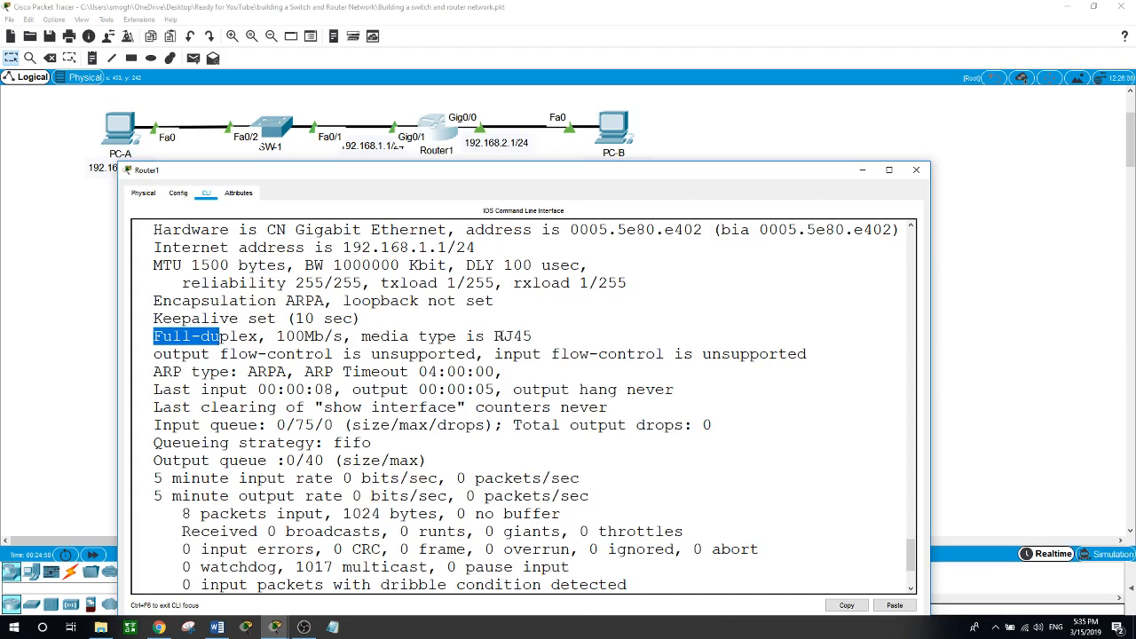
click(495, 337)
drag(495, 336, 533, 337)
scroll(533, 346, down, 3)
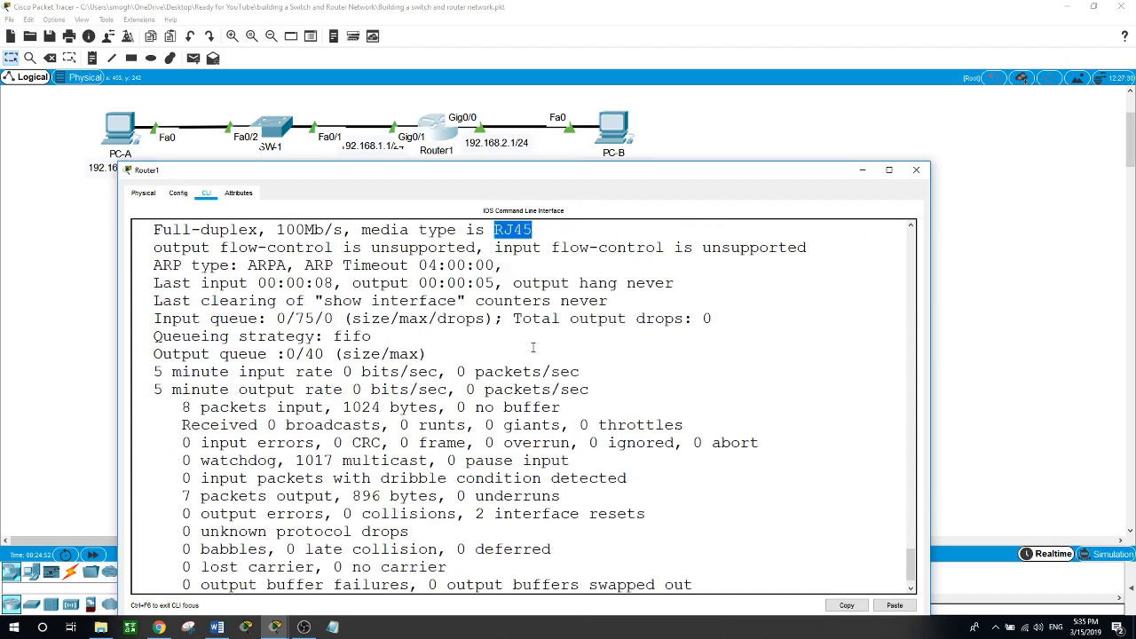
scroll(534, 347, up, 5)
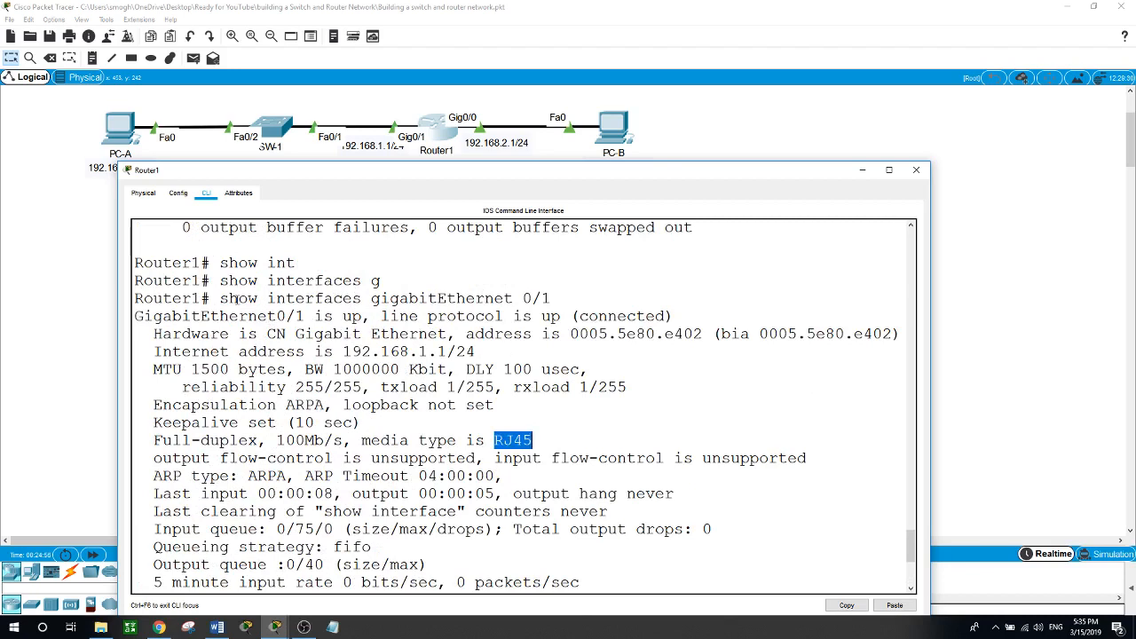
drag(153, 316, 589, 317)
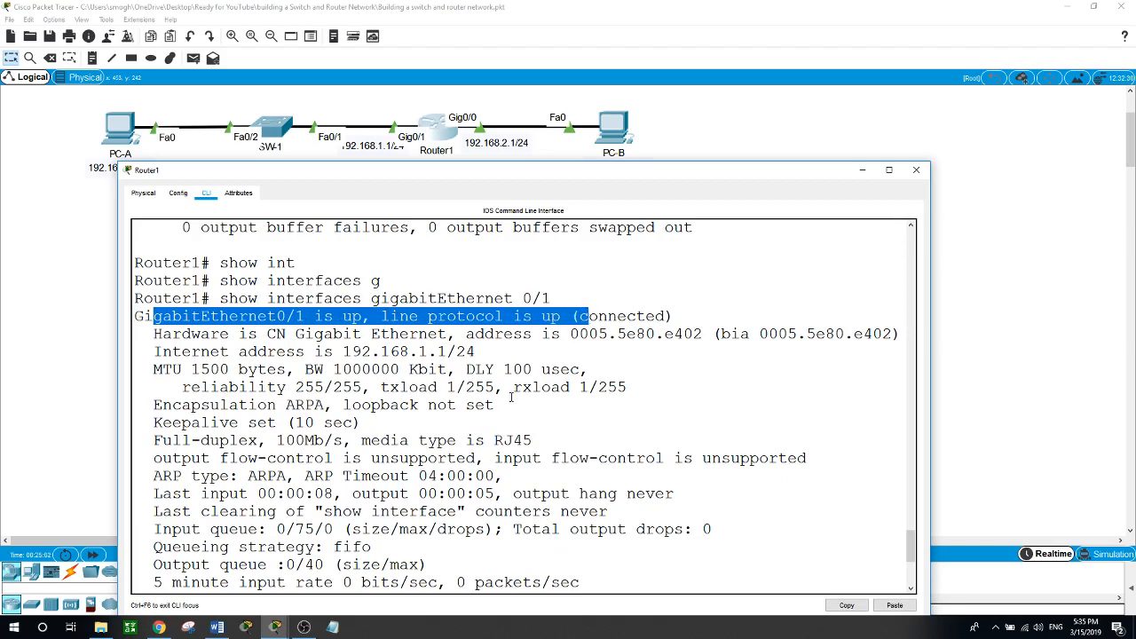
scroll(511, 396, down, 7)
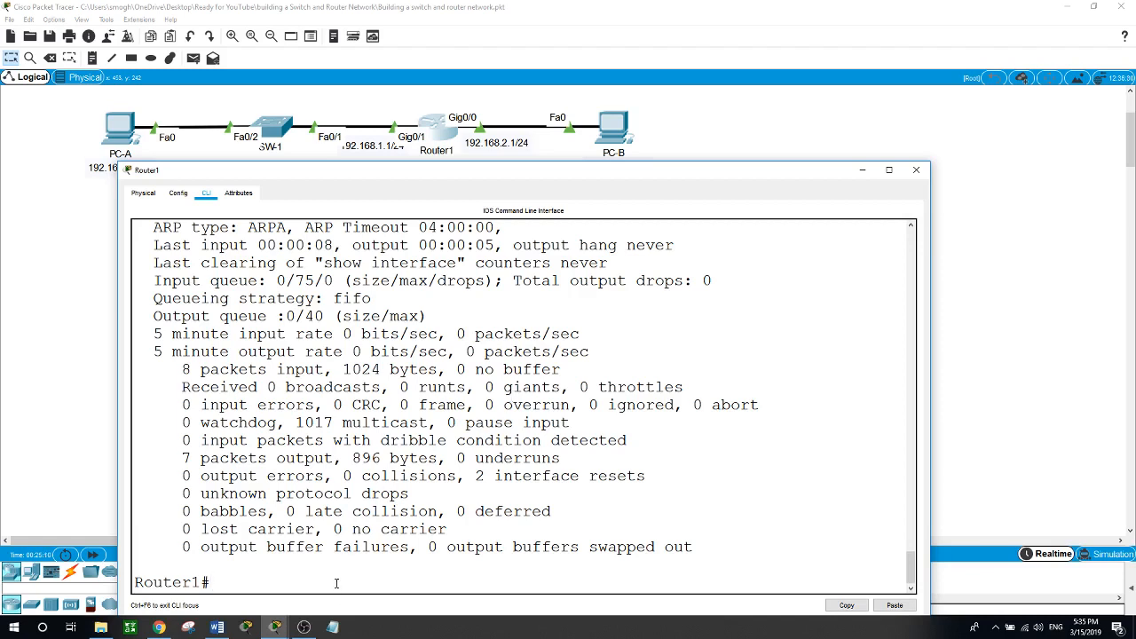
Run 'show ip interface brief' on Router1 and shorten the console window.
text(show ip int)
key(Tab)
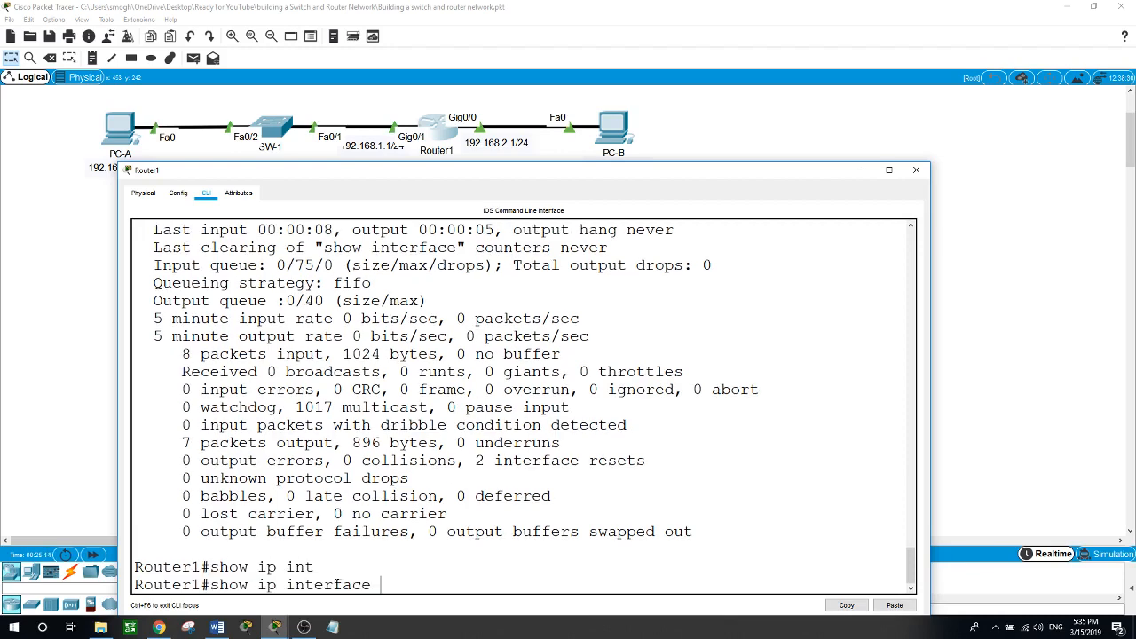
text(brie)
text(f)
key(Return)
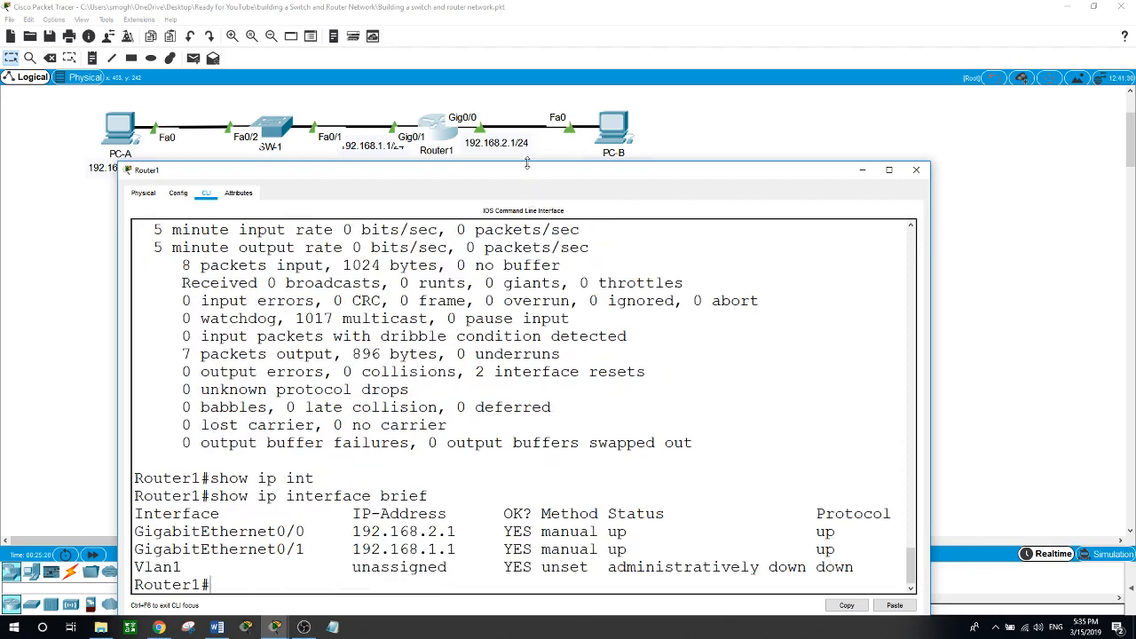
mouse_move(528, 164)
mouse_down()
mouse_move(533, 196)
mouse_move(520, 149)
mouse_up()
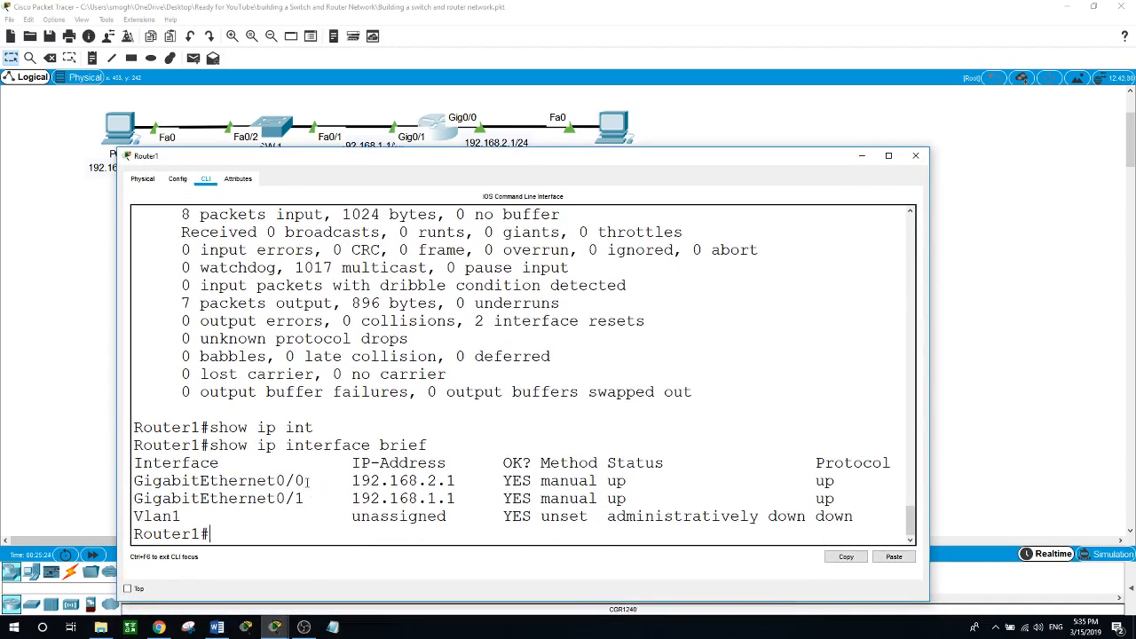
Highlight Gig0/0's name, 192.168.2.1, YES method and Protocol up, then close the console.
drag(308, 480, 135, 483)
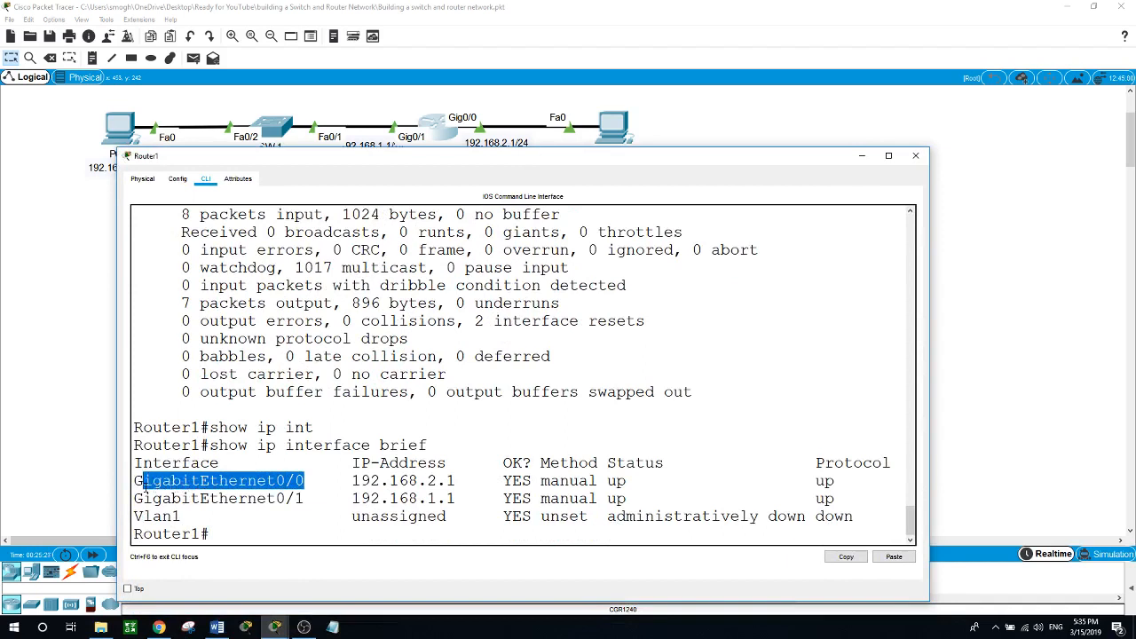
click(354, 480)
drag(352, 480, 460, 480)
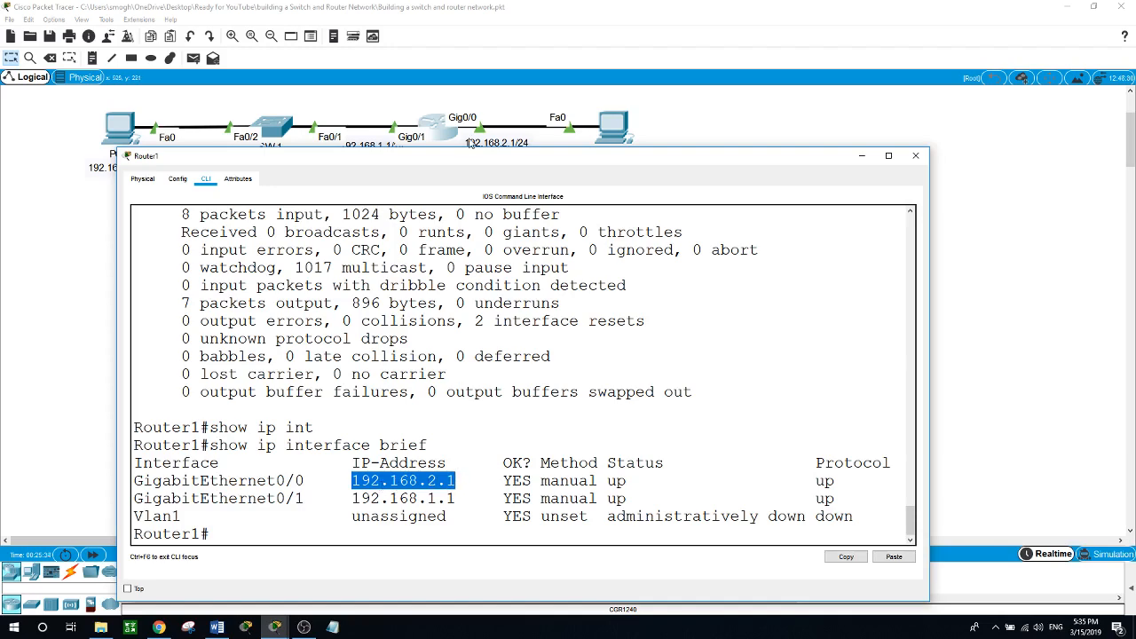
drag(500, 167, 496, 193)
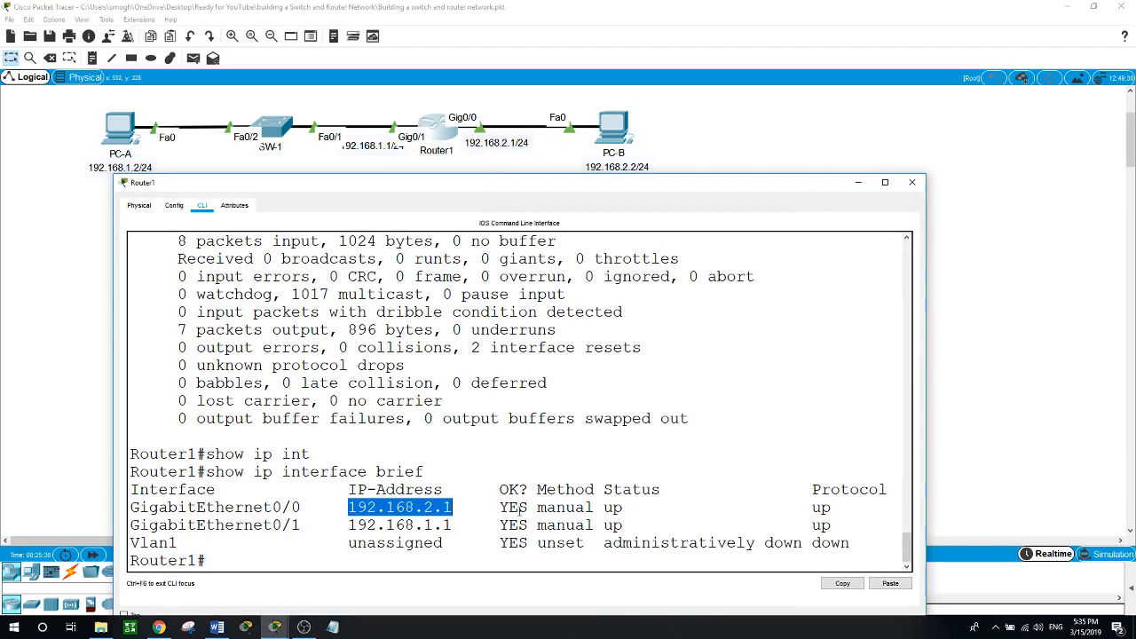
drag(502, 507, 643, 507)
click(607, 508)
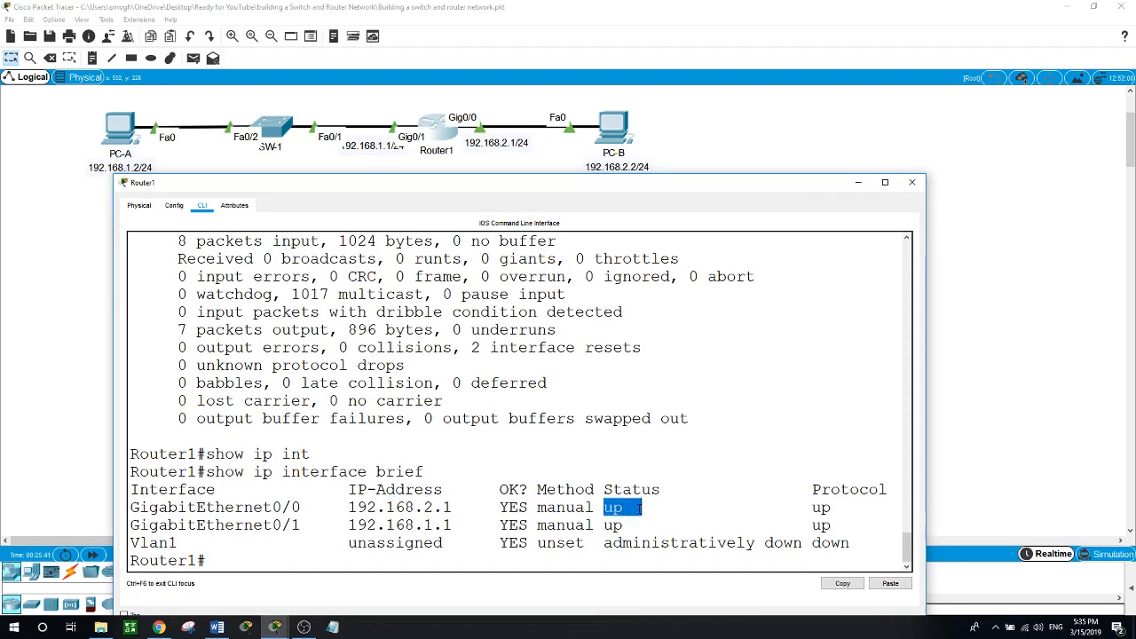
click(813, 506)
drag(813, 507, 844, 509)
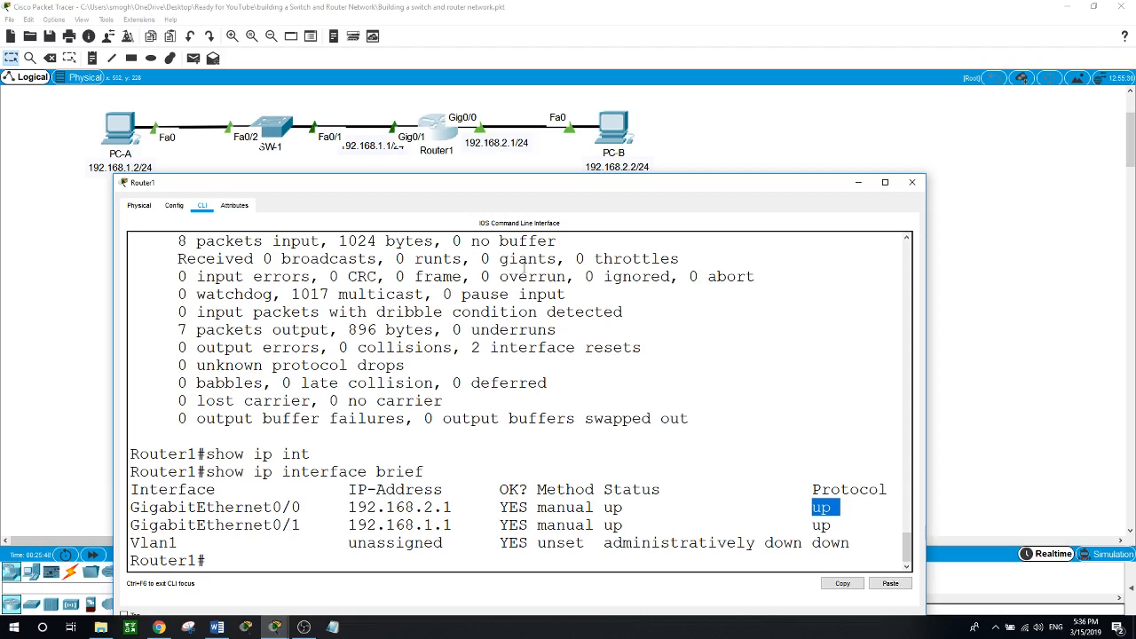
click(746, 146)
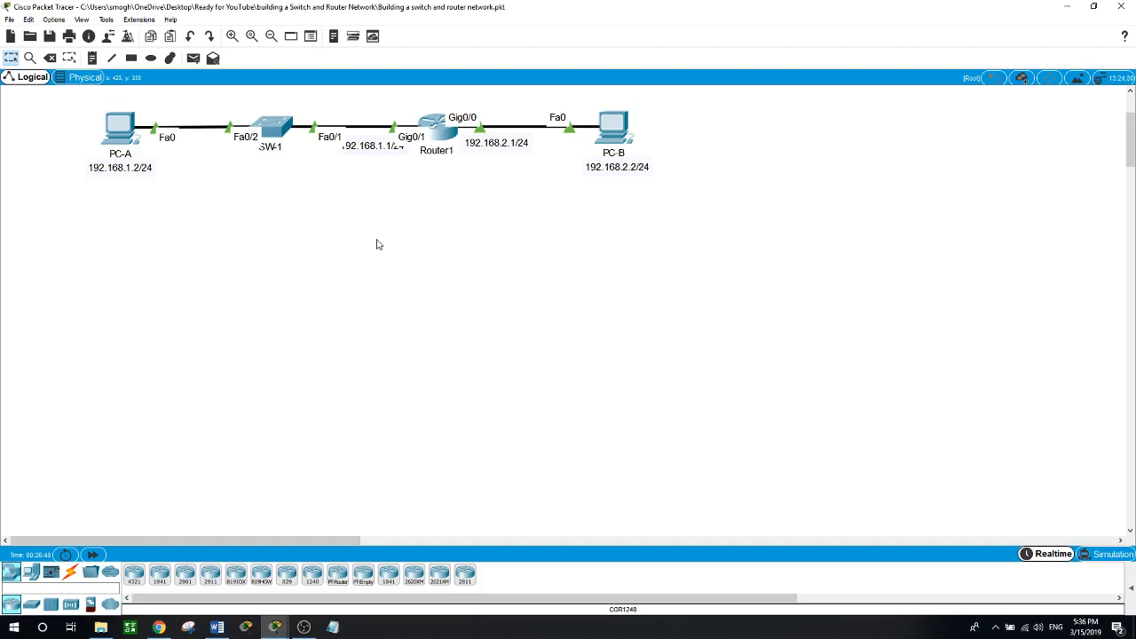
Click in the workspace, leaving the finished PC-A to PC-B topology displayed.
click(304, 629)
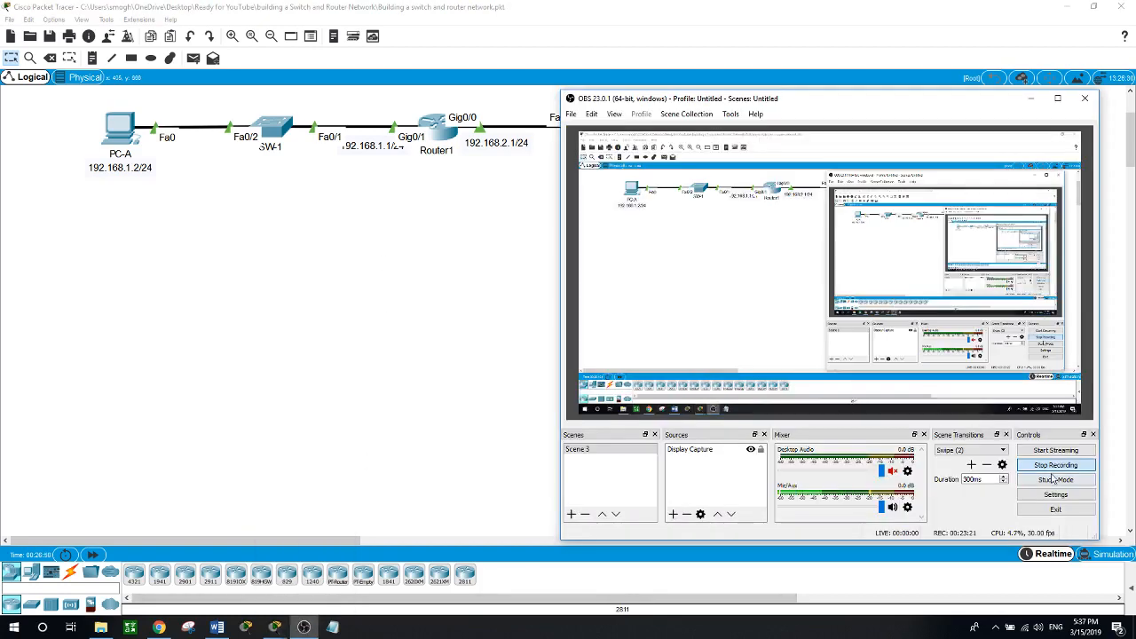